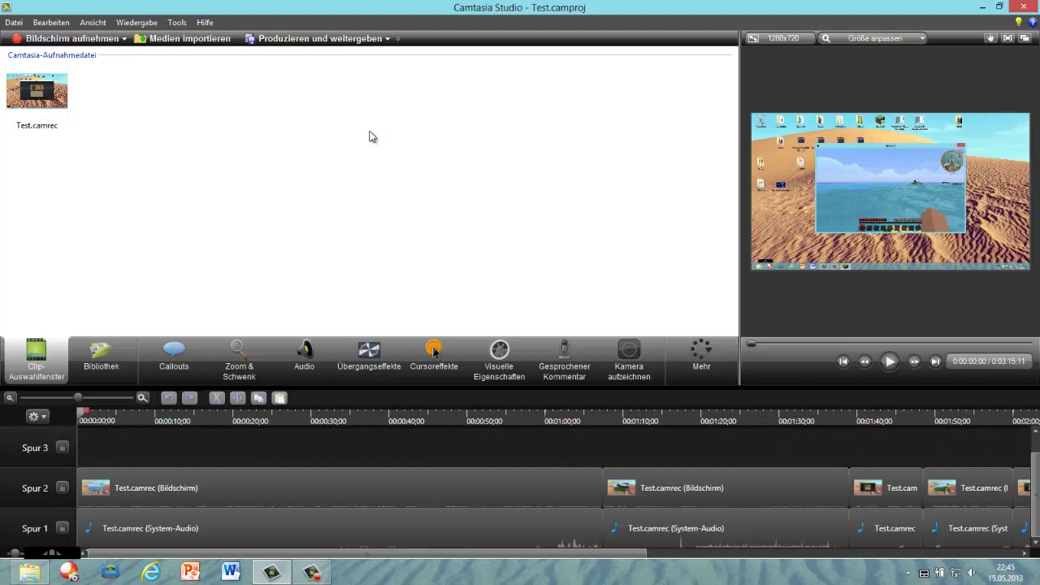
- Play the opening seconds of the project in the preview, pausing at about 7 seconds
left_click(100, 41)
left_click(892, 361)
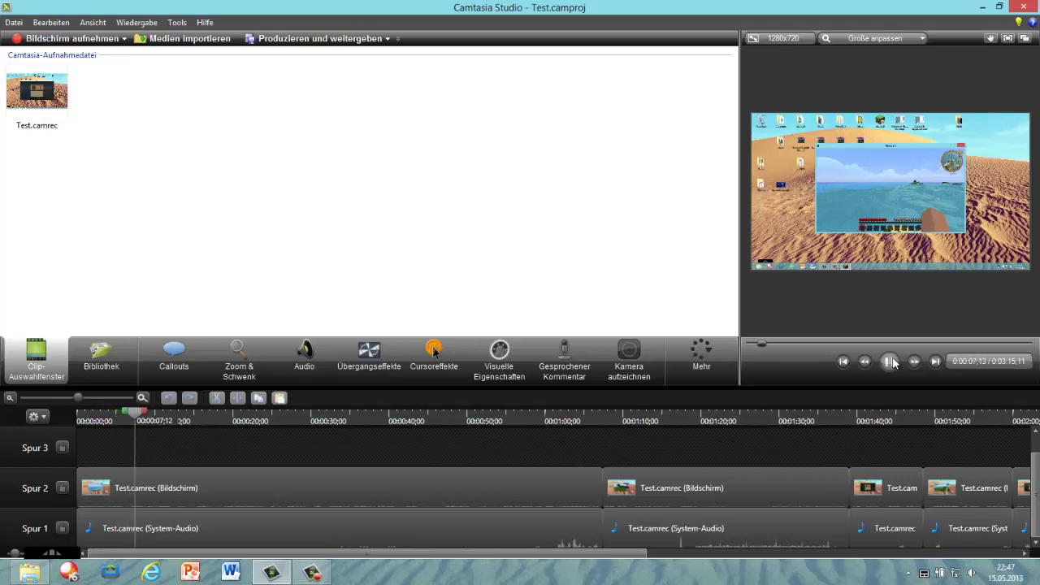
left_click(891, 362)
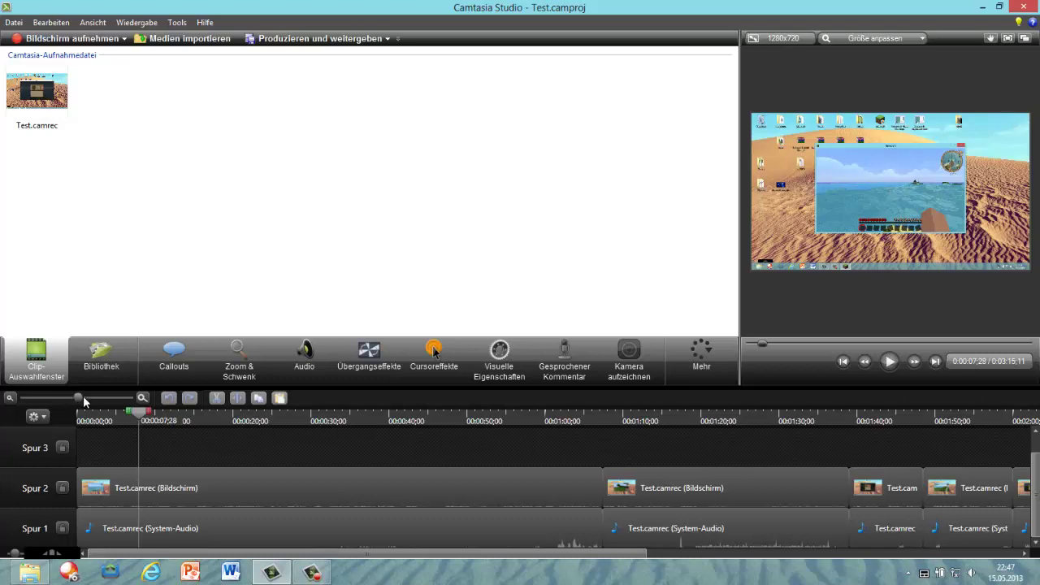
- Select all Test.camrec clips on Spur 1 and Spur 2 and enable volume levelling (Lautstärkeausgleich) for them
left_click_drag(79, 398, 22, 397)
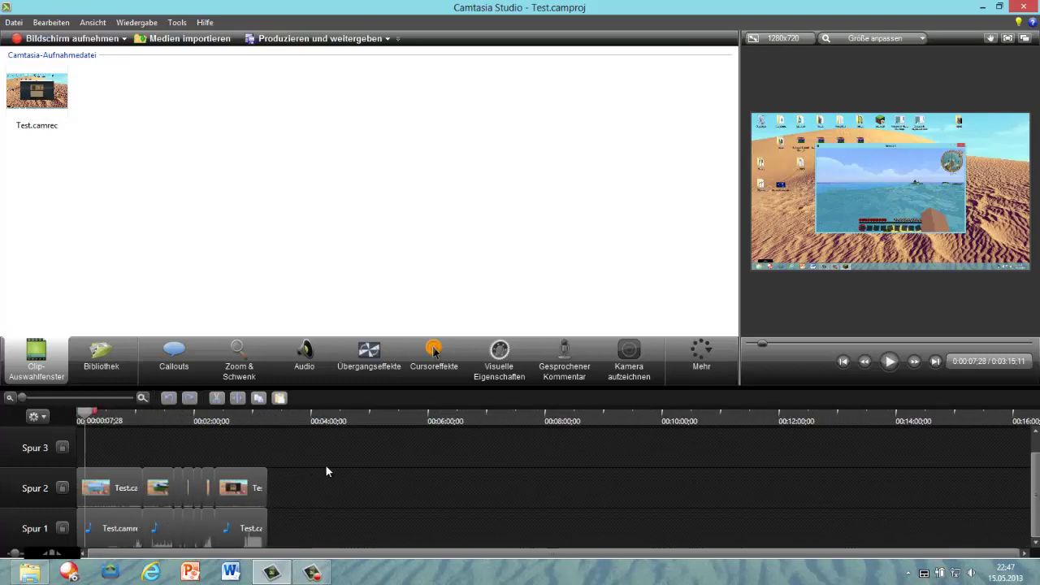
left_click_drag(314, 521, 119, 498)
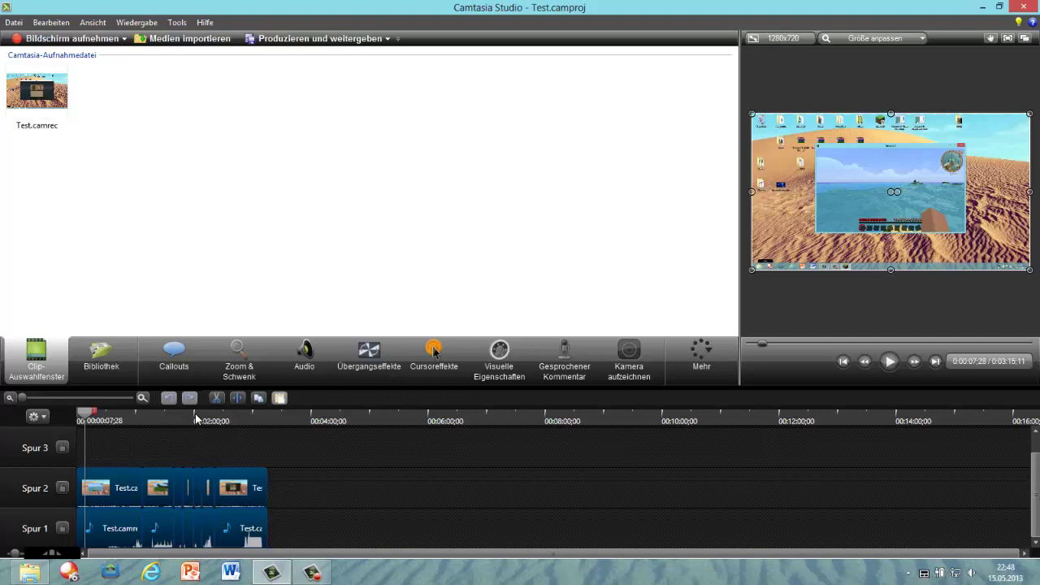
left_click_drag(22, 397, 218, 398)
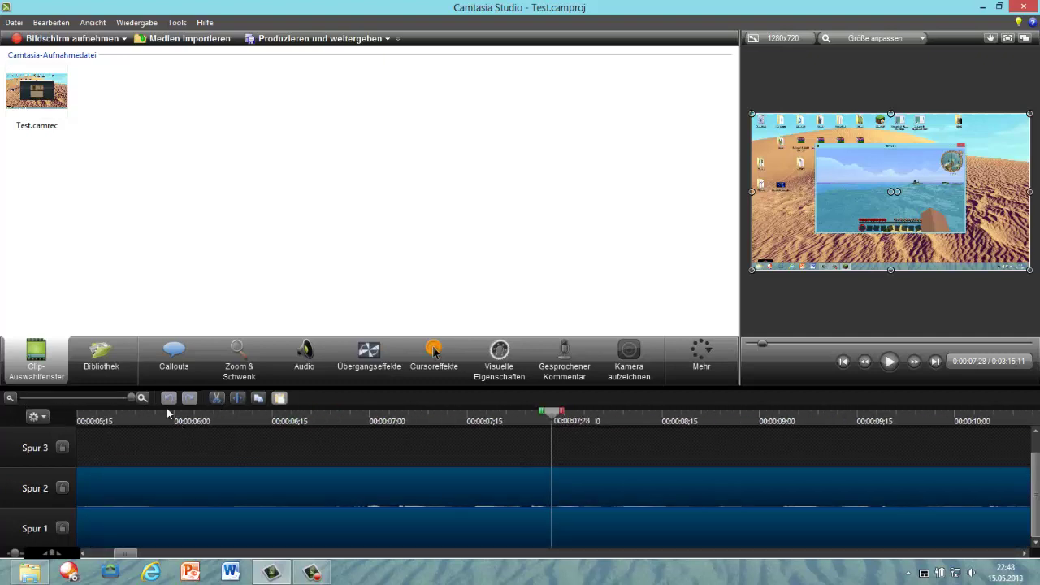
left_click_drag(130, 398, 27, 404)
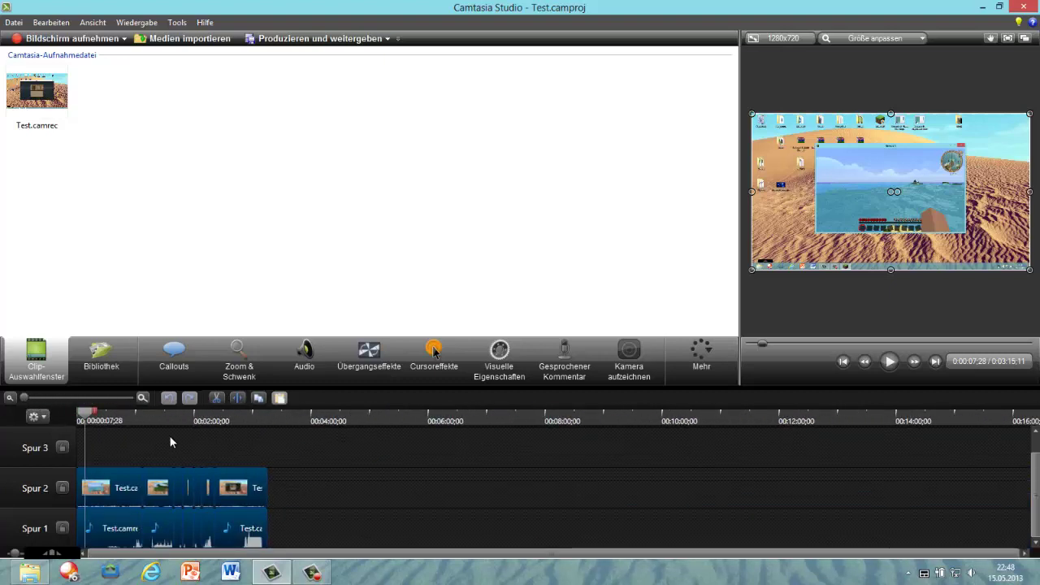
left_click(307, 371)
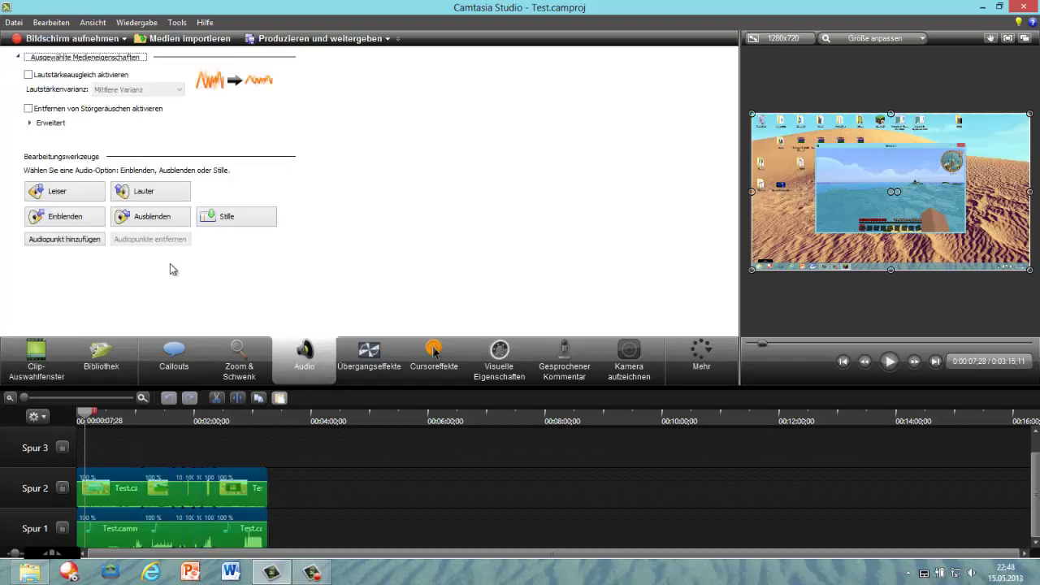
left_click(249, 521)
left_click(248, 521)
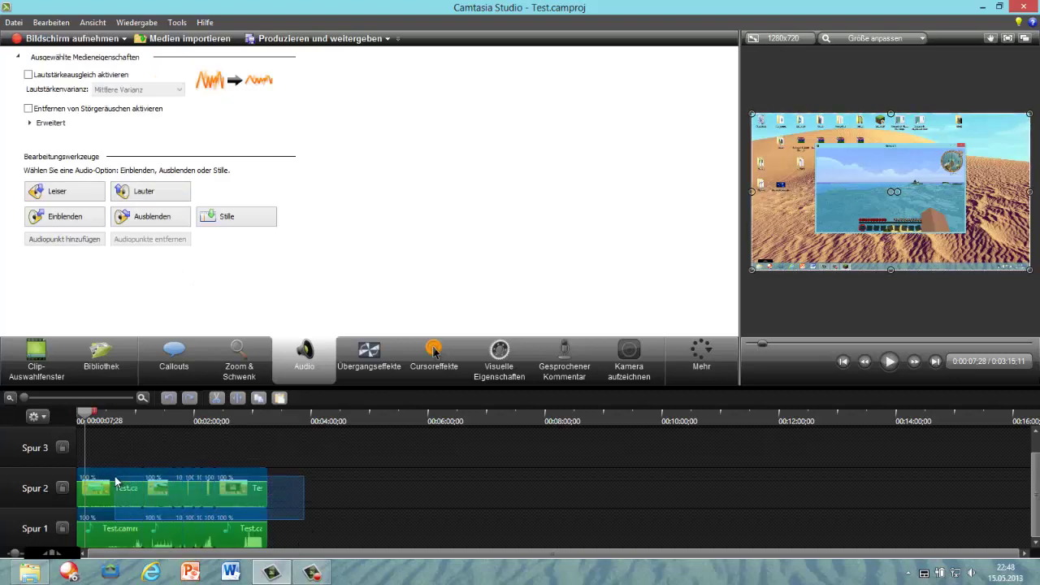
left_click(92, 75)
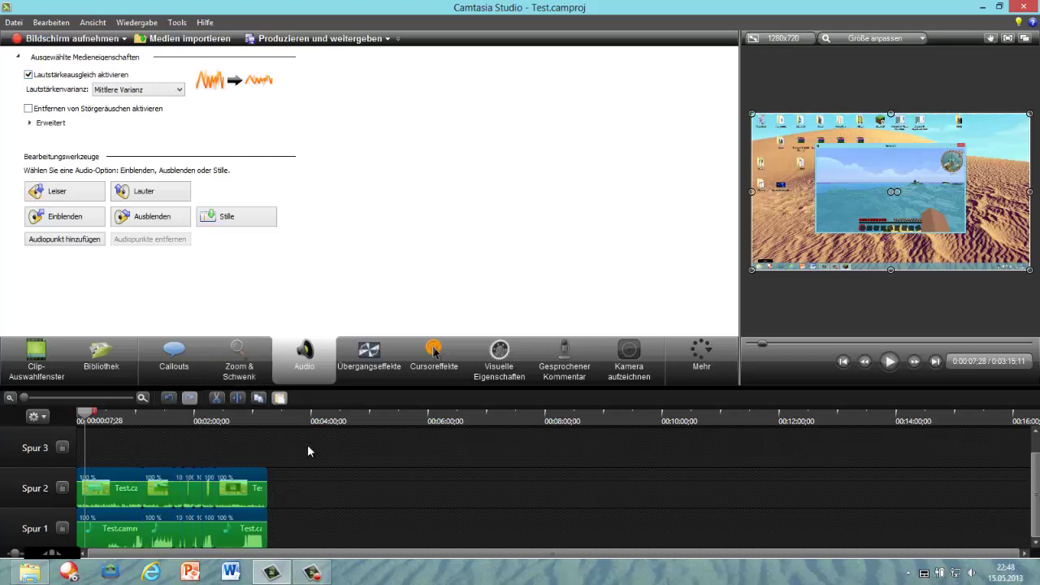
- Set the Spur 2 clips' volume variance to Benutzerdefiniert, with a threshold of -8 dB and a gain of 25 dB
left_click_drag(335, 477, 120, 481)
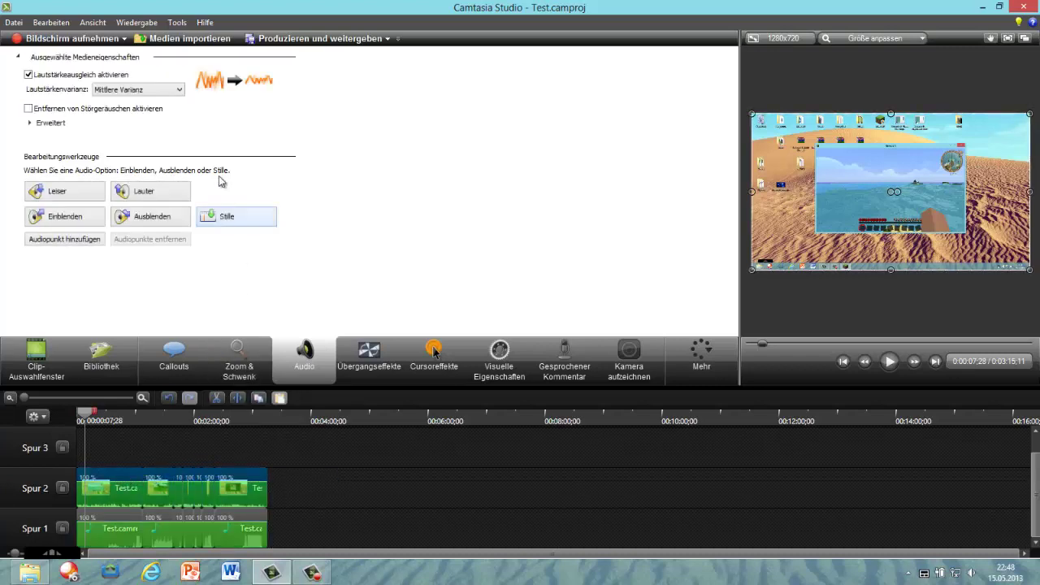
left_click(178, 91)
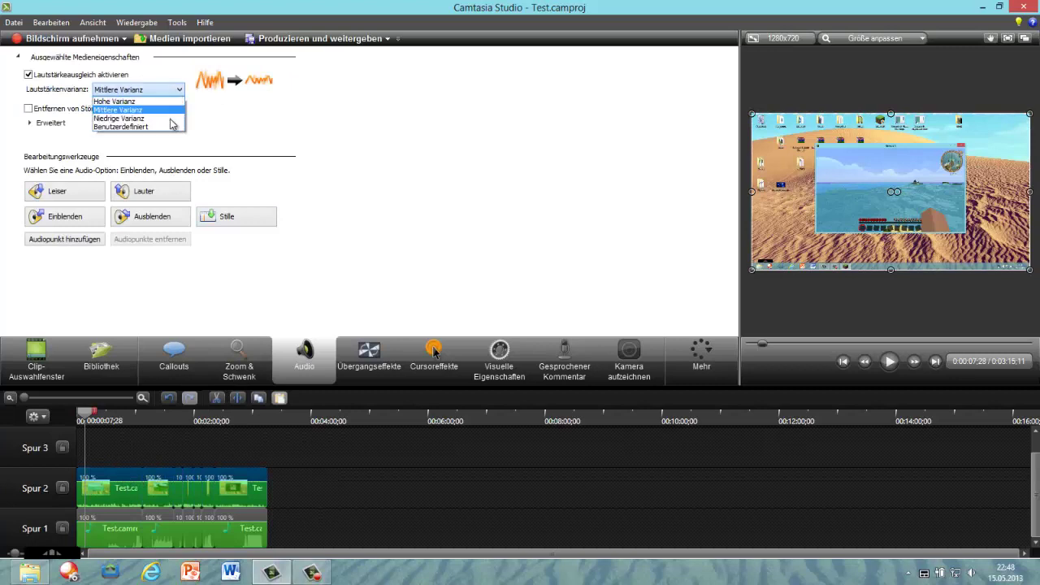
left_click(170, 130)
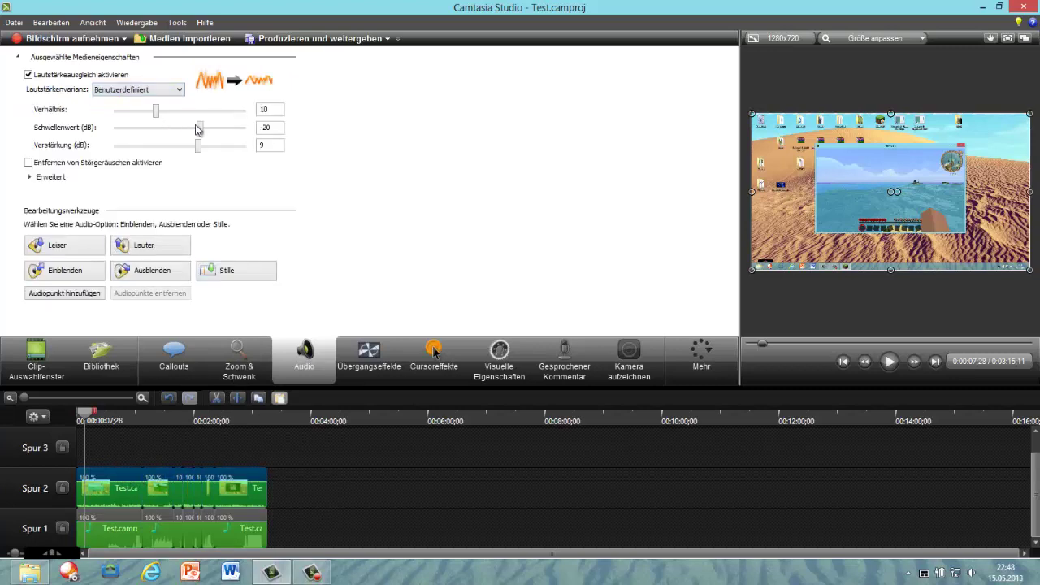
left_click_drag(201, 132, 241, 151)
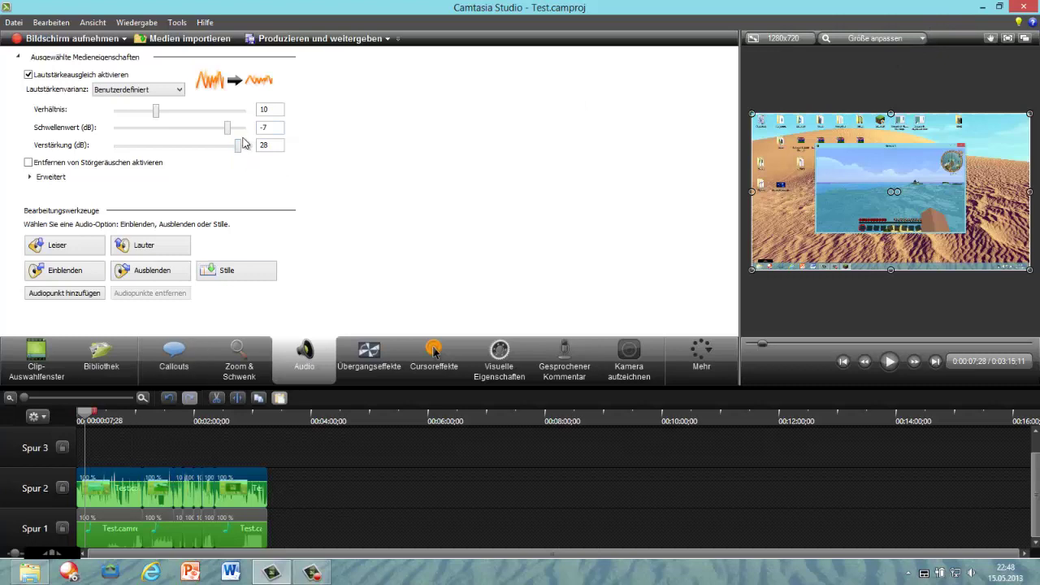
left_click_drag(236, 147, 225, 130)
- Set the Spur 1 system-audio clips' volume variance to Benutzerdefiniert, with a threshold of -27 dB and a gain of 0 dB
left_click(274, 503)
left_click(258, 530)
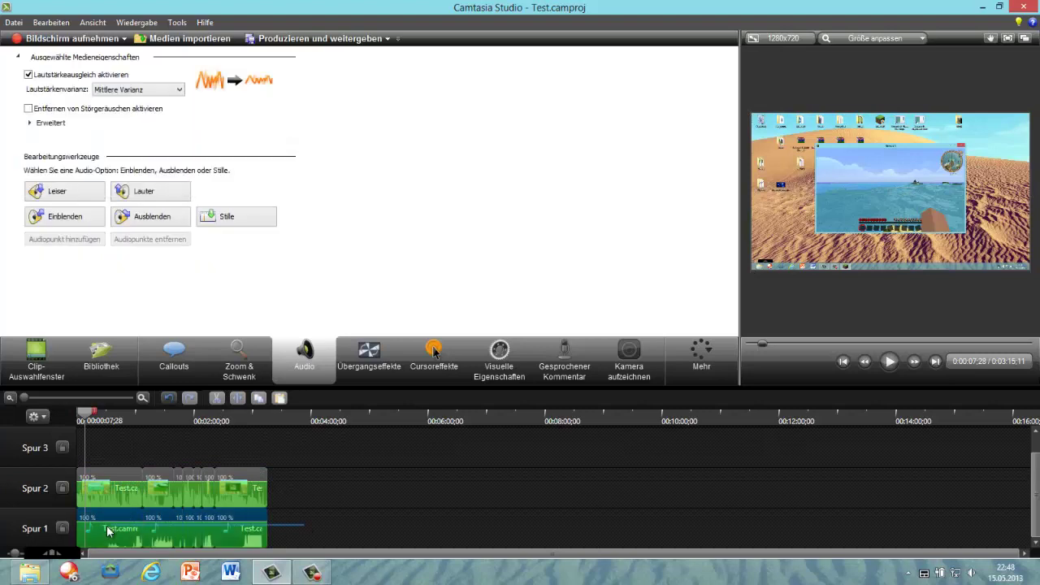
left_click(160, 90)
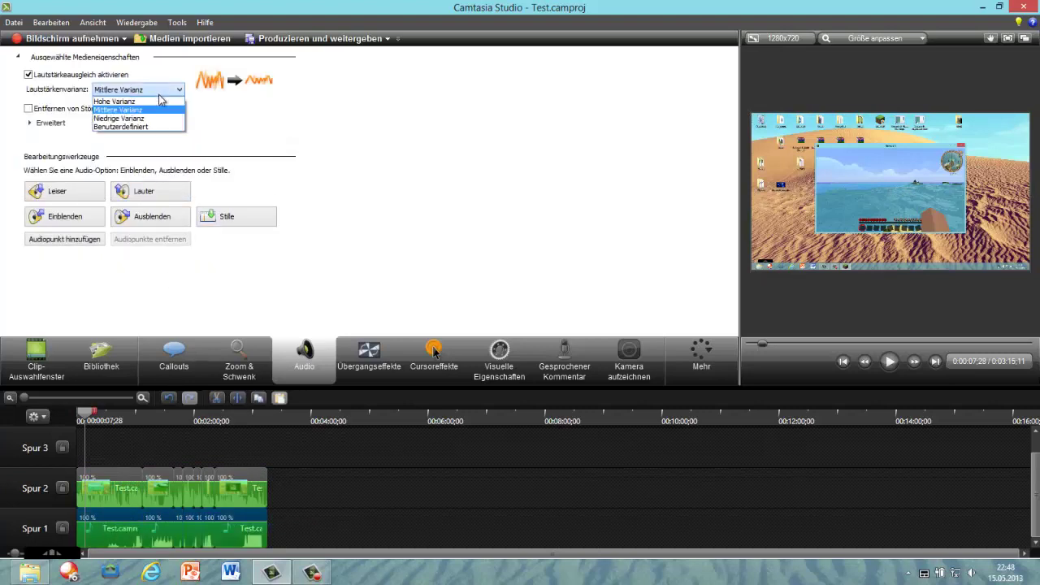
left_click(161, 119)
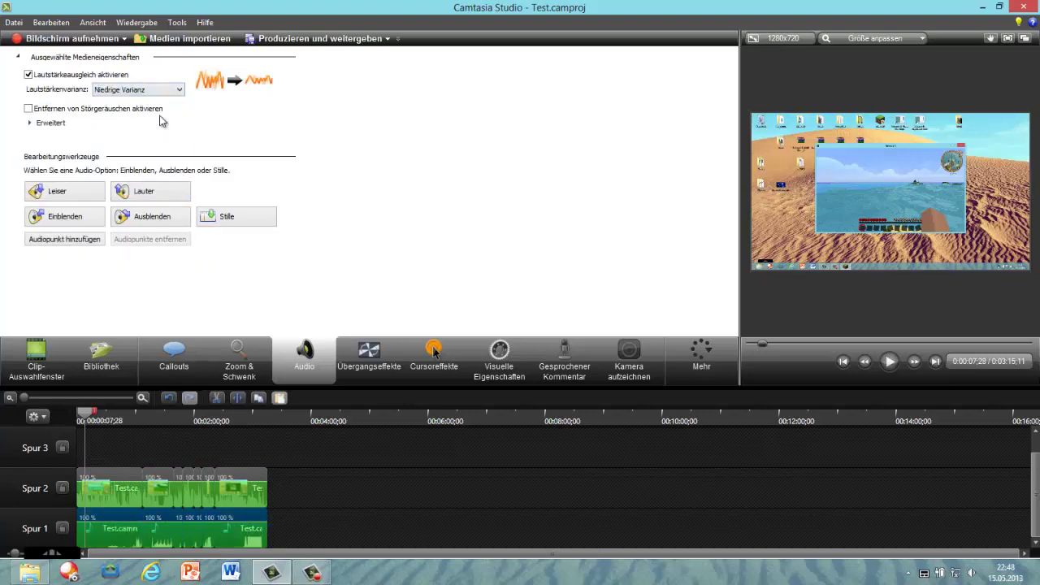
left_click(176, 90)
left_click(170, 130)
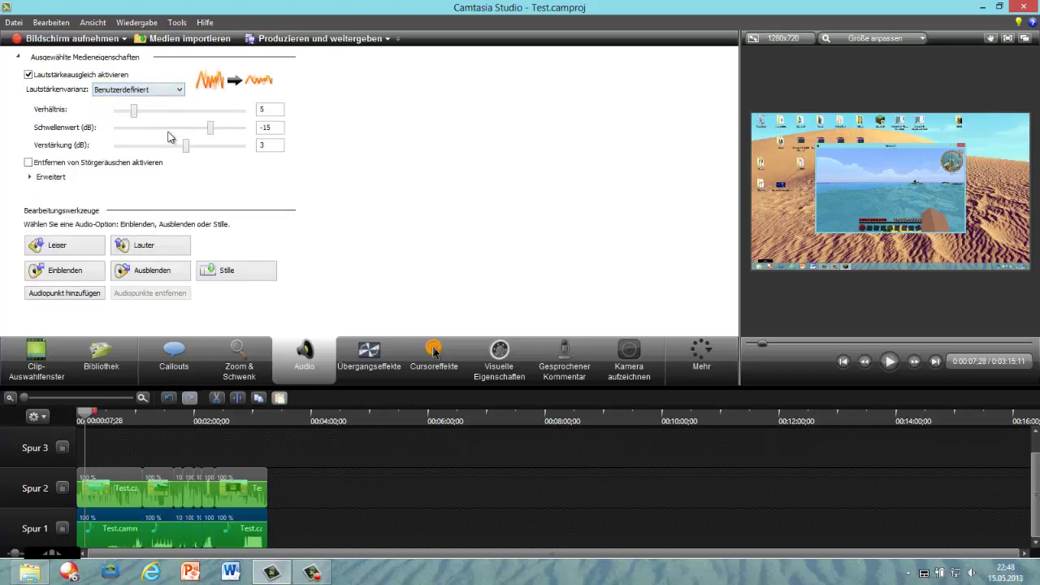
left_click_drag(211, 132, 180, 150)
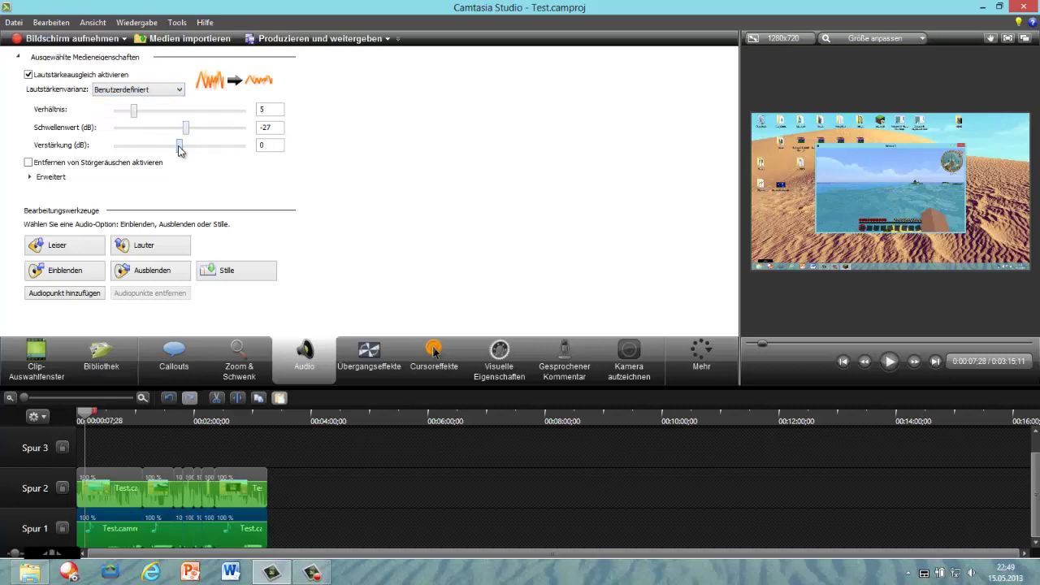
- Play the project from the start for about two seconds to check the audio levels of both tracks
mouse_move(89, 412)
left_mouse_down()
mouse_move(70, 419)
mouse_move(57, 398)
mouse_move(79, 398)
left_mouse_up()
left_click(894, 367)
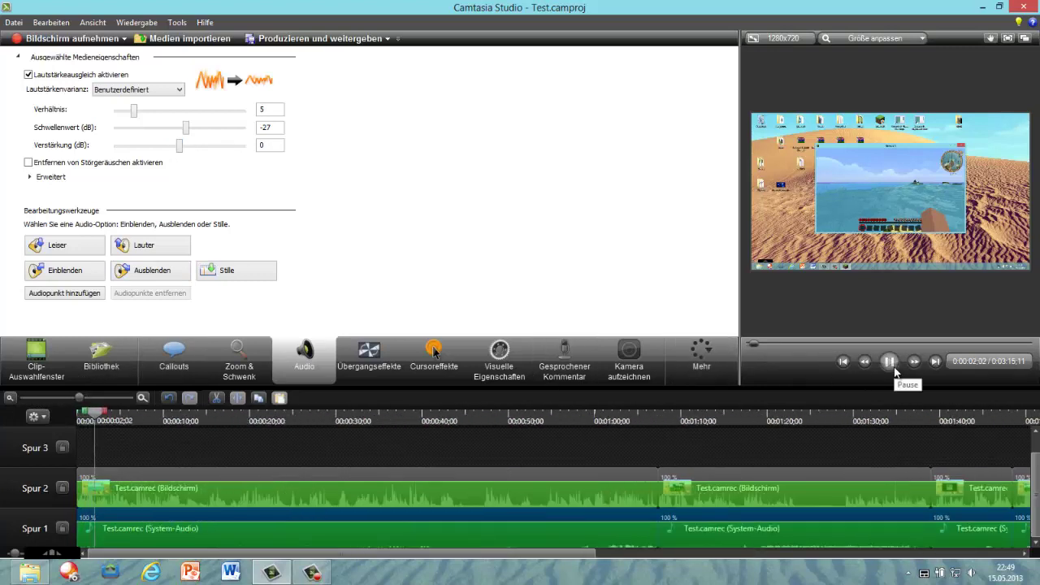
left_click(893, 369)
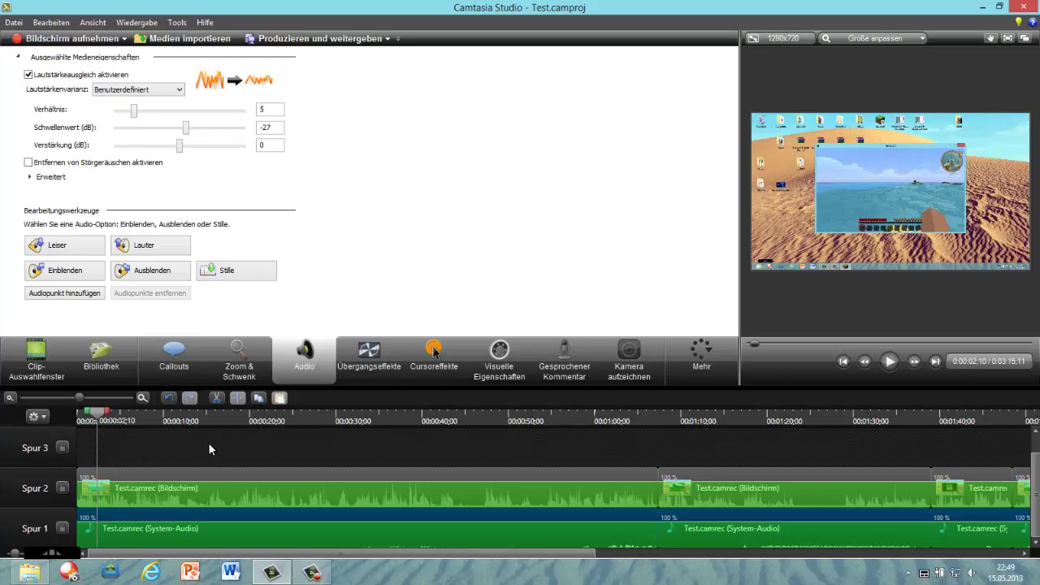
- Raise the Spur 2 clips' levelling threshold to -4 dB and their gain to 30 dB
left_click_drag(49, 398, 45, 397)
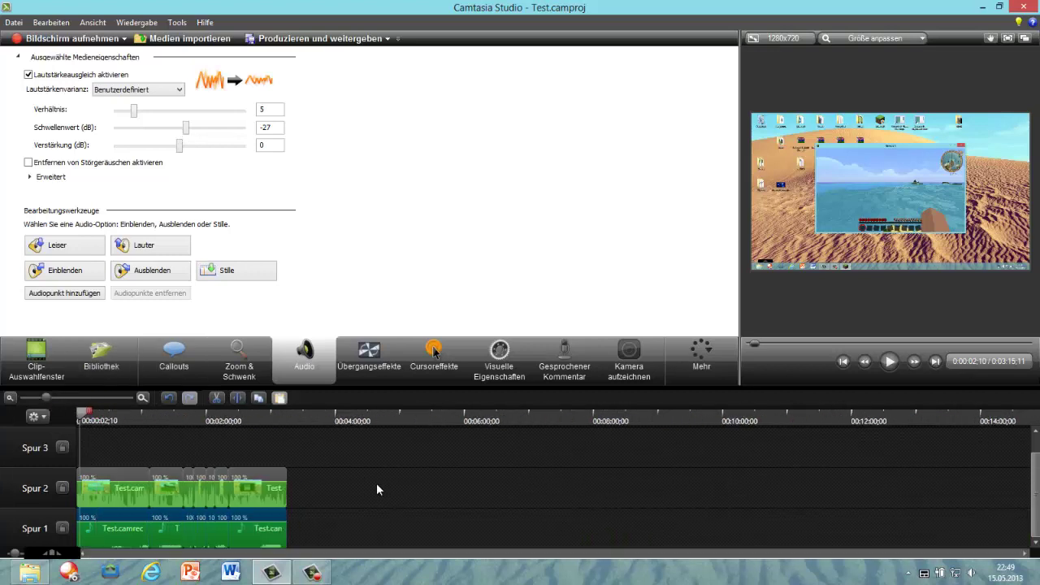
left_click(244, 487)
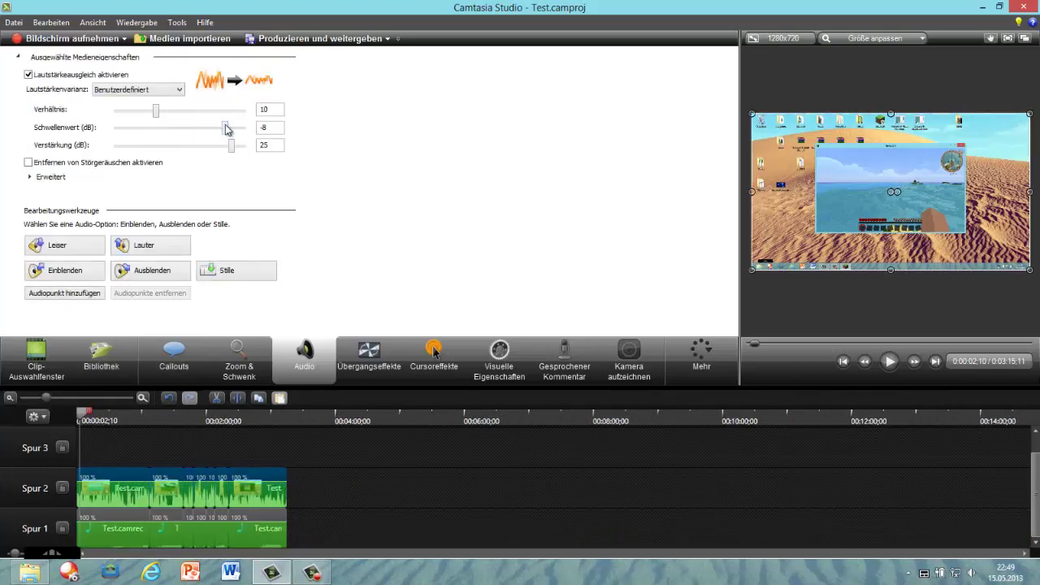
left_click_drag(225, 126, 243, 145)
- Play the louder Spur 2 audio up to about 21 seconds to check its level
left_click(886, 365)
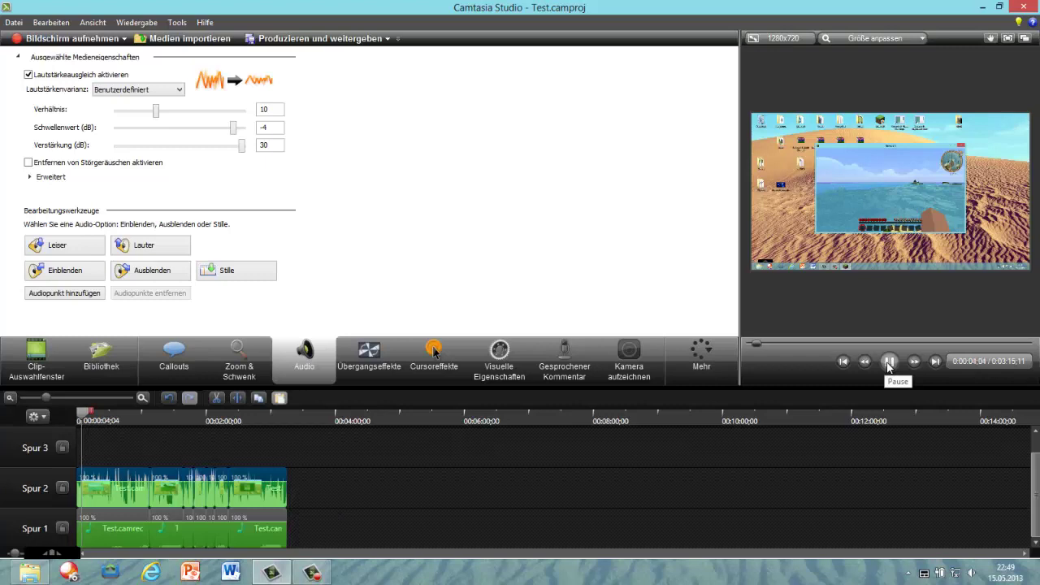
left_click_drag(46, 397, 90, 397)
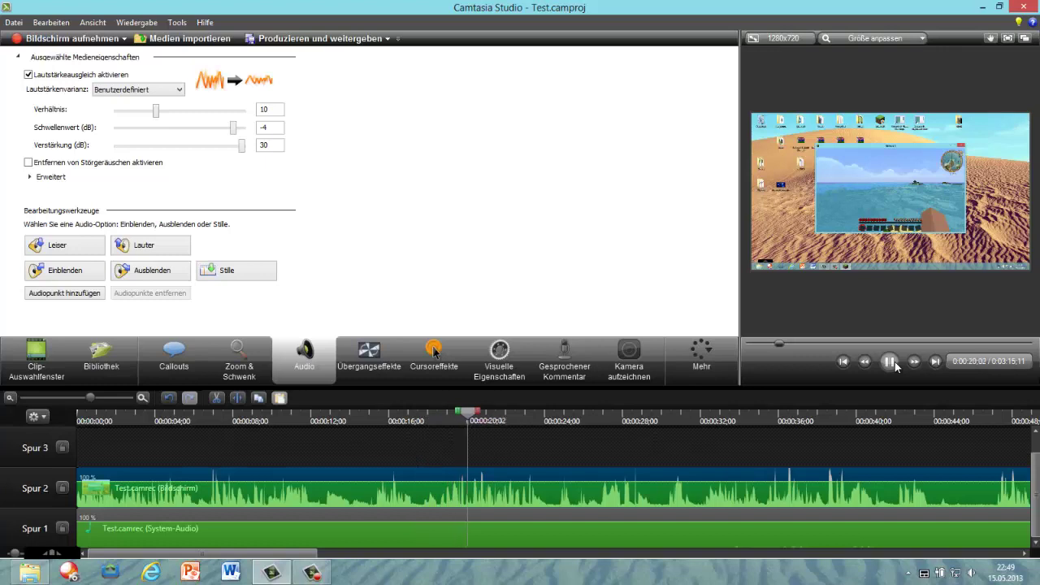
left_click(891, 362)
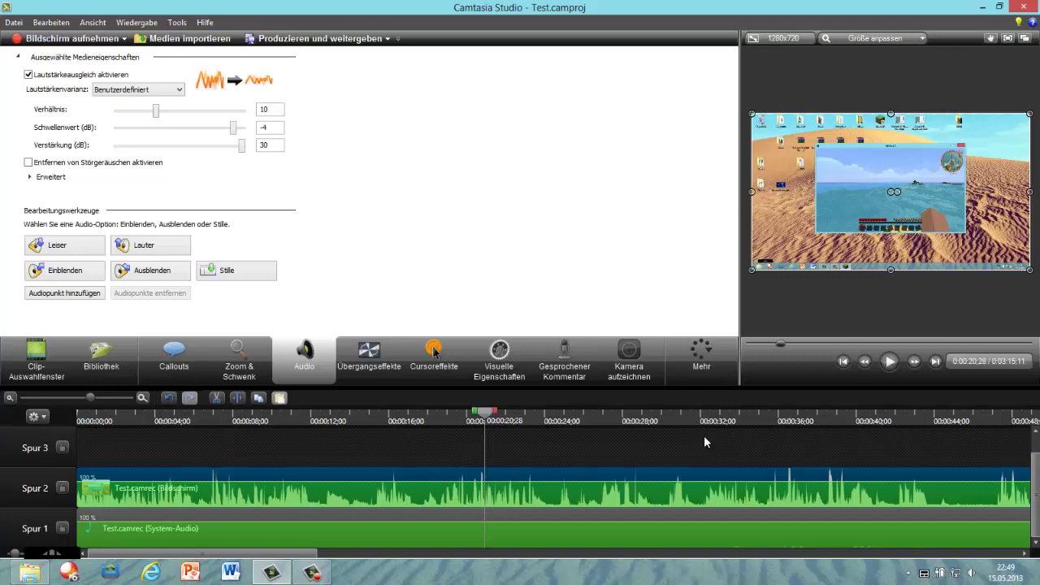
- Enable background noise removal for the Spur 2 clips and run the automatic noise training
left_click(154, 163)
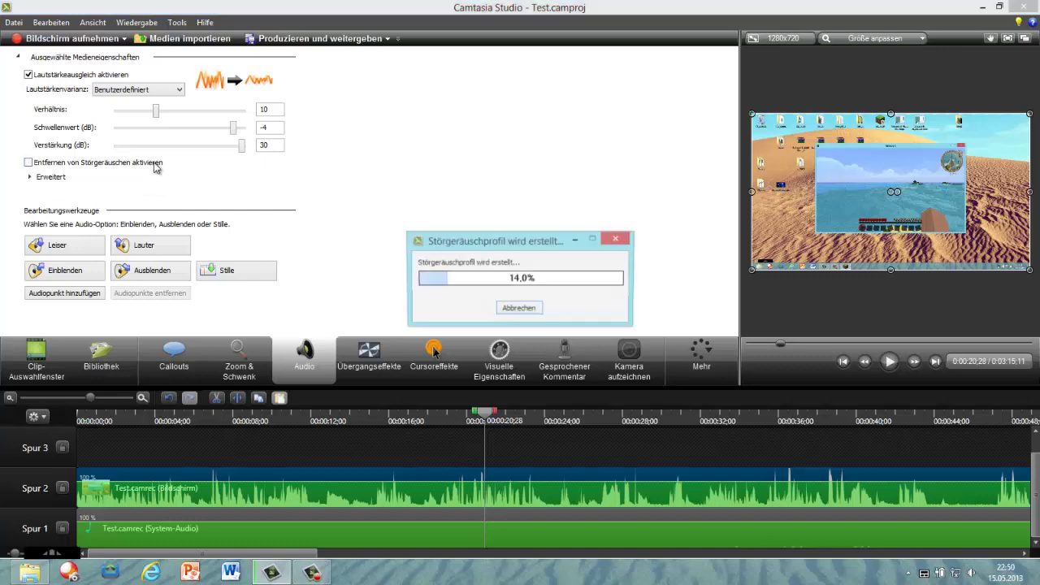
left_click(54, 179)
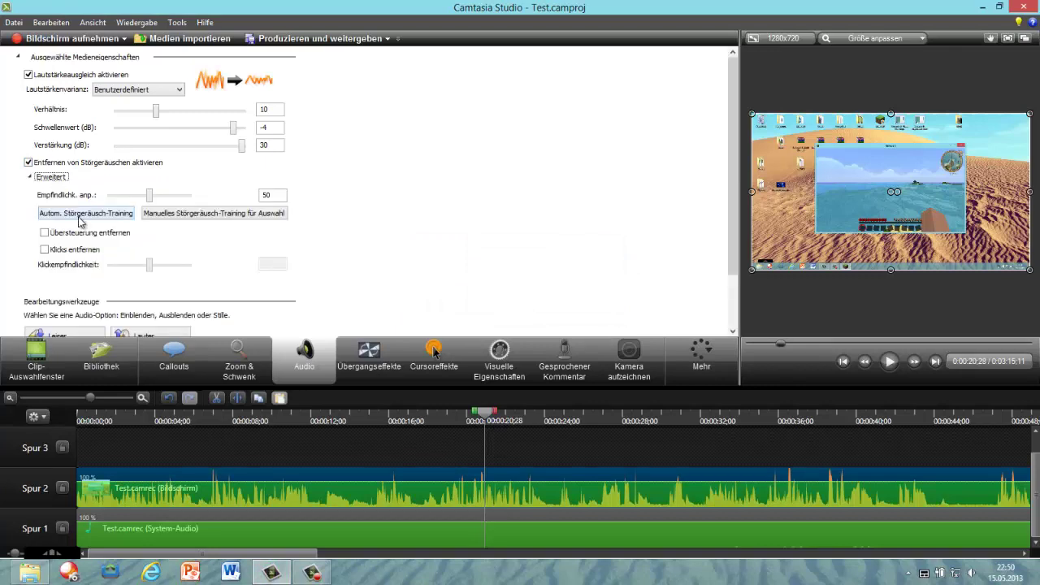
left_click(79, 216)
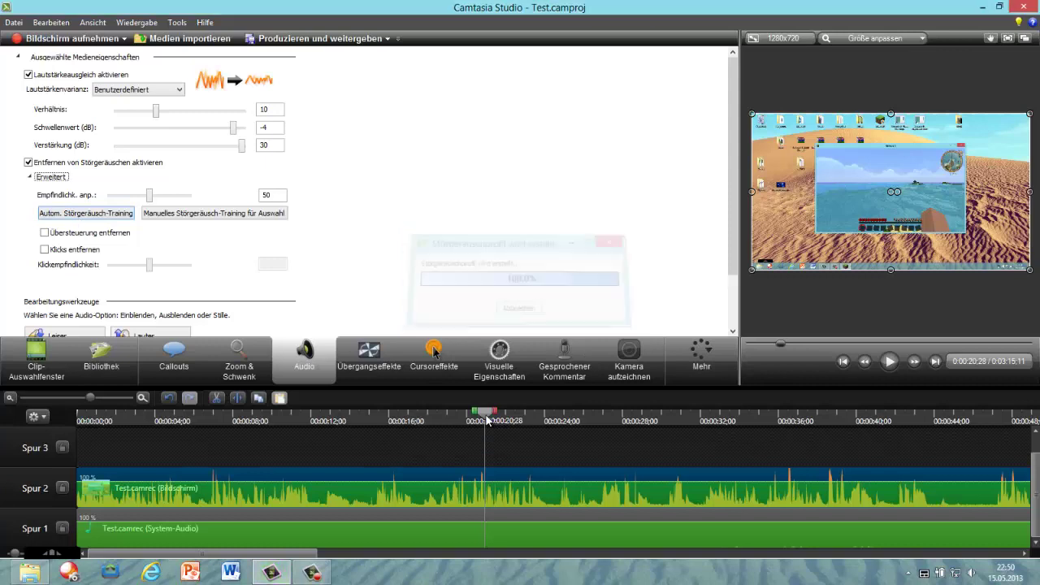
- Play the noise-reduced audio from the start up to about 29 seconds, pausing once on the way
left_click_drag(485, 420, 70, 420)
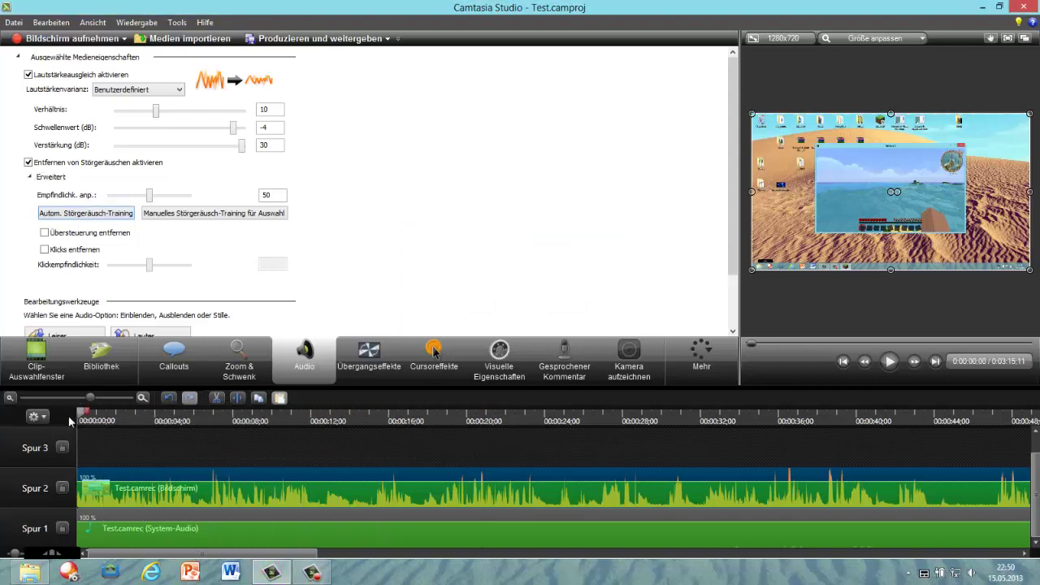
left_click(890, 363)
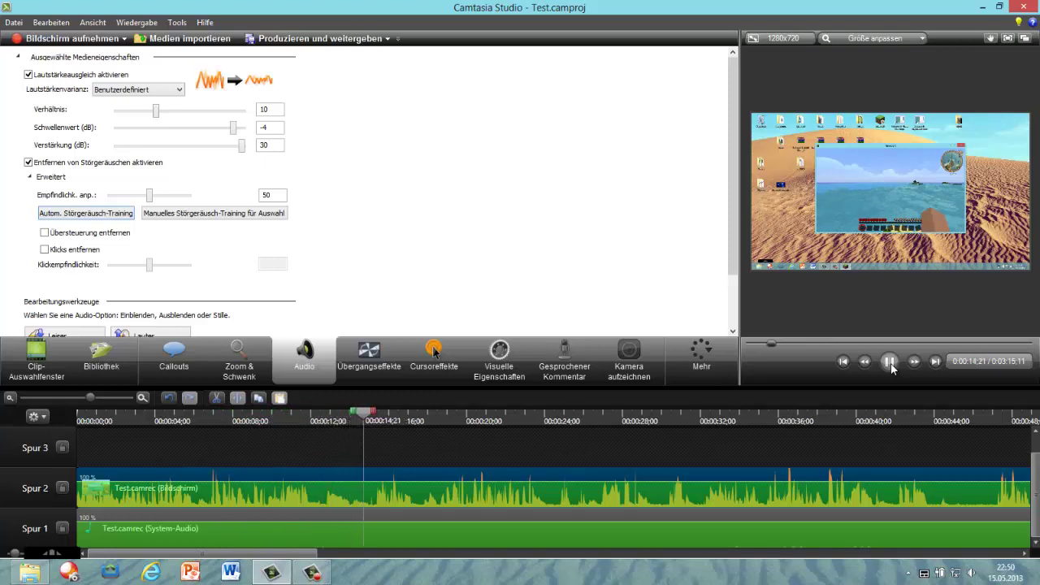
left_click(892, 367)
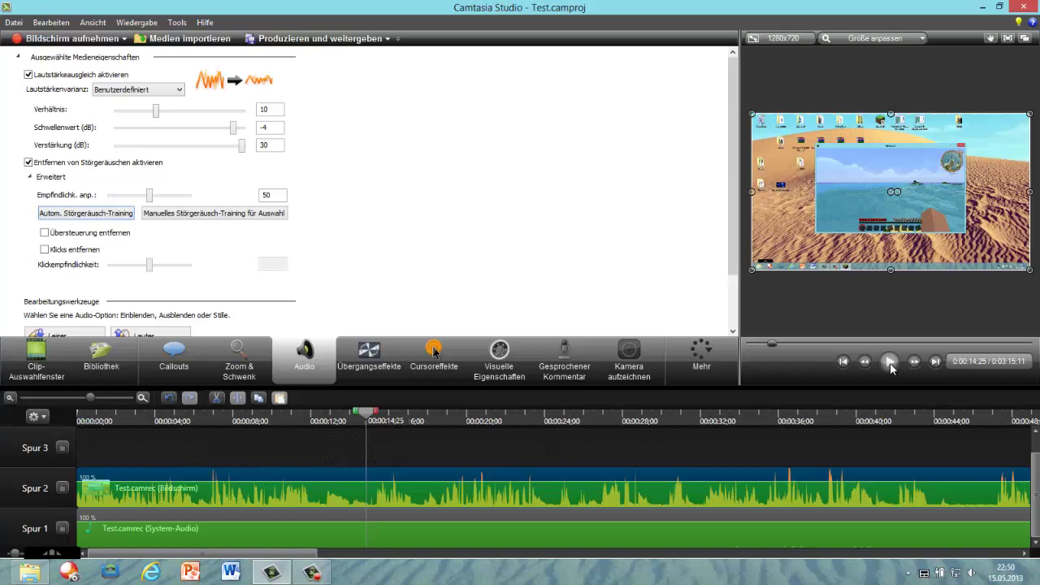
left_click(889, 362)
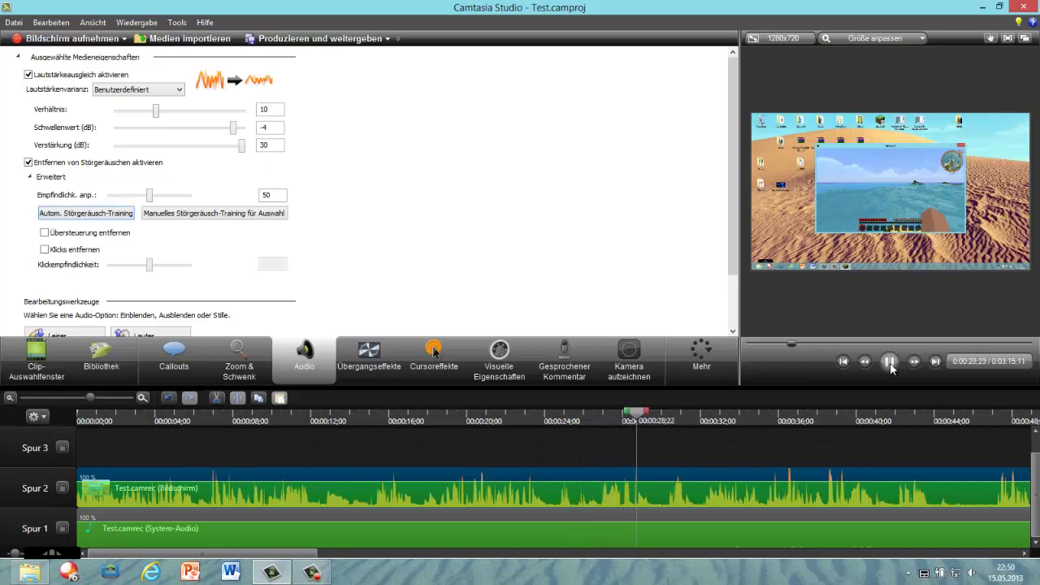
key("space")
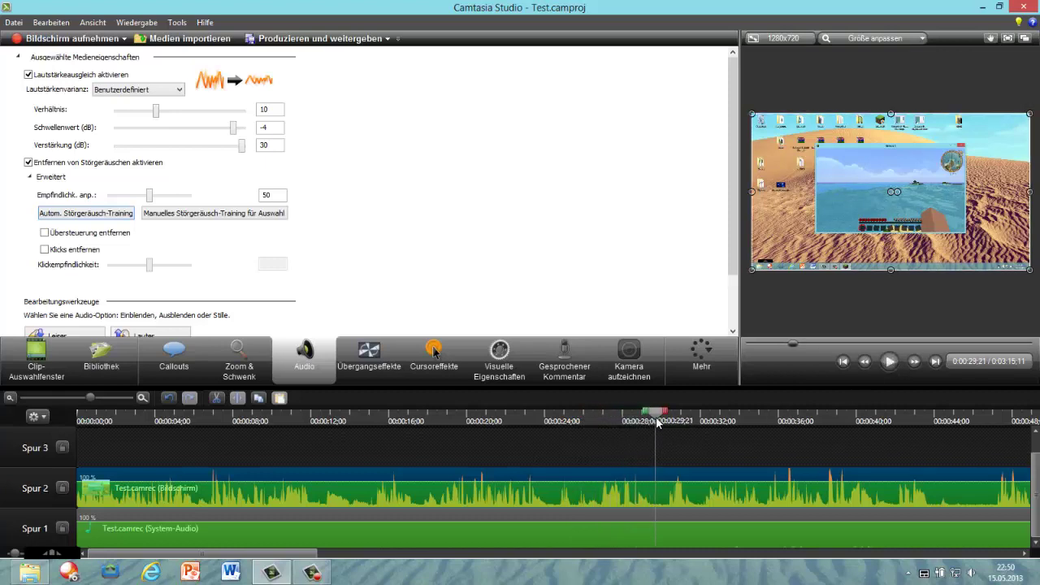
- Cut the section from 0:29;15 to 0:30;08 out of the timeline, and lock and unlock the Spur 1 track
left_click_drag(656, 413, 652, 412)
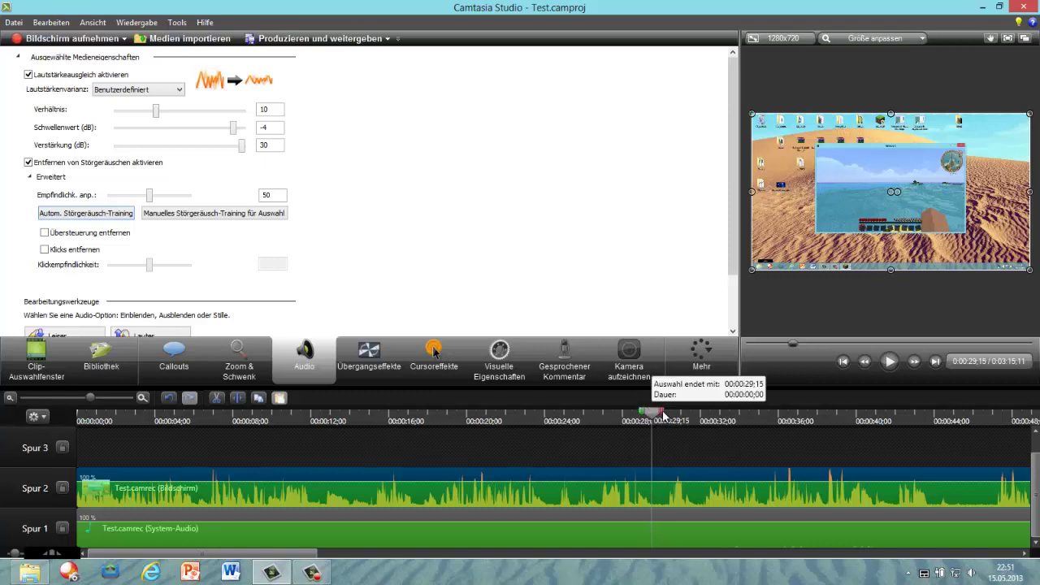
left_click_drag(663, 415, 679, 418)
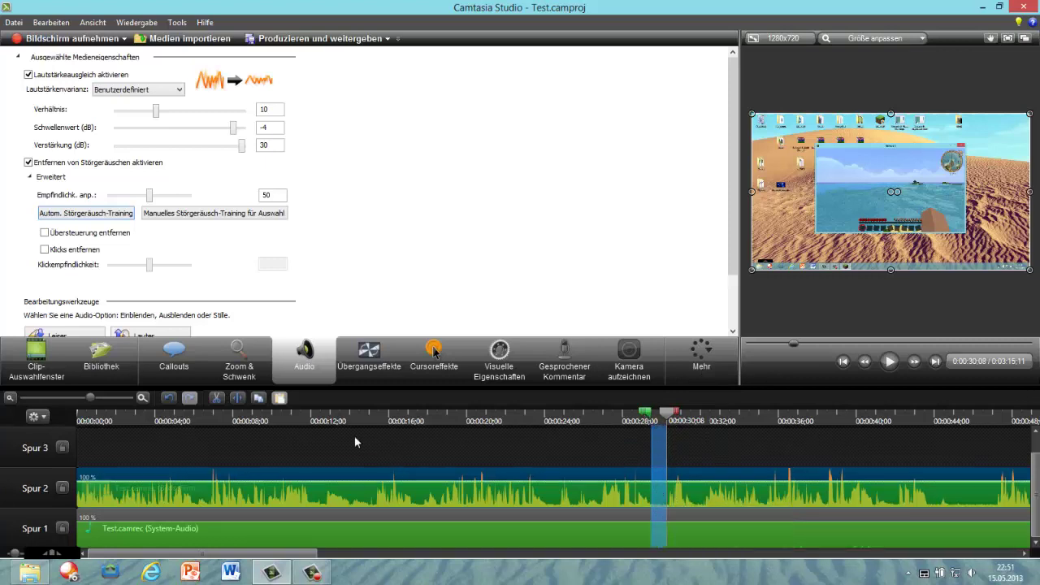
left_click(217, 398)
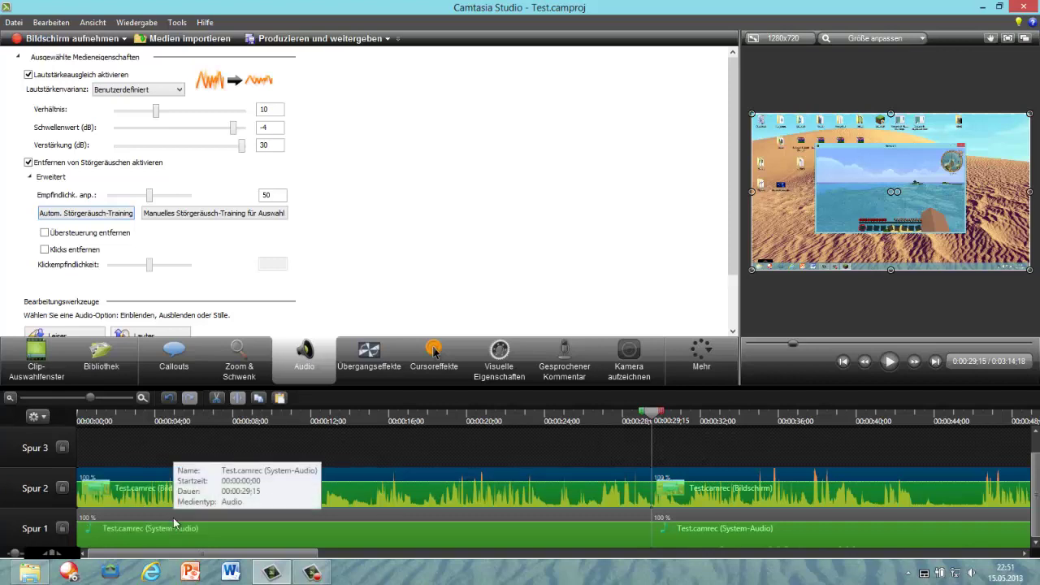
left_click(63, 528)
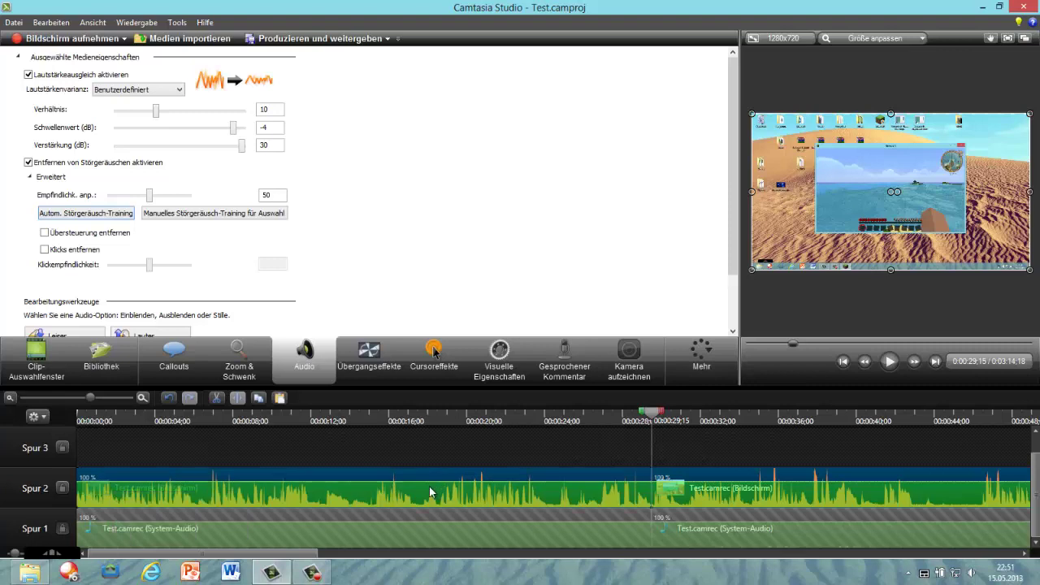
left_click(62, 528)
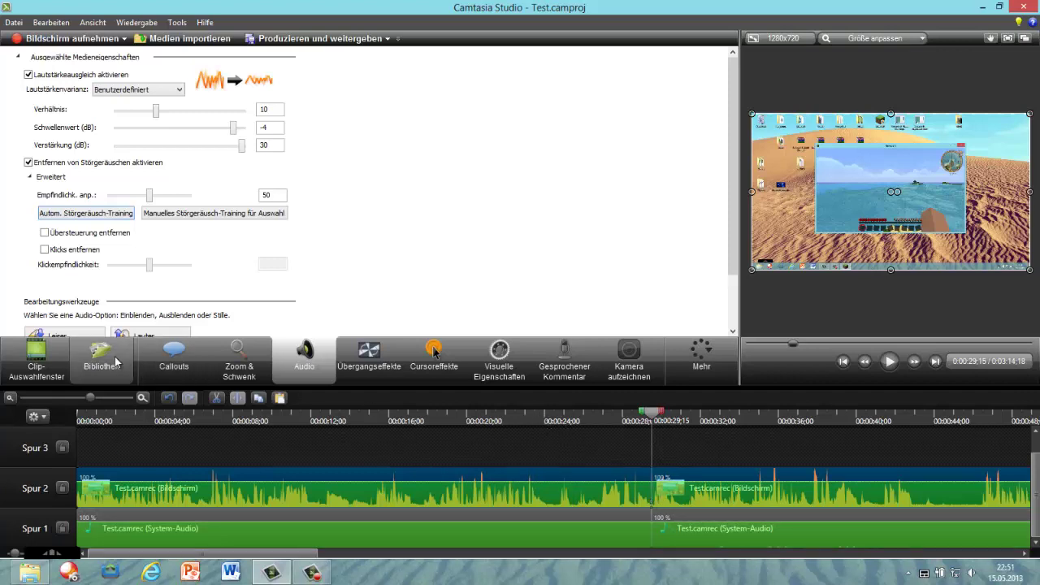
- Import the Intro video from the Intro 2_media folder, inside Videos > Intro on the Desktop, into the clip bin
left_click(46, 355)
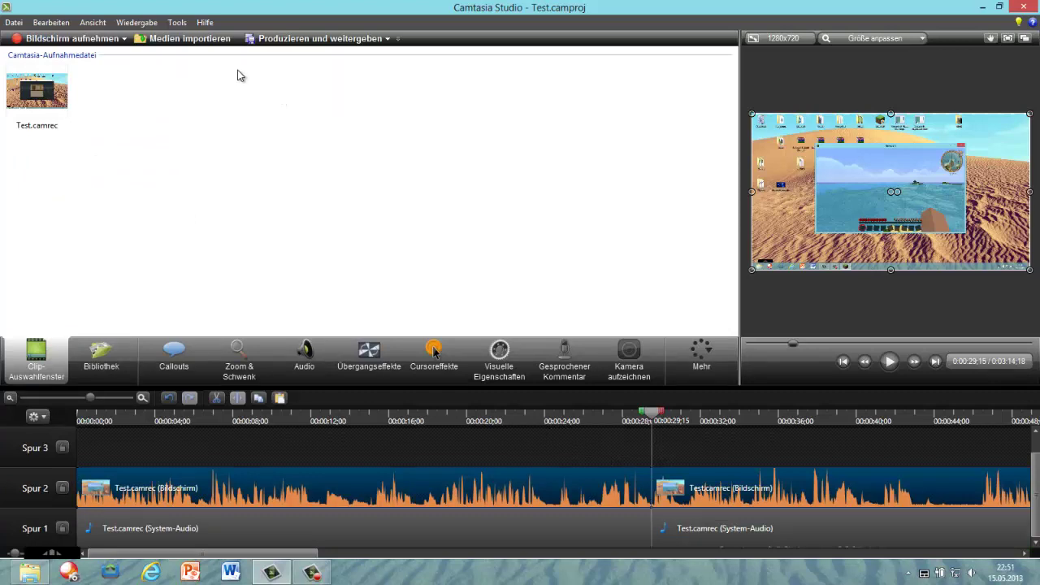
left_click(218, 42)
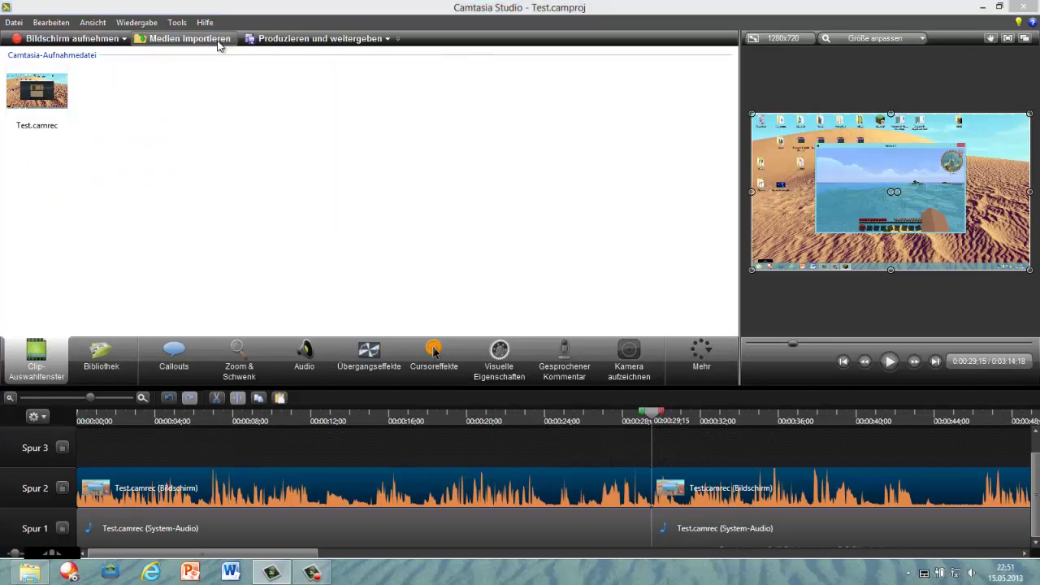
left_click(356, 205)
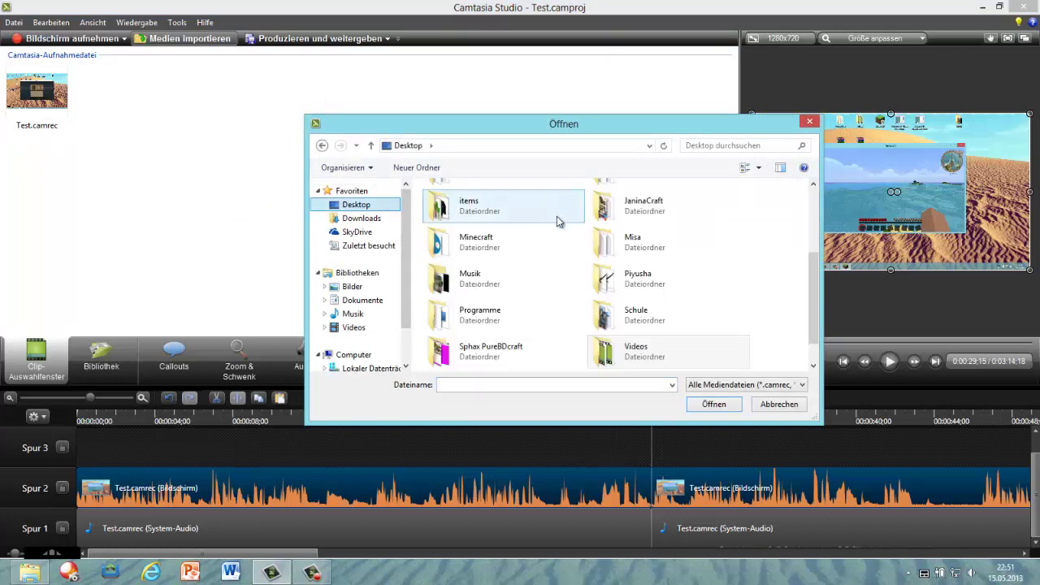
left_click(637, 351)
double_click(637, 351)
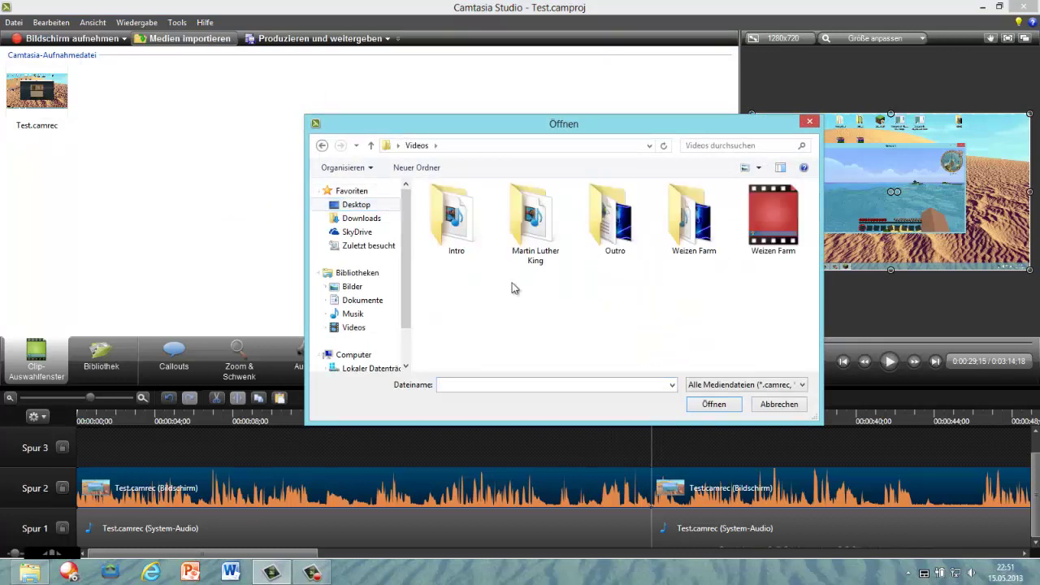
double_click(458, 227)
double_click(459, 205)
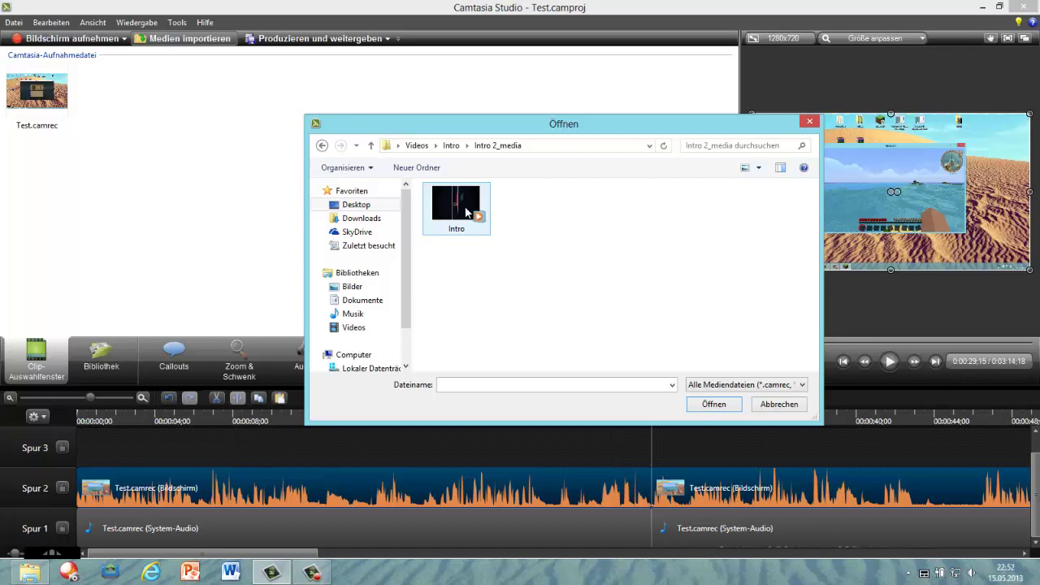
double_click(456, 208)
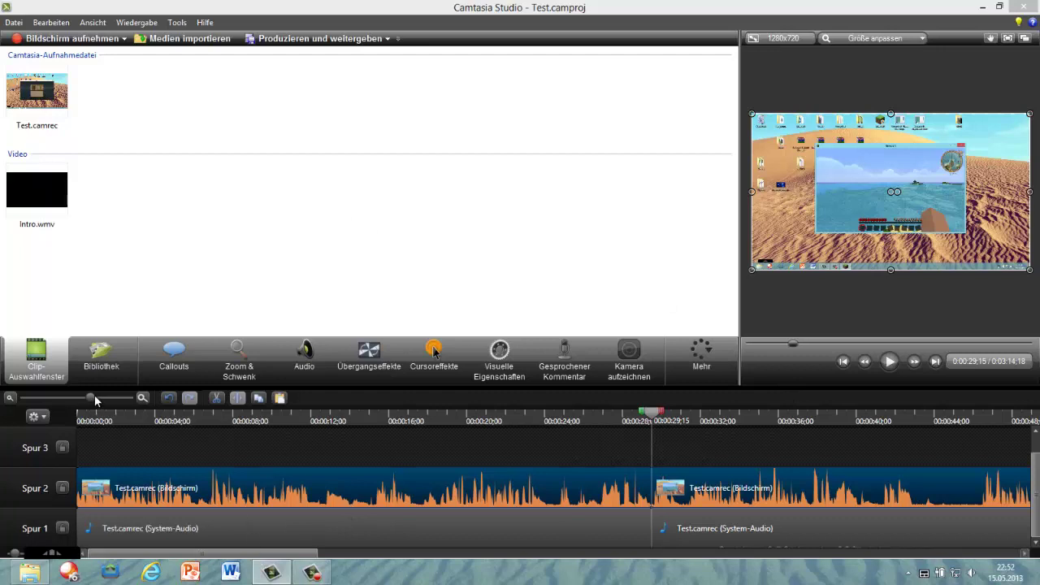
- Shift all clips after 0:29;15 to open a gap and place Intro.wmv on Spur 2 directly at the cut
left_click_drag(89, 397, 46, 397)
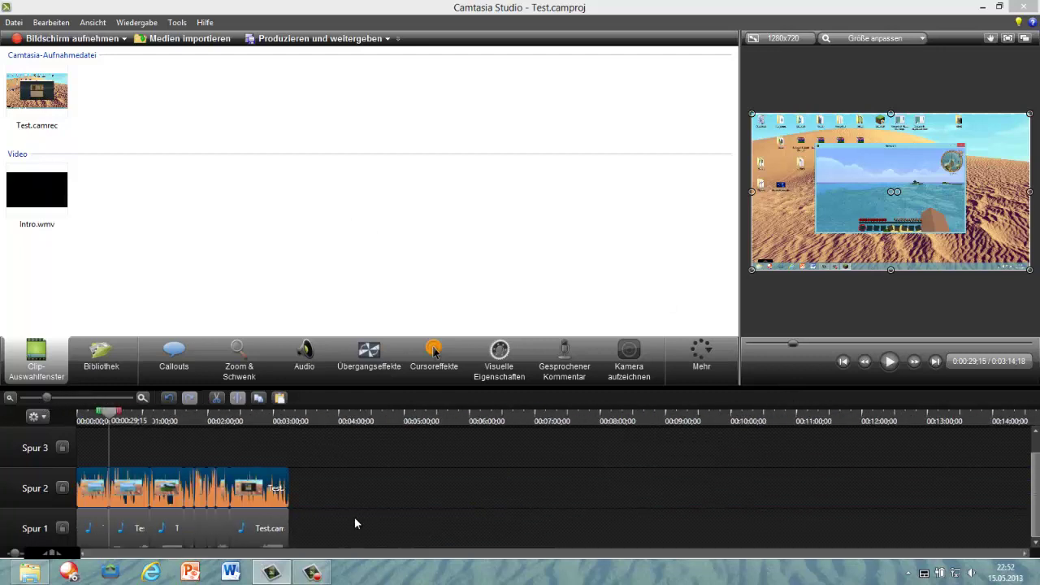
left_click_drag(354, 523, 154, 487)
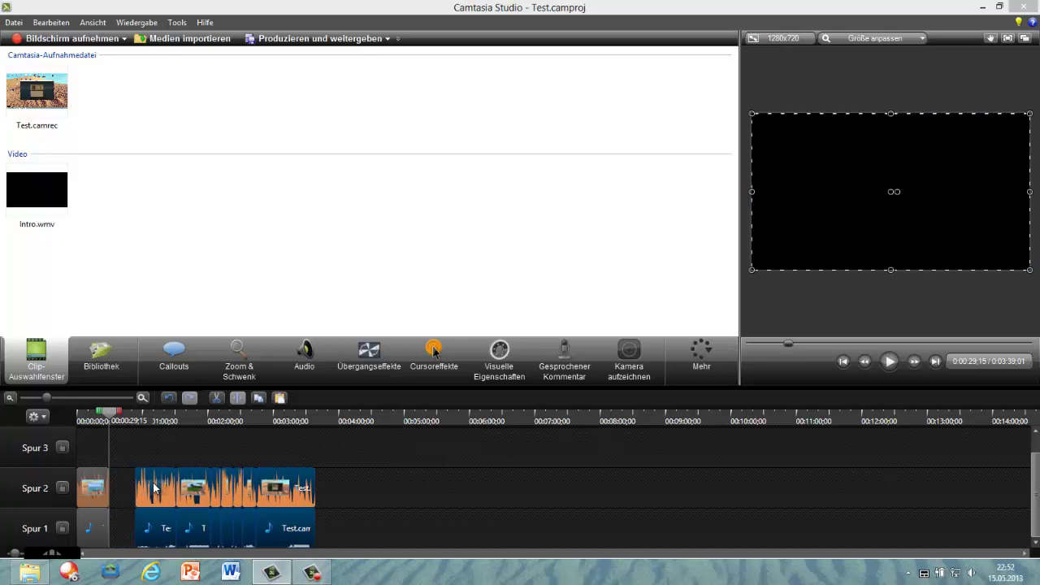
left_click_drag(52, 195, 110, 484)
left_click_drag(51, 396, 102, 401)
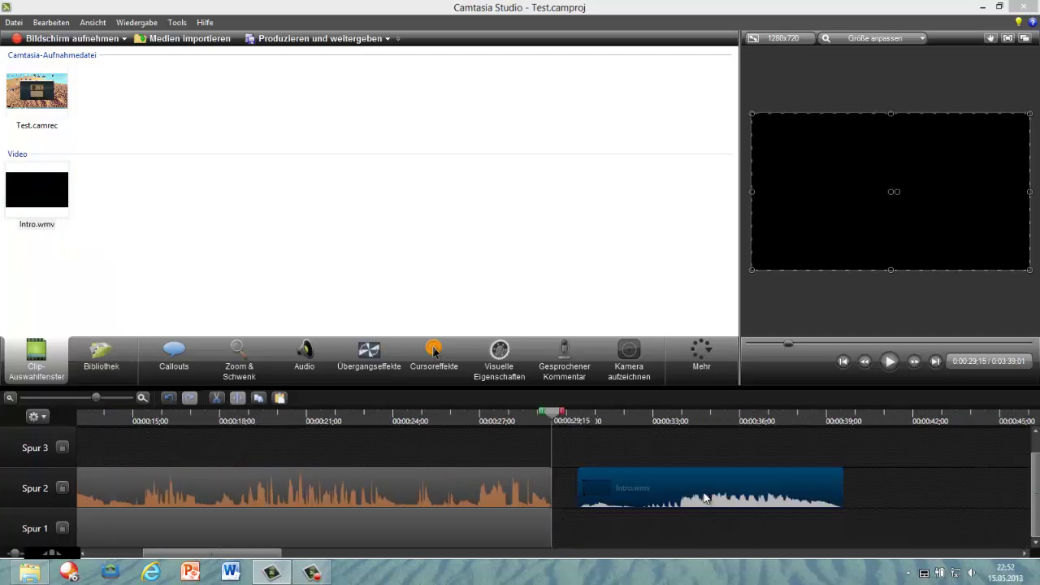
left_click_drag(656, 501, 629, 501)
- Move the Spur 1 and Spur 2 clips following the intro back so they start directly after Intro.wmv
left_click_drag(200, 554, 256, 554)
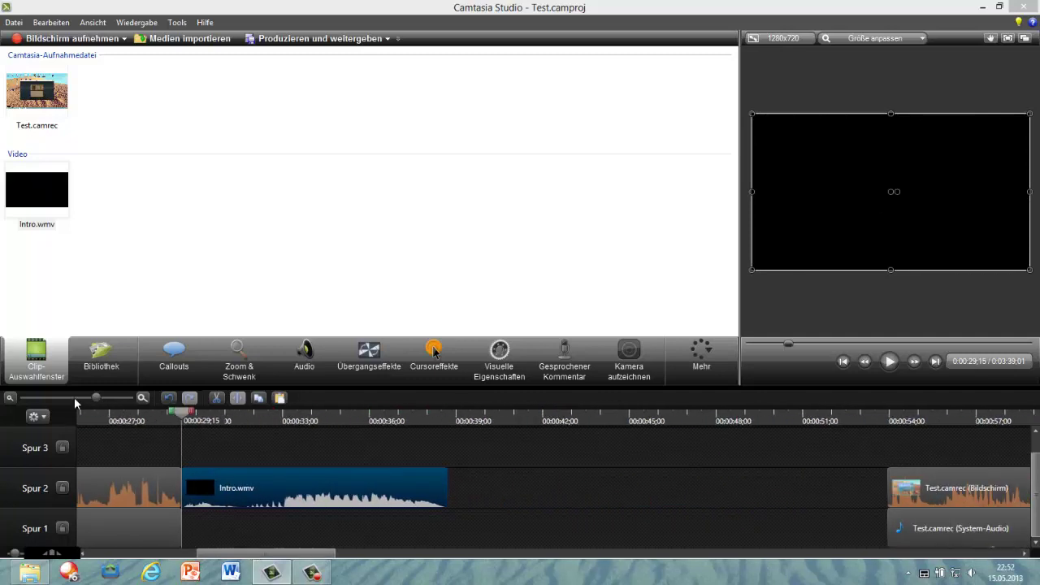
left_click_drag(96, 397, 56, 396)
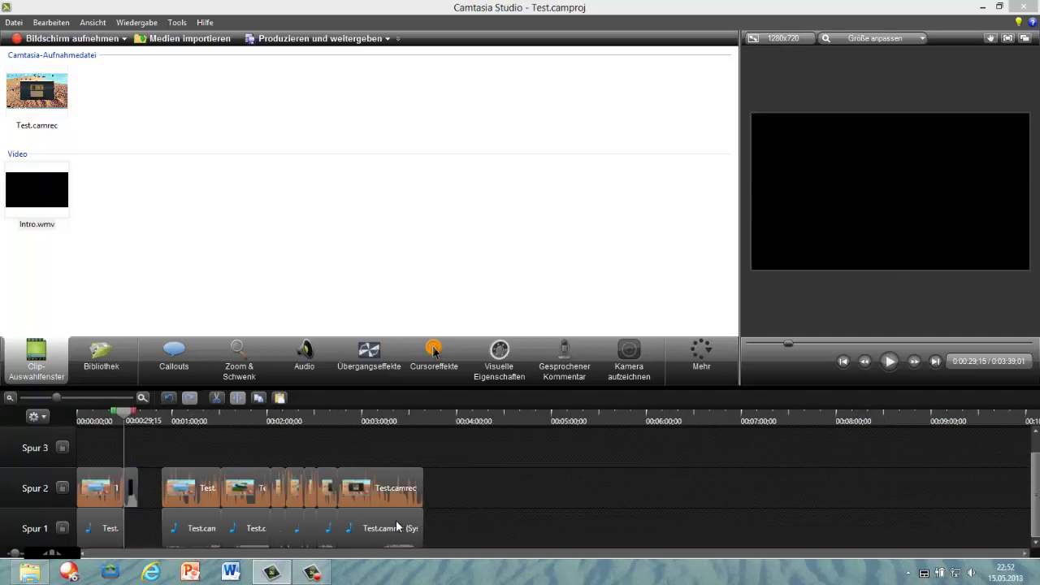
left_click_drag(507, 520, 183, 486)
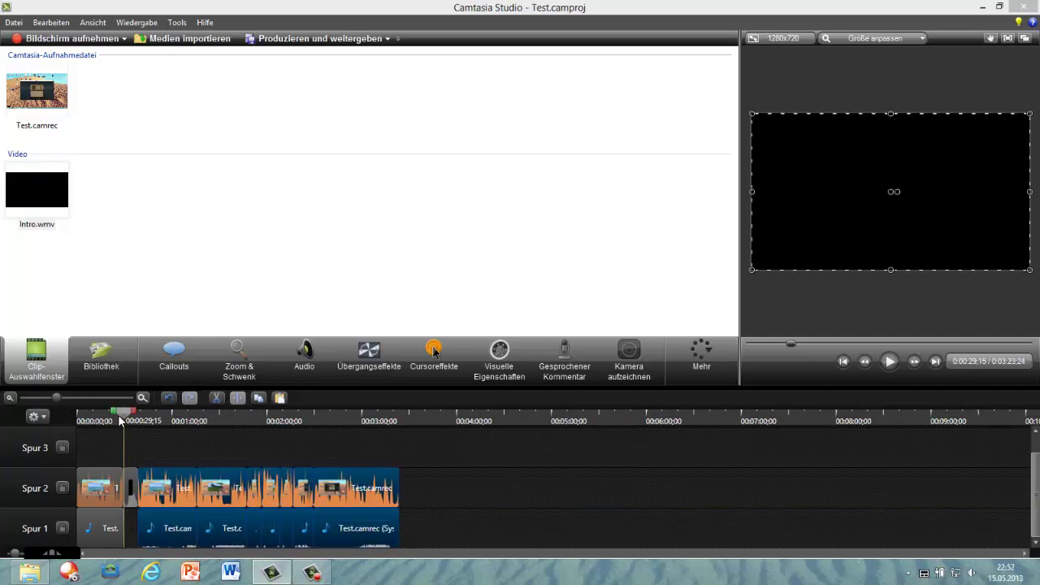
- Play the timeline from about 24 seconds through the inserted intro to check the transition
left_click_drag(120, 420, 116, 421)
left_click(889, 361)
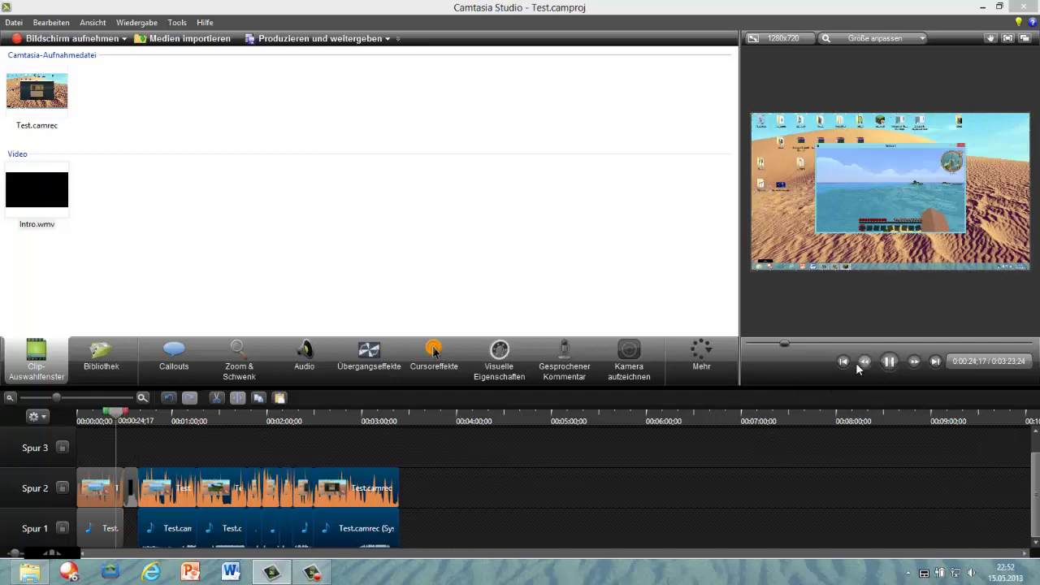
left_click_drag(56, 397, 66, 395)
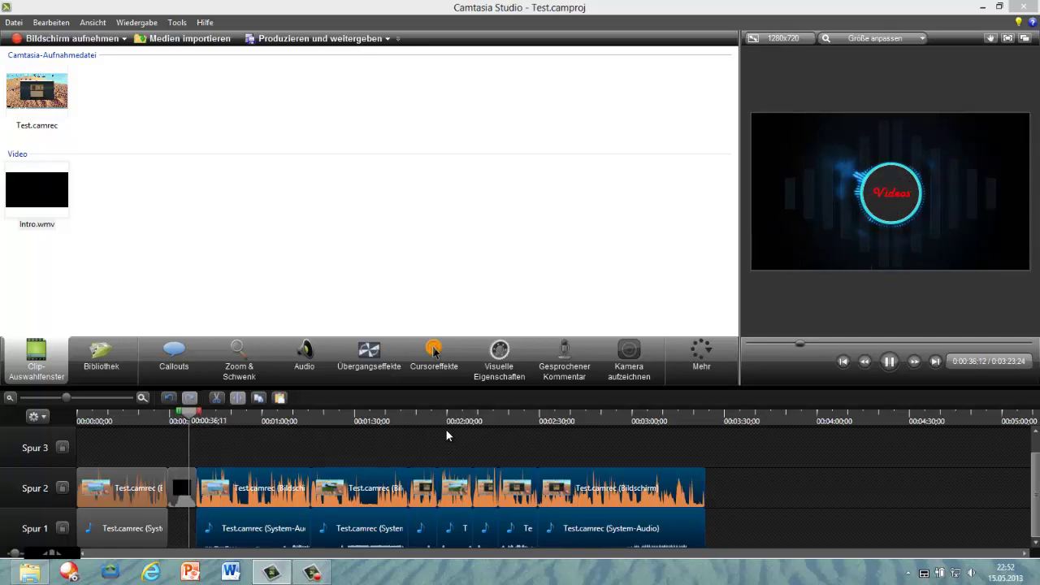
left_click(891, 365)
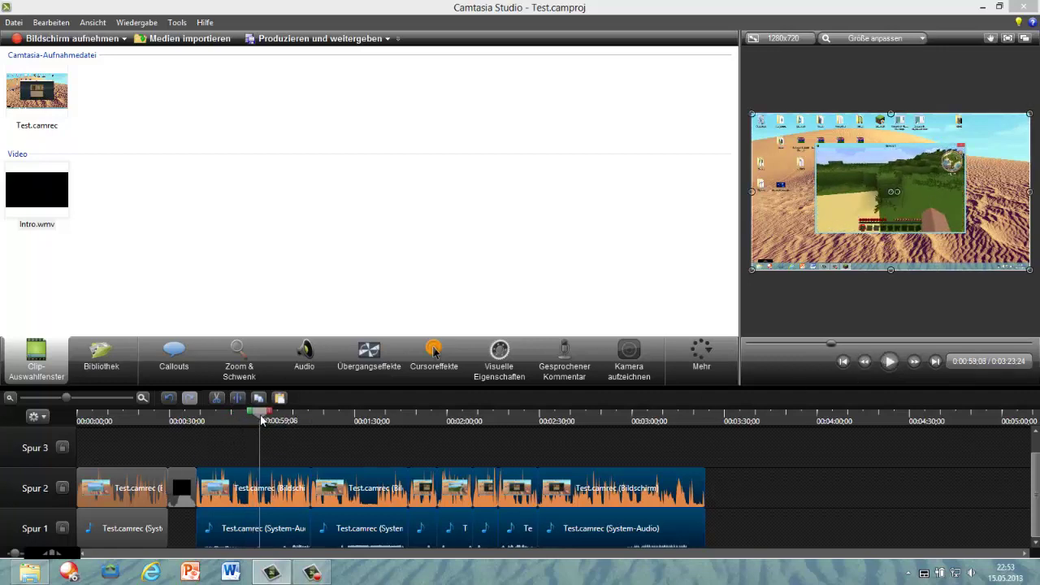
- Select the nearly silent stretch from 0:52;06 to just before the speech resumes, preview it, and cut it out
left_click_drag(262, 420, 251, 421)
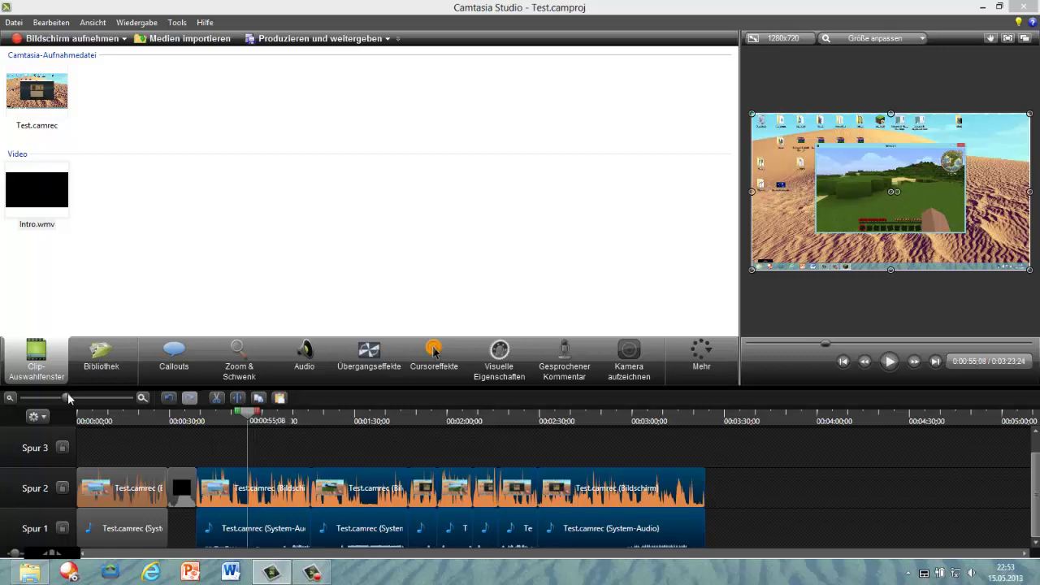
left_click_drag(69, 398, 131, 398)
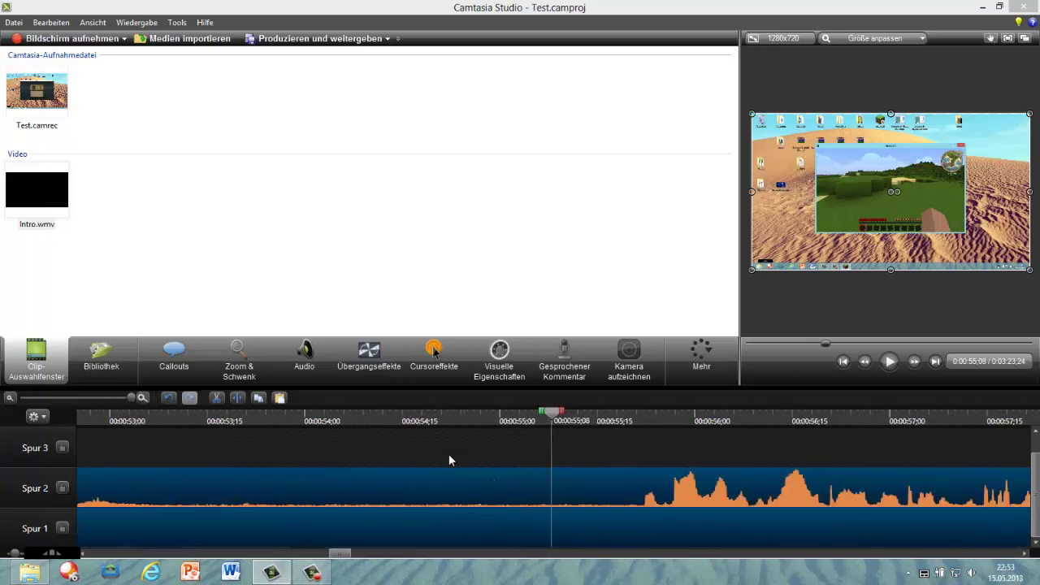
left_click_drag(551, 417, 196, 418)
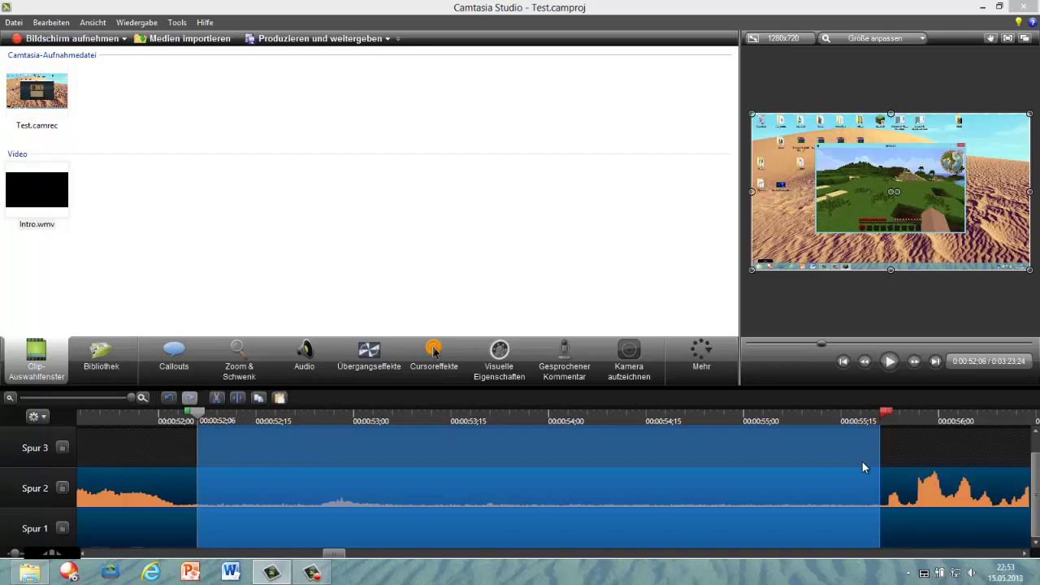
left_click(890, 363)
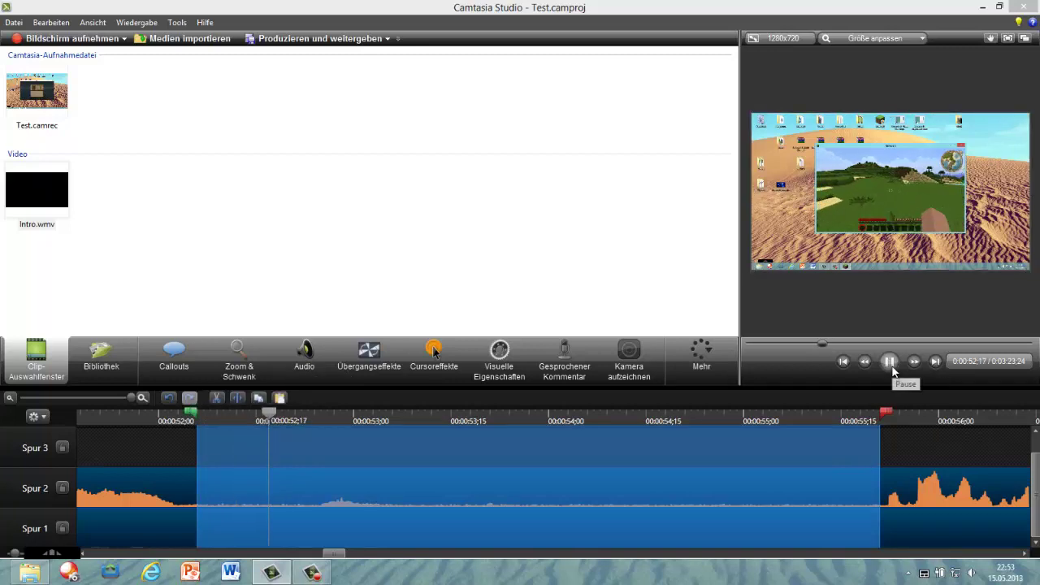
left_click(217, 398)
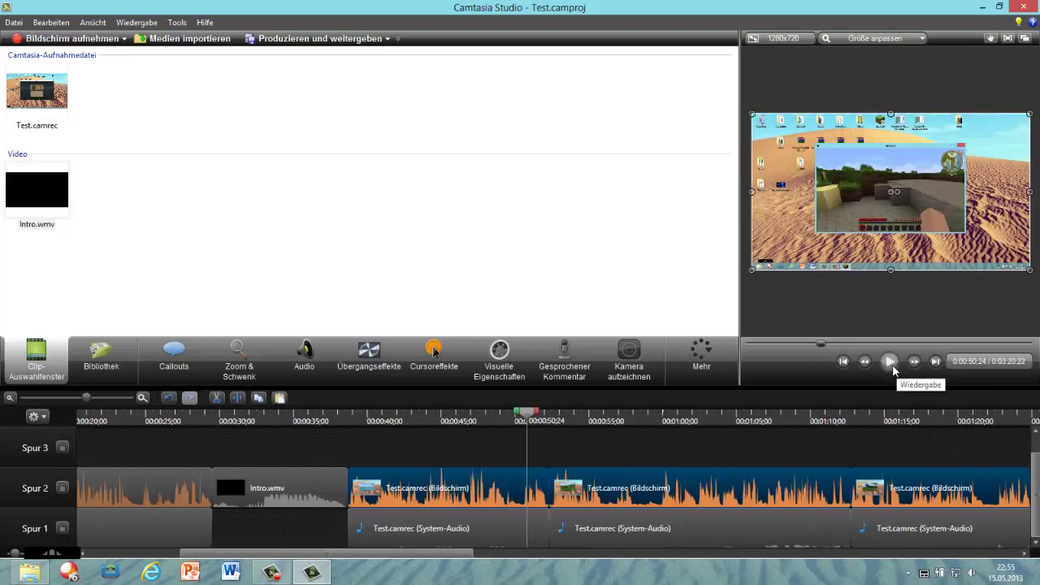
- Play the timeline from 0:50;24 across the cut, and again from a little further on up to about 1:12
left_click(892, 366)
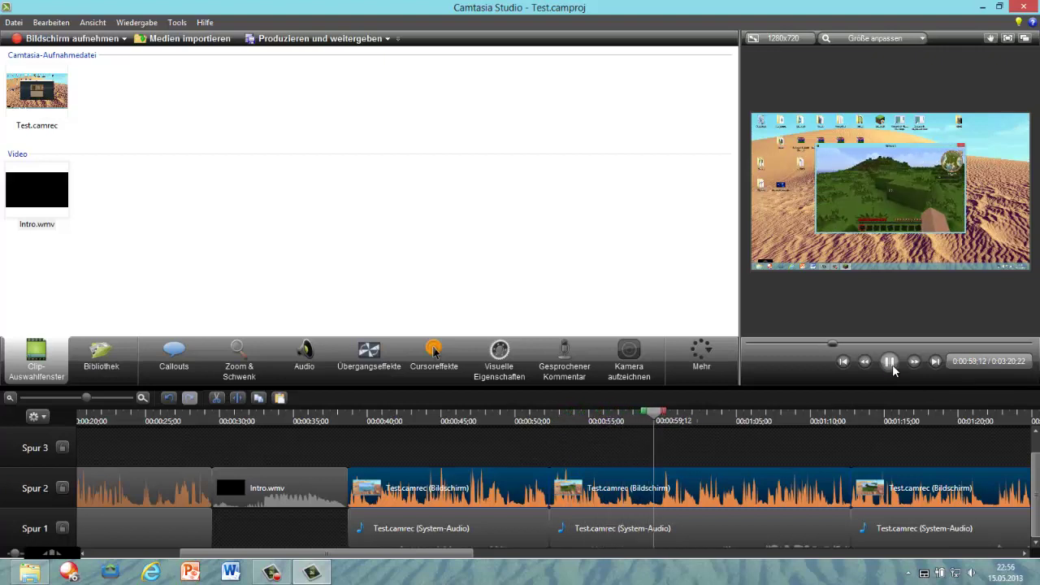
right_click(894, 368)
left_click(891, 365)
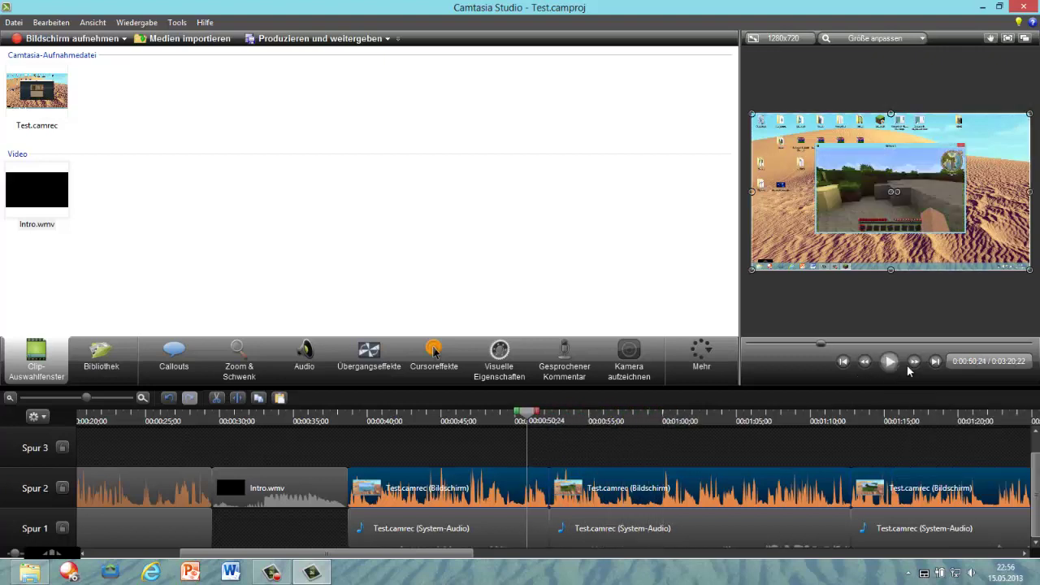
left_click_drag(520, 421, 614, 420)
left_click(890, 362)
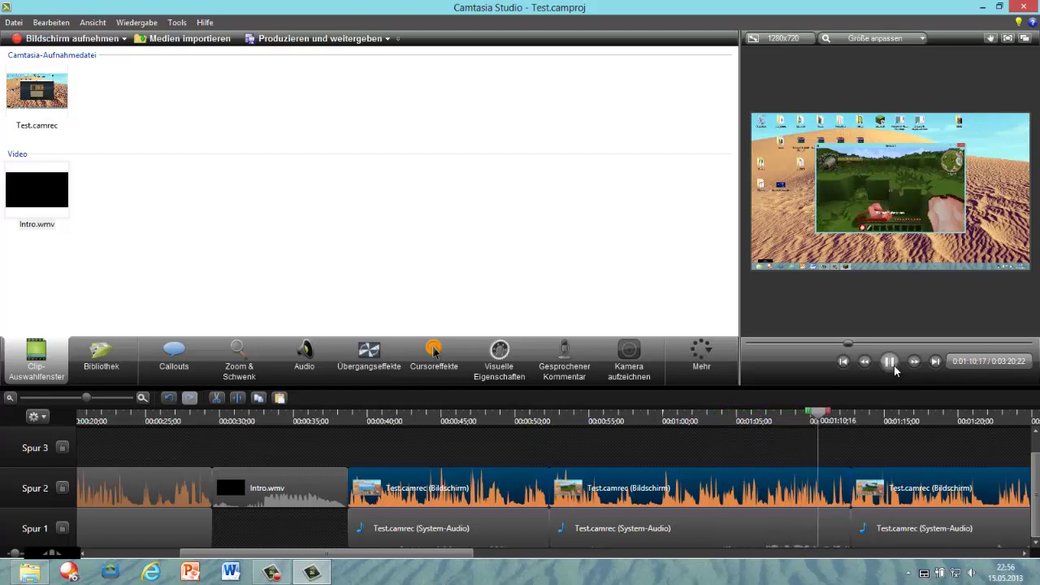
left_click(889, 362)
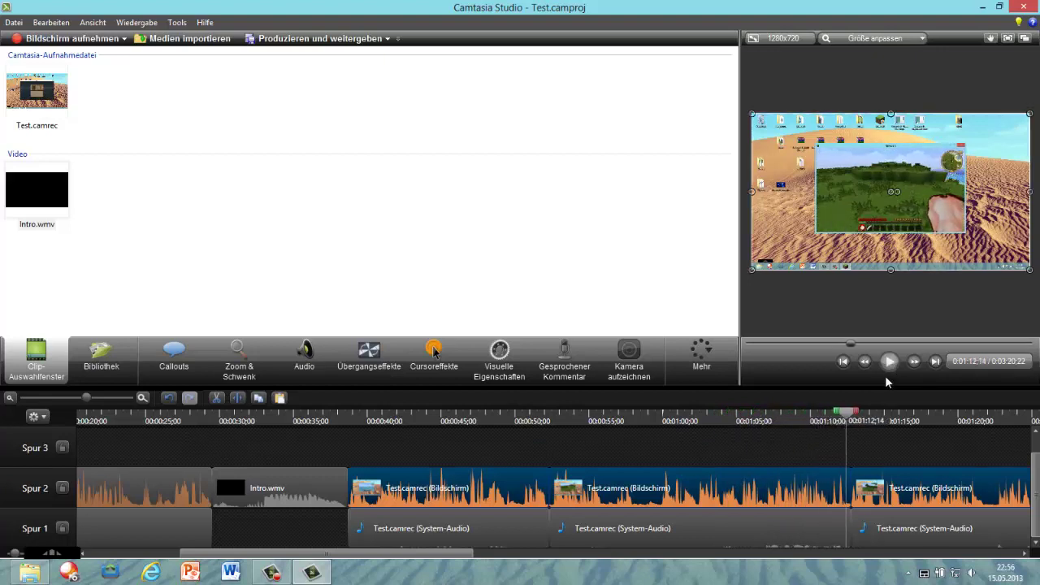
- Add a filled blue rectangle text callout at 0:59;25, stretched as a full-width bar along the bottom of the video frame
left_click_drag(841, 415, 662, 429)
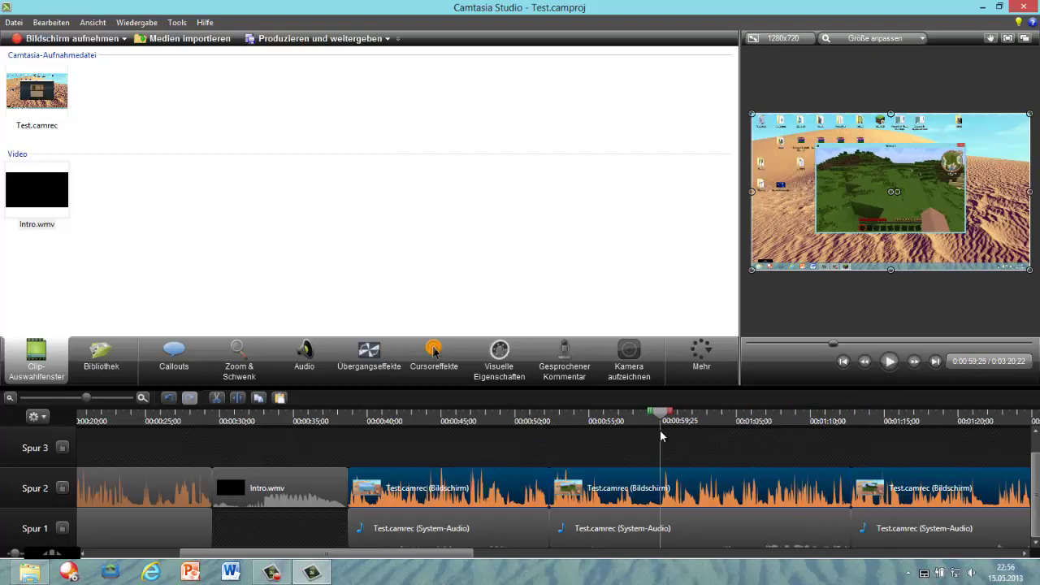
left_click(155, 362)
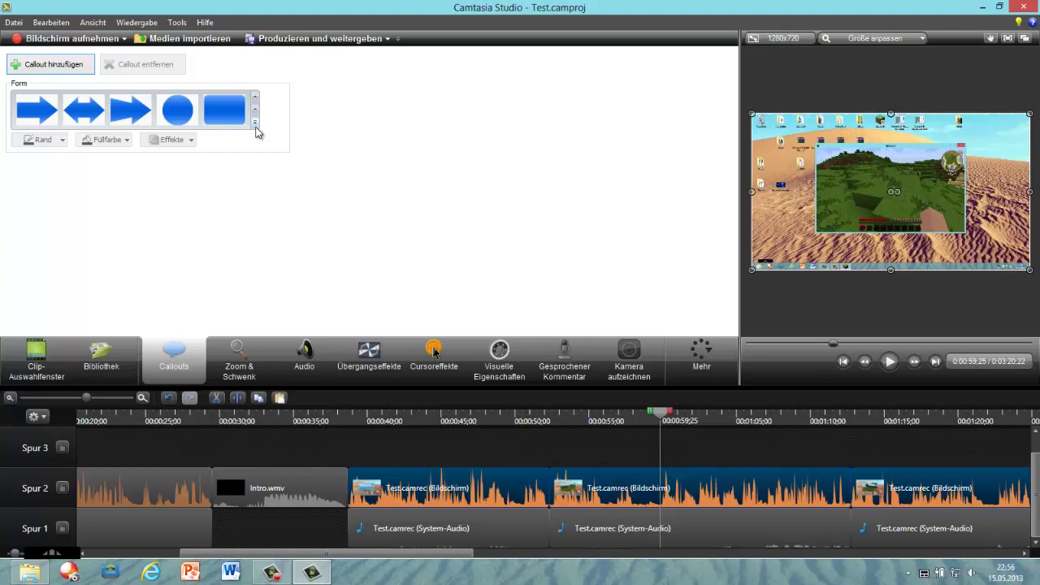
left_click(255, 123)
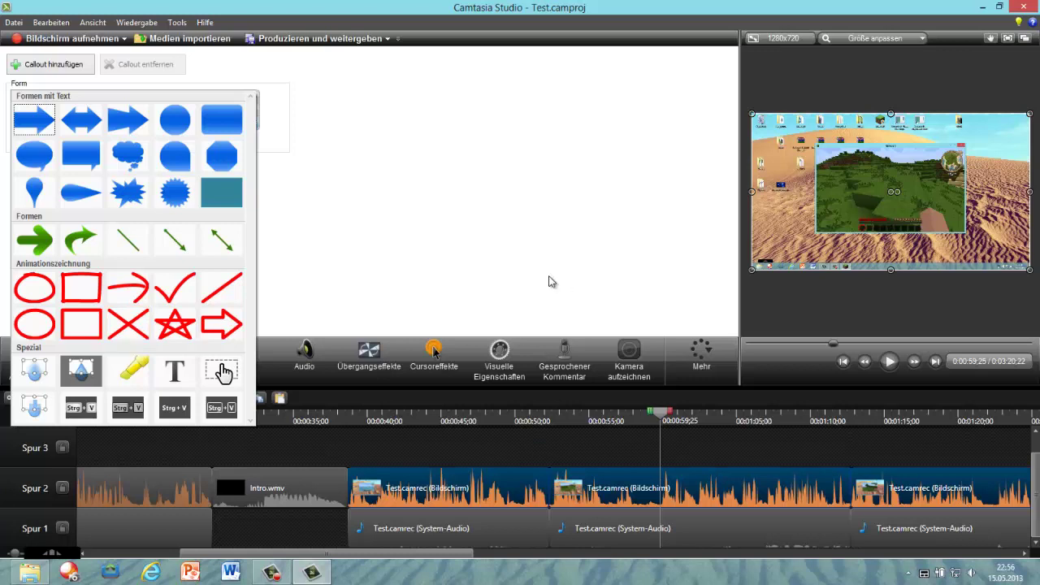
left_click(222, 119)
left_click_drag(884, 179, 1030, 249)
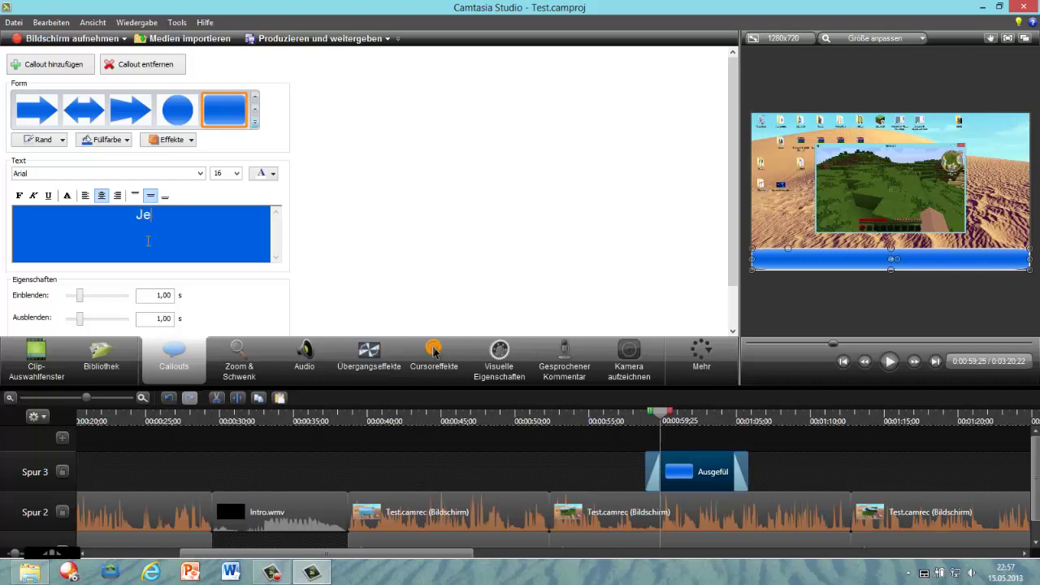
- Complete the callout's text so that it reads "Jetzt sage ich was auf Englisch ;)"
type("m")
key("BackSpace")
type("sage ich ")
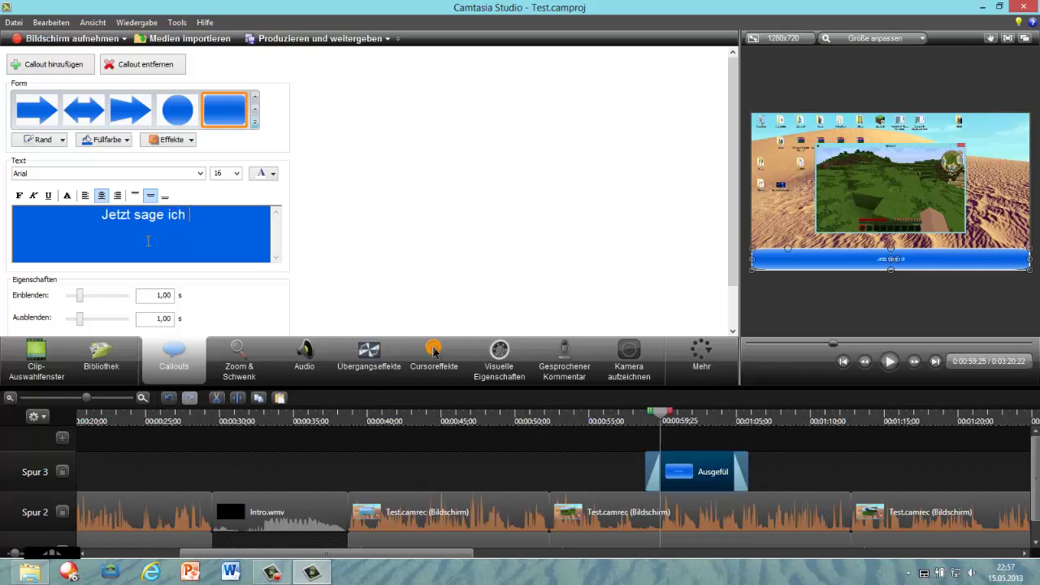
type("was au")
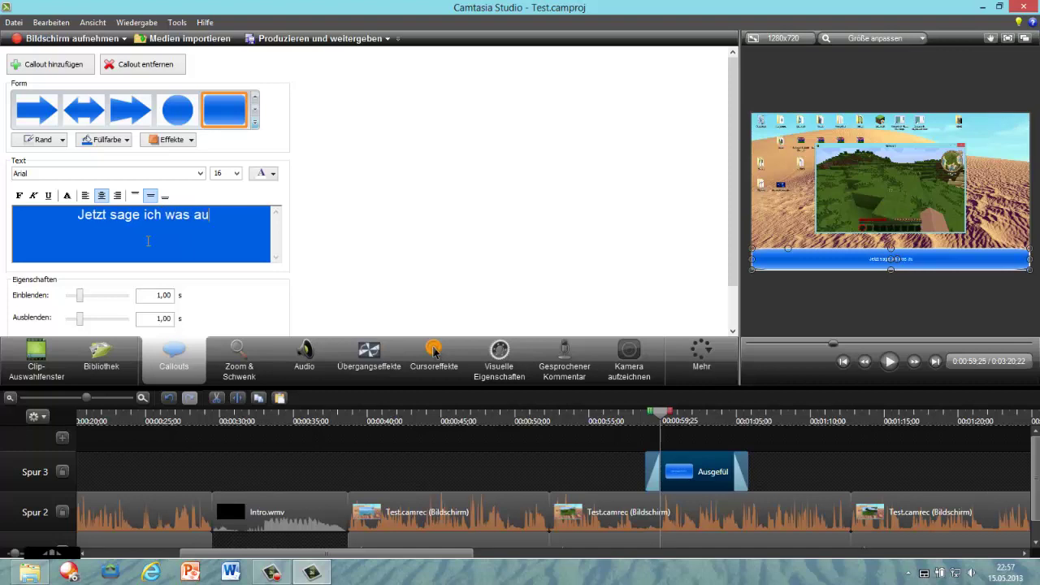
type("f Eng")
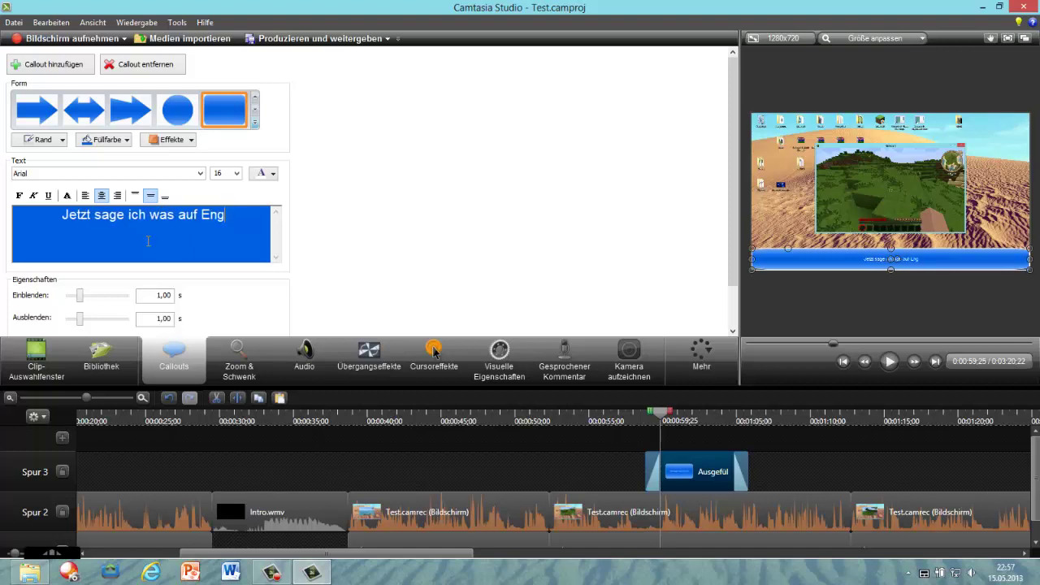
type("lisch ;)")
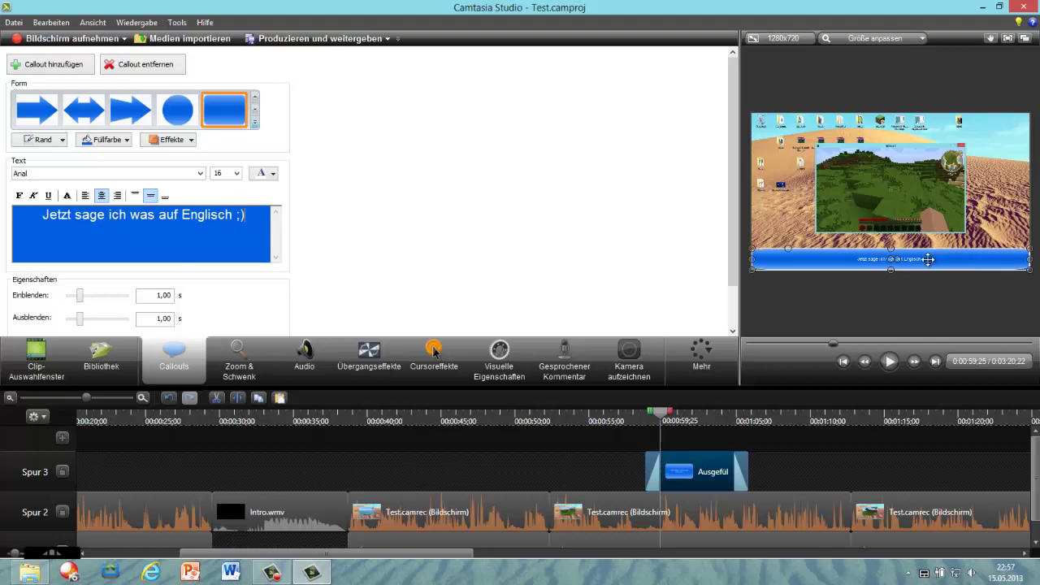
- Enlarge the whole callout text, trying sizes 24 and 28 and settling on 48
triple_click(260, 222)
left_click(237, 173)
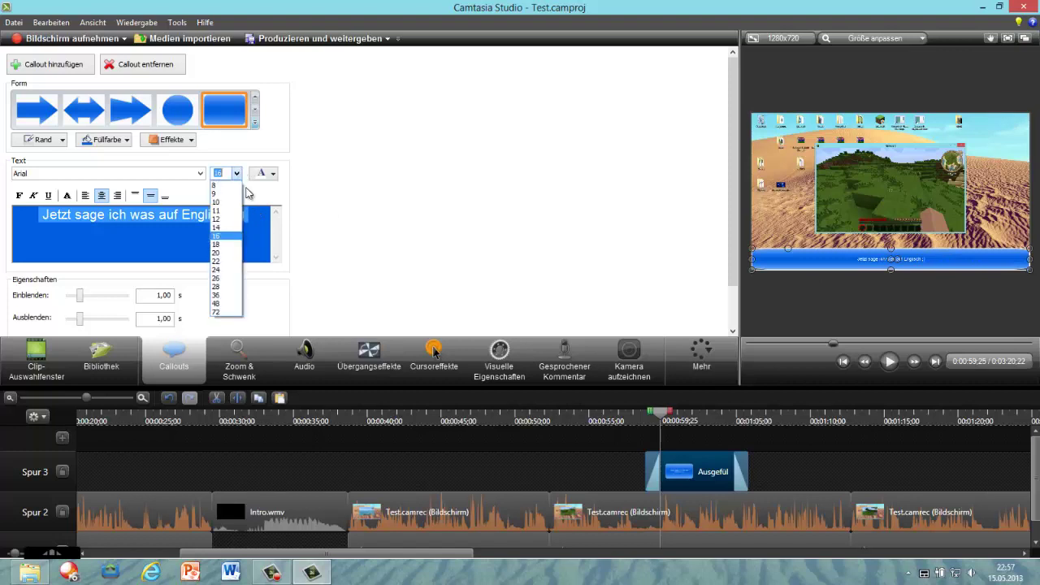
left_click(232, 269)
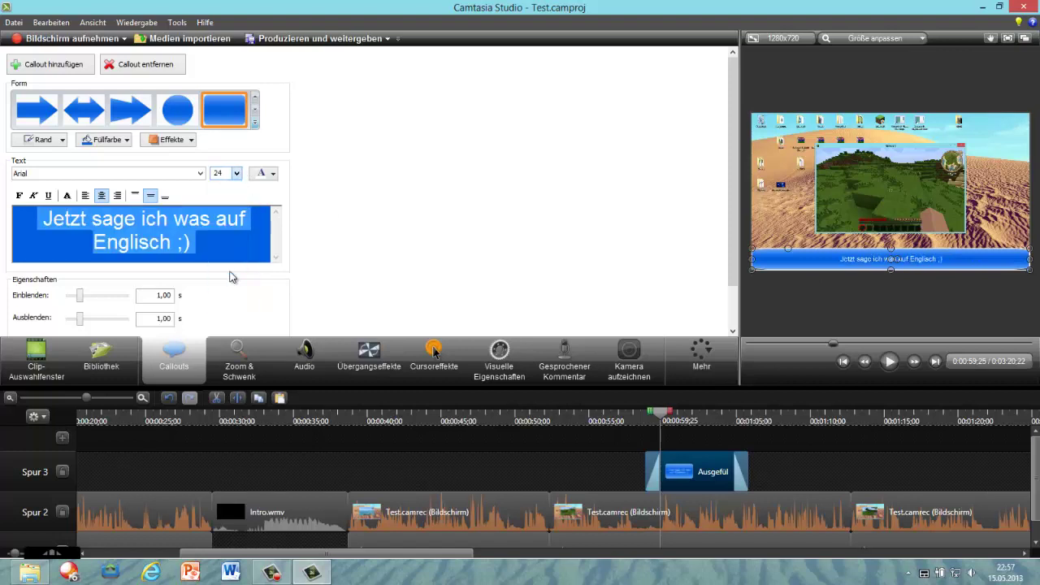
left_click(237, 177)
left_click(230, 288)
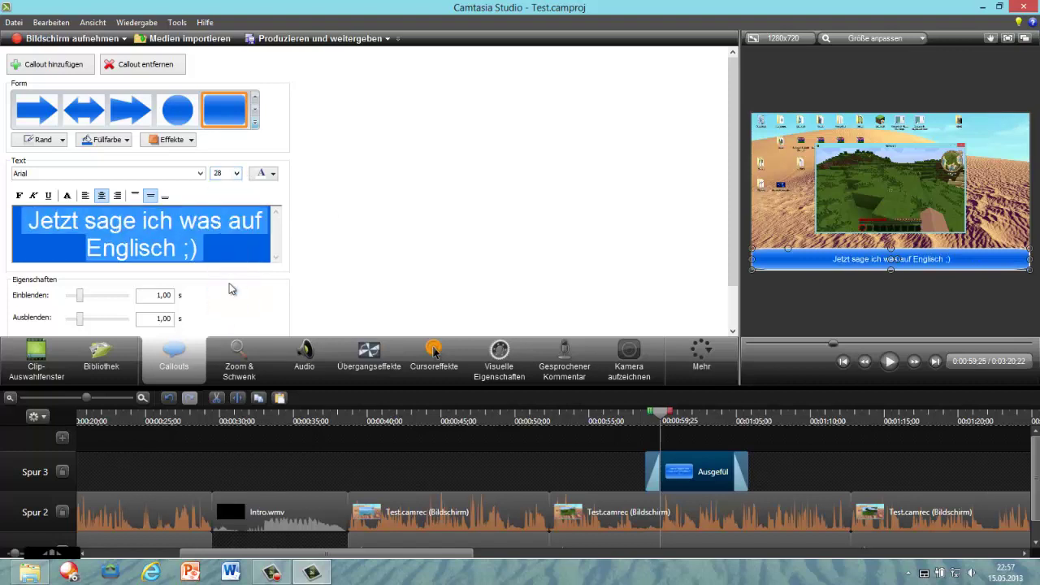
left_click(237, 175)
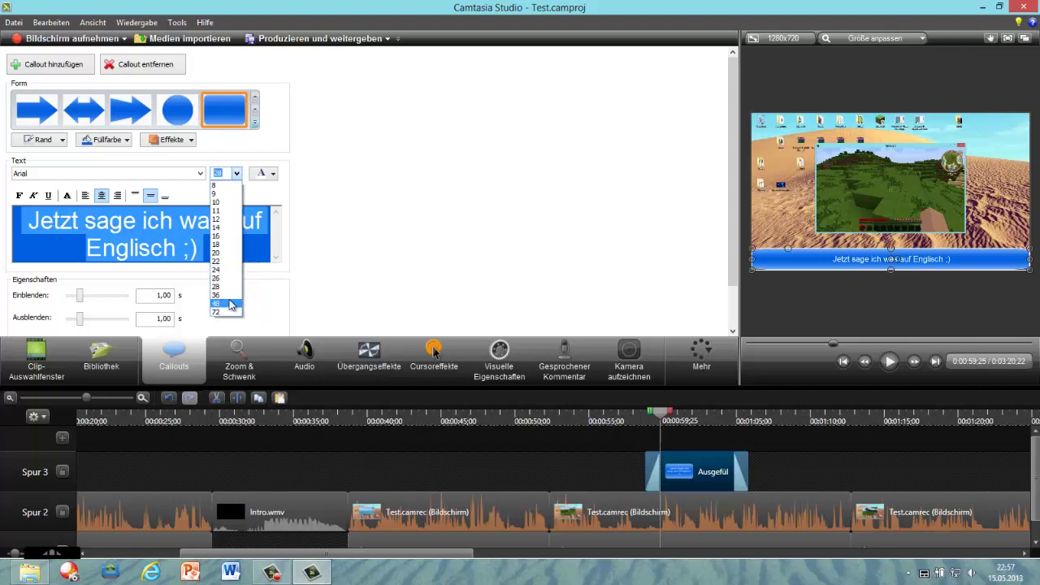
left_click(230, 305)
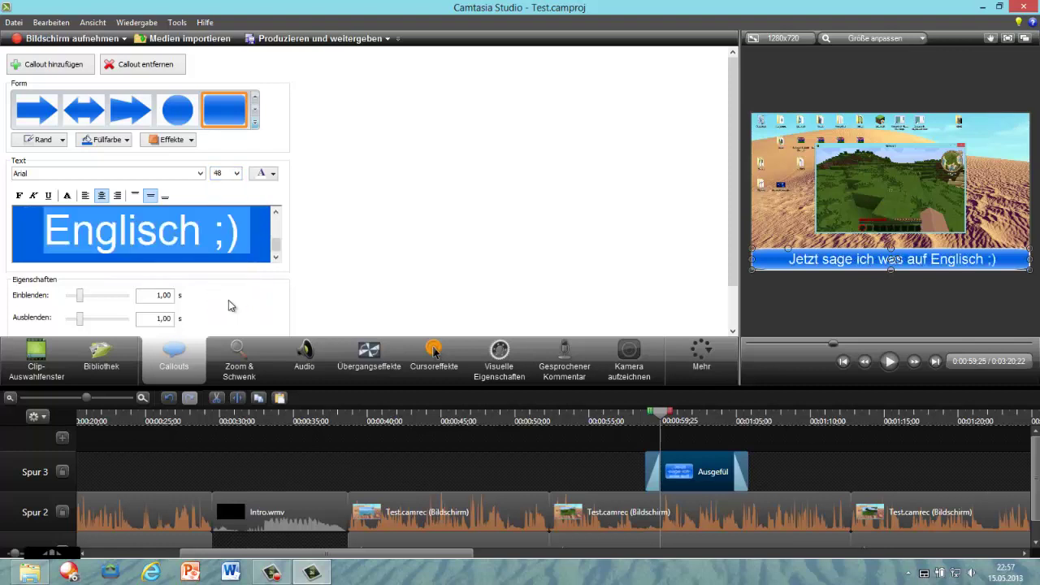
- Change the callout text's font to Arial Narrow and its colour to black
left_click(200, 174)
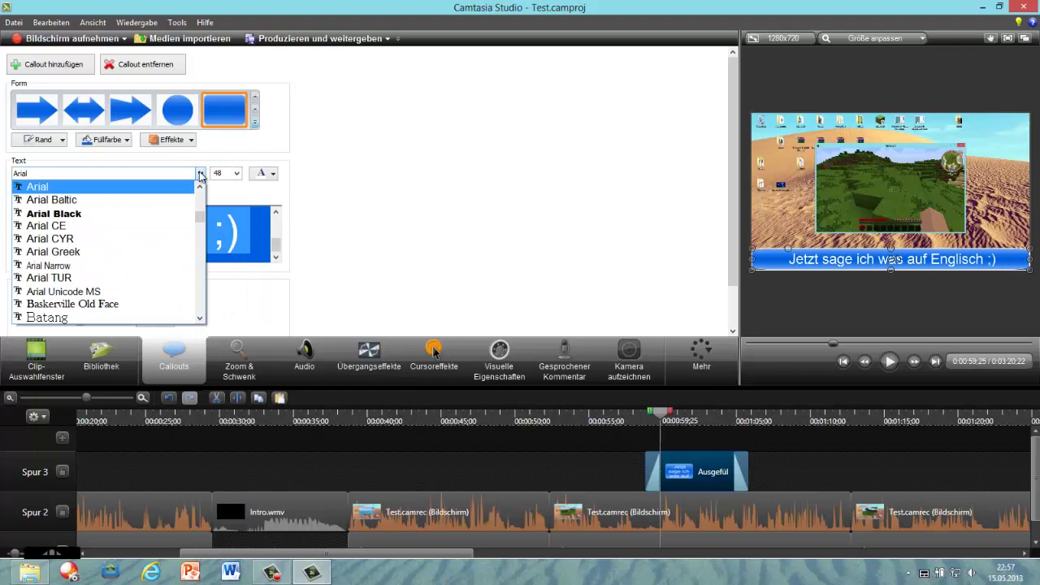
left_click(155, 267)
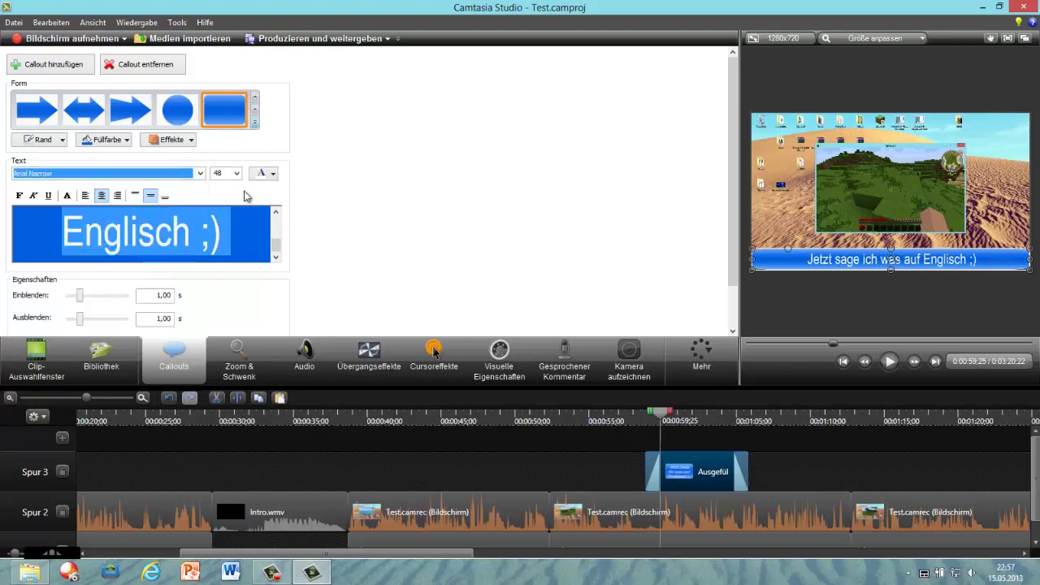
left_click(273, 174)
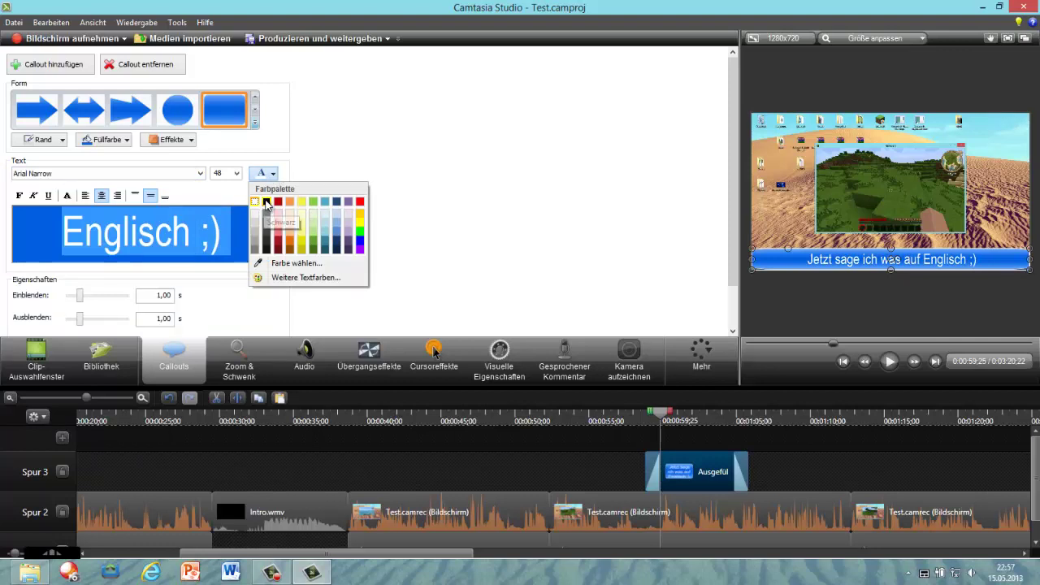
left_click(266, 203)
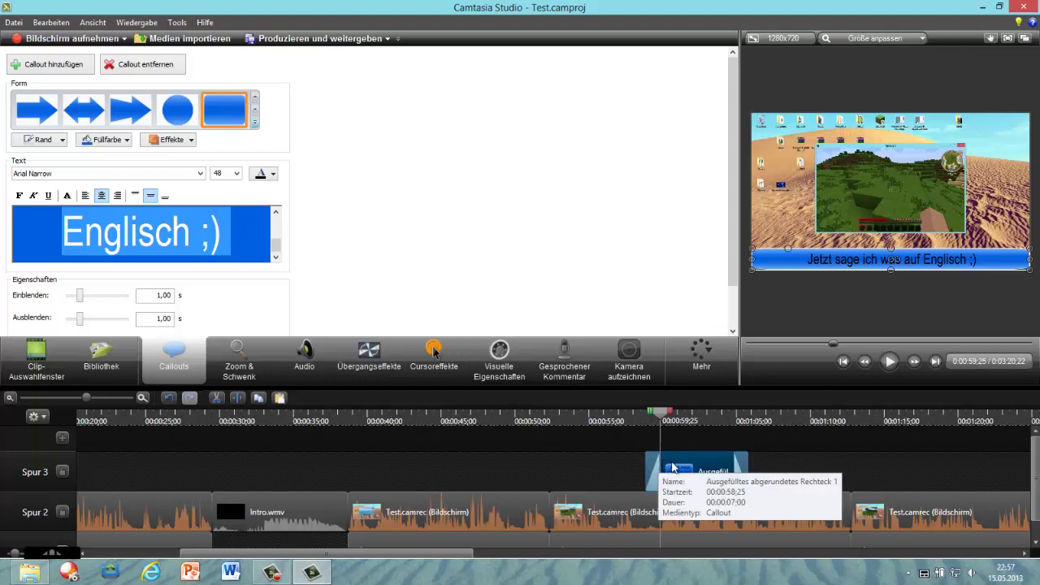
- Time the callout to run from 0:59;25 to the end of the clip beneath it, and play its beginning
left_click_drag(672, 467, 685, 468)
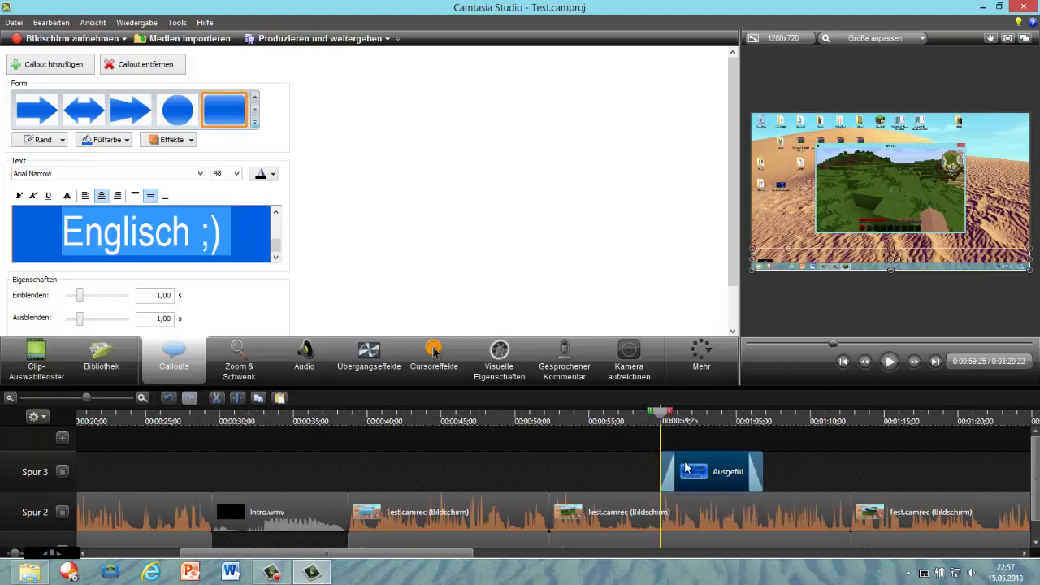
left_click_drag(762, 461, 848, 465)
left_click_drag(660, 417, 650, 416)
left_click(894, 368)
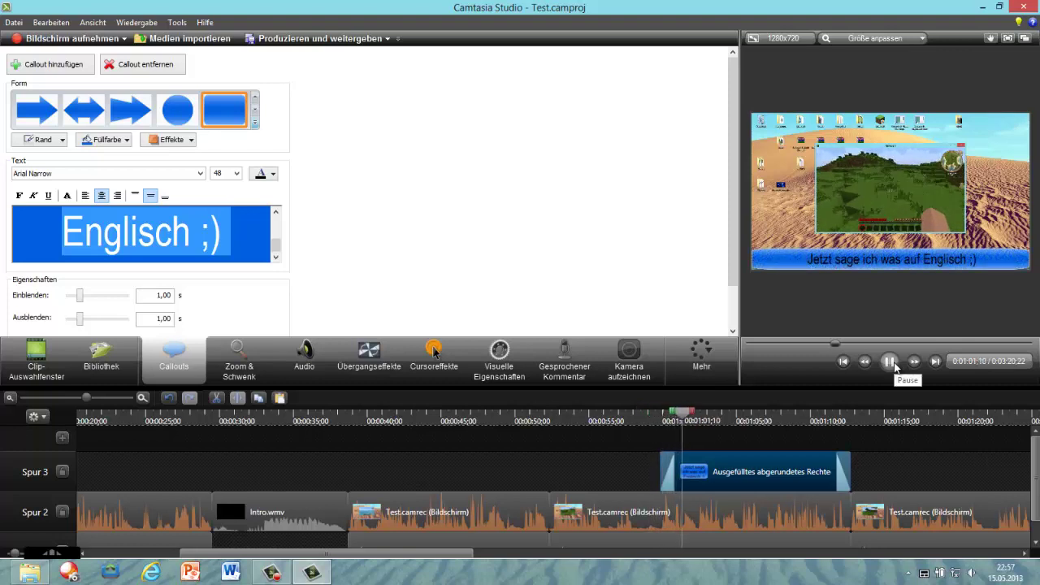
left_click(890, 362)
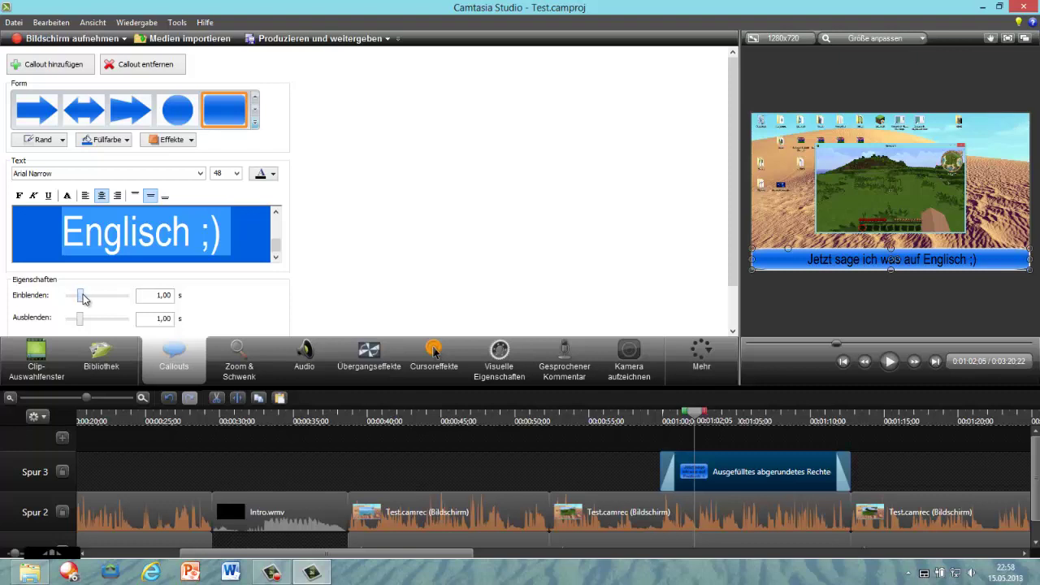
- Set the callout's fade-in to 4,77 s and fade-out to 0,00 s, and realign it with the clip beneath
left_click_drag(82, 299, 66, 321)
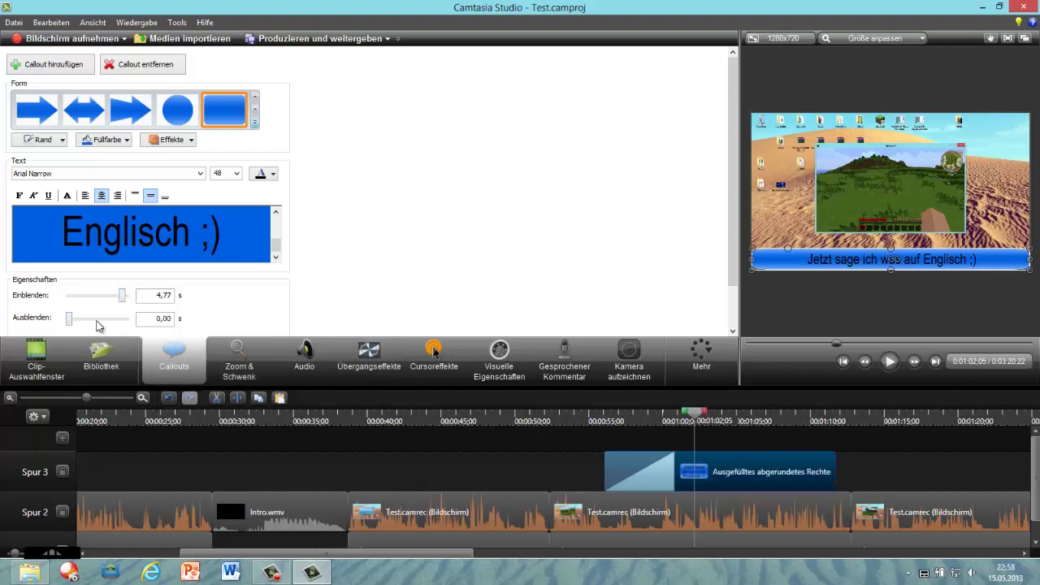
left_click_drag(728, 463, 742, 464)
left_click_drag(619, 459, 656, 459)
- Play the timeline from just before the callout through its fade-in and on to about 1:28
left_click_drag(695, 420, 646, 420)
left_click(896, 363)
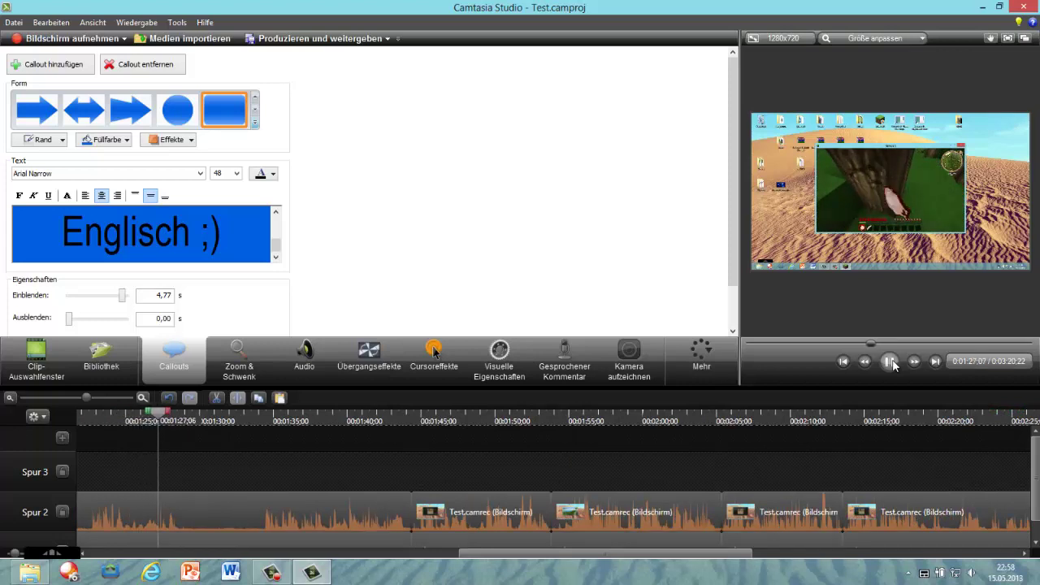
left_click(891, 362)
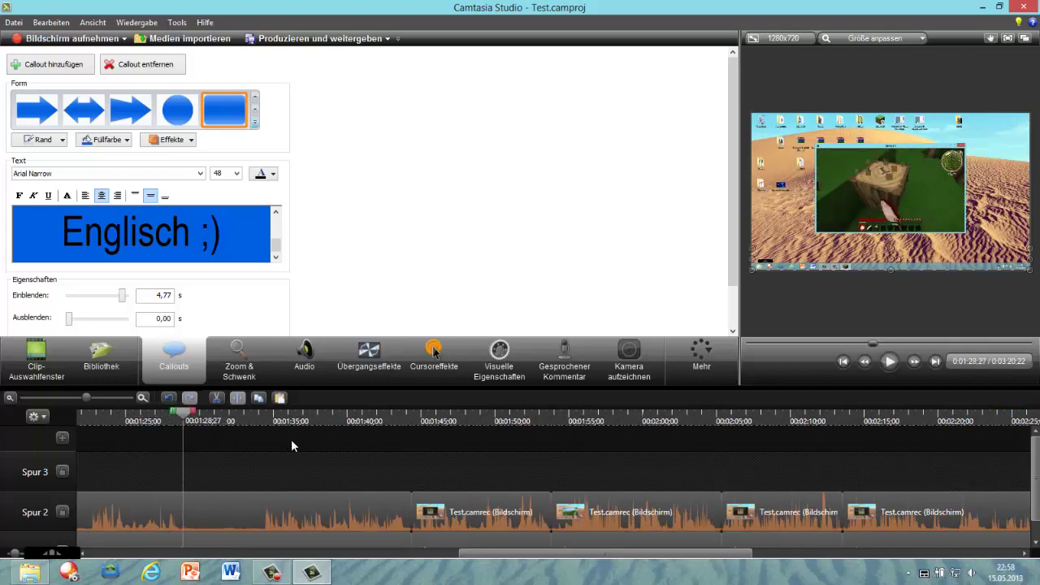
- Place the playhead at 1:28;20 and expand the Musik - Blues Country folder in the library
left_click_drag(188, 418, 183, 417)
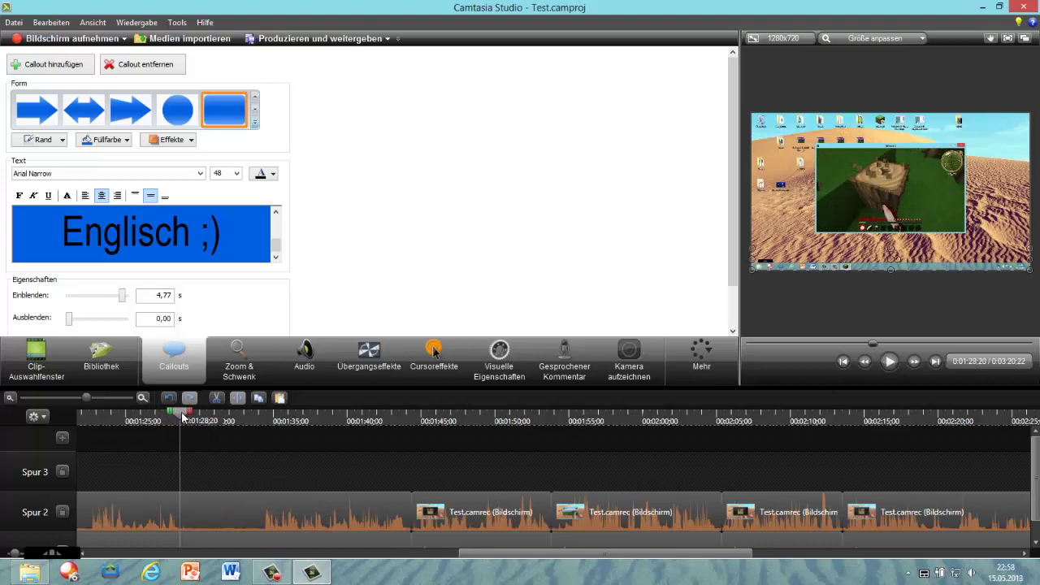
left_click(47, 378)
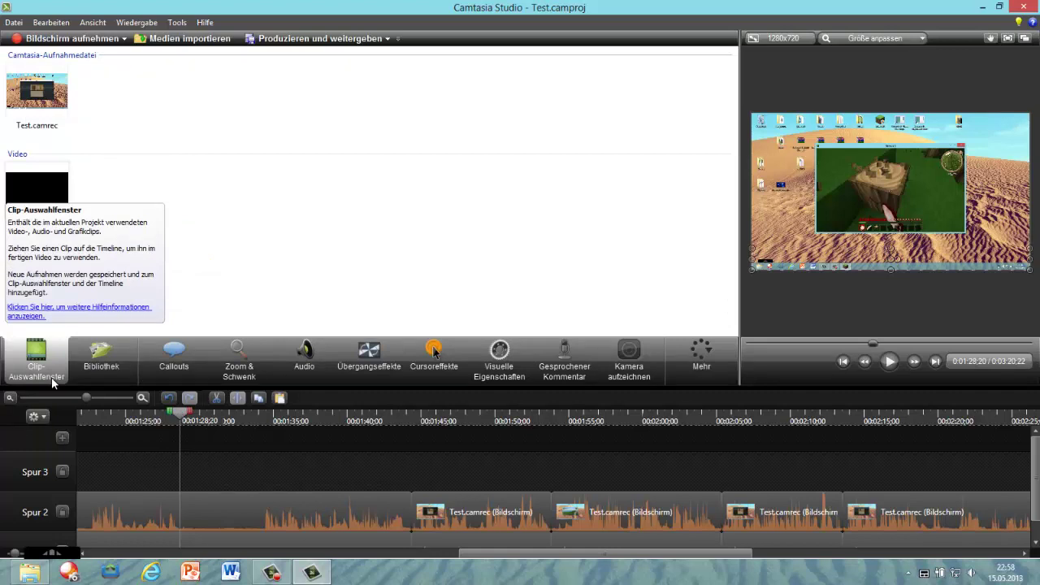
left_click(88, 376)
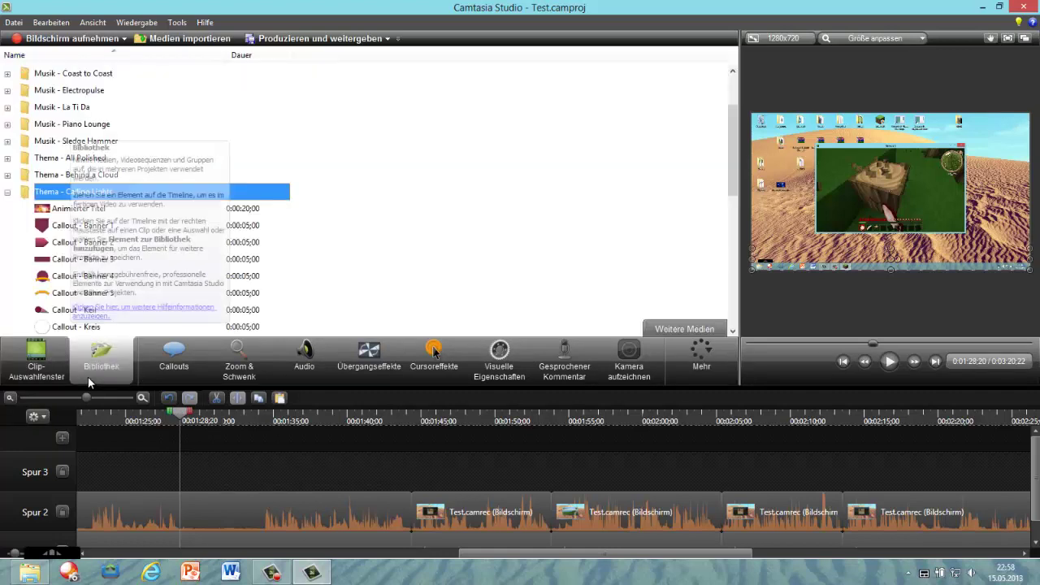
left_click(7, 206)
scroll(155, 144, "up", 4)
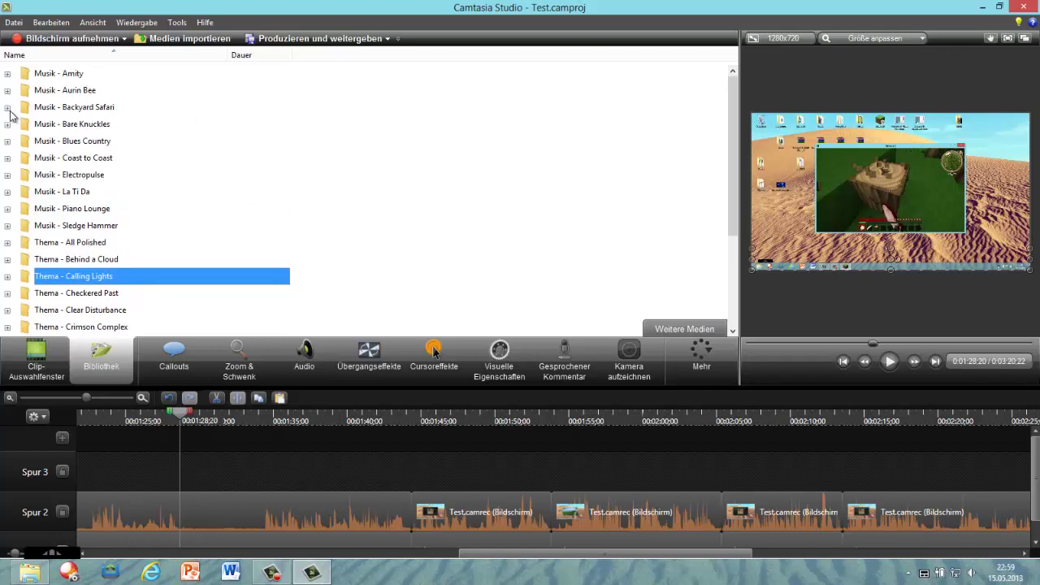
left_click(7, 141)
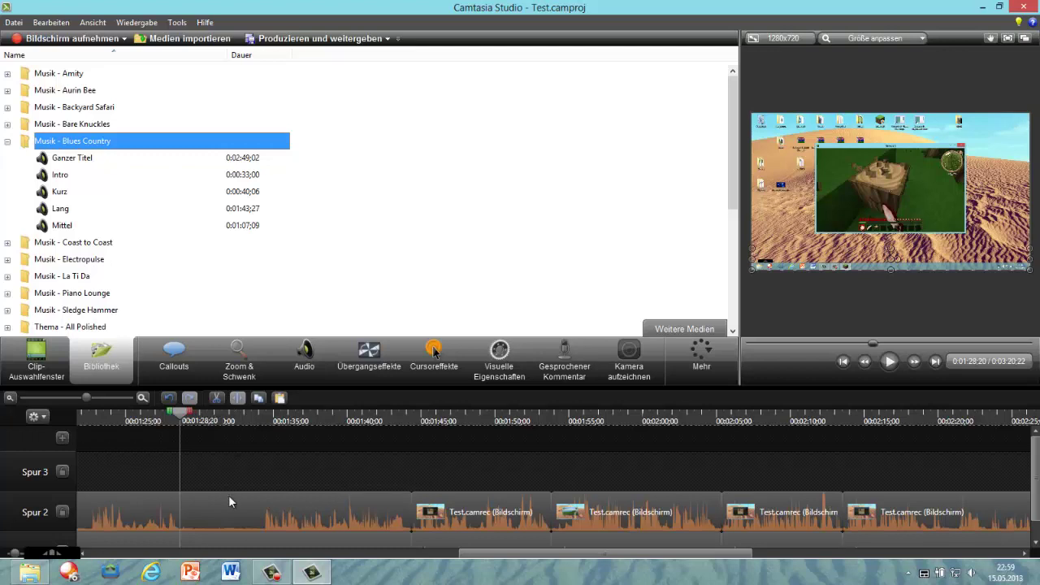
- Split the screen clip on Spur 2 and its system audio clip on Spur 1 at 1:28;20
left_click(228, 495)
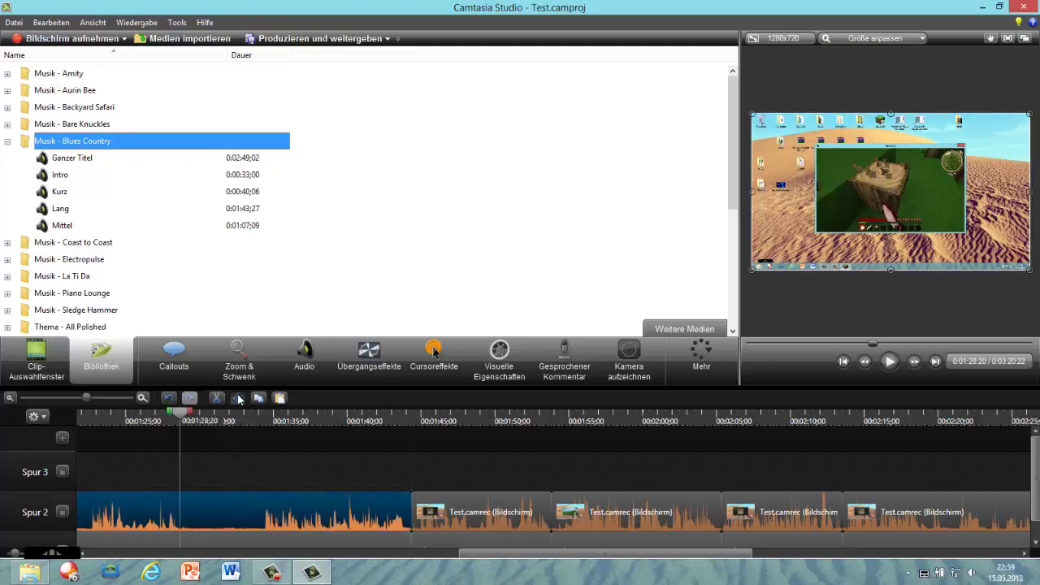
left_click(238, 398)
left_click(197, 532)
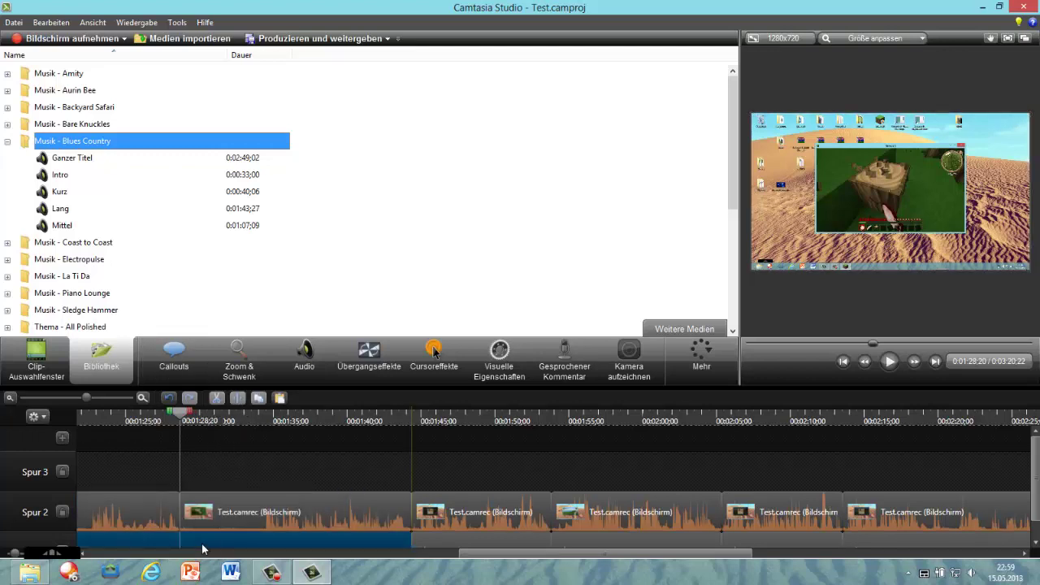
left_click(238, 398)
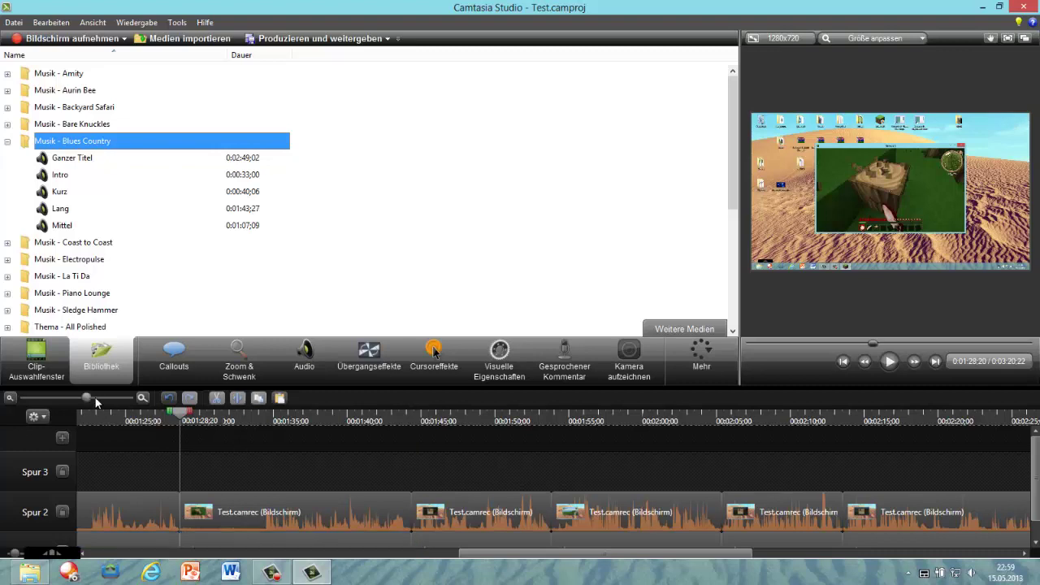
- Insert the Blues Country music Kurz on Spur 2 at the 1:28;20 split, with all later clips moved to follow it directly
left_click_drag(95, 397, 21, 398)
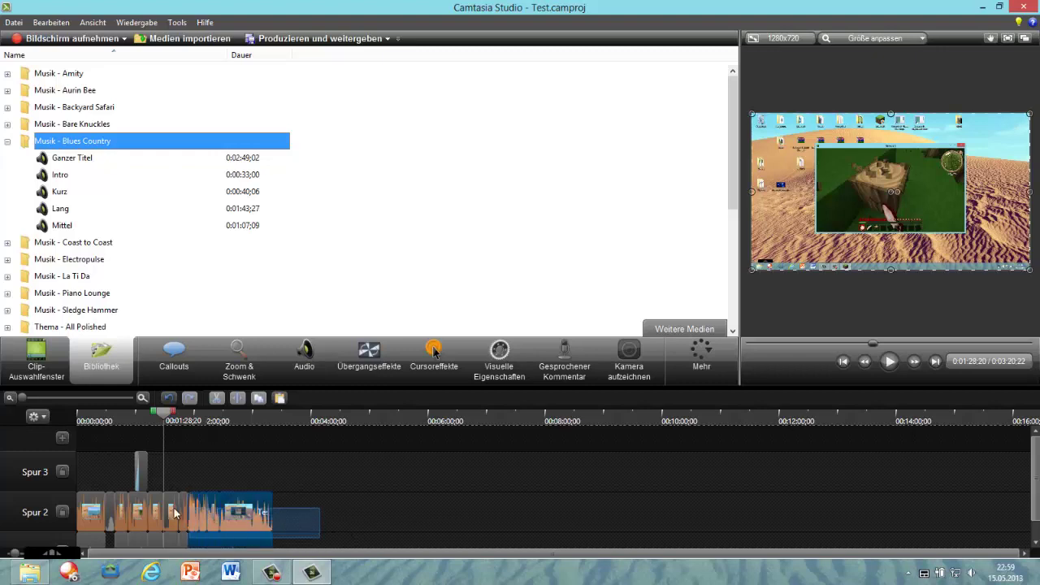
left_click_drag(174, 508, 619, 526)
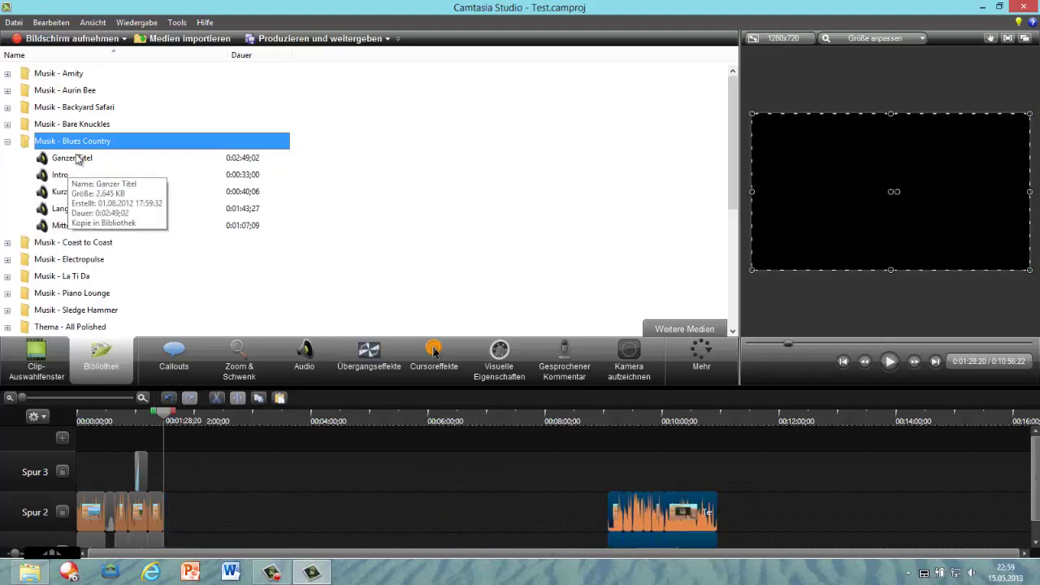
left_click(62, 191)
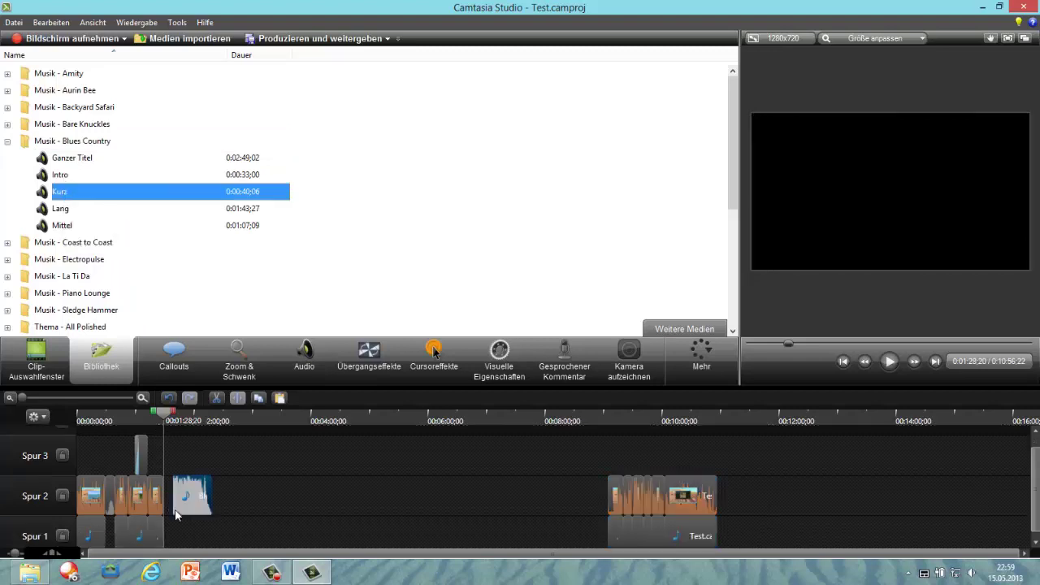
left_click_drag(803, 541, 136, 494)
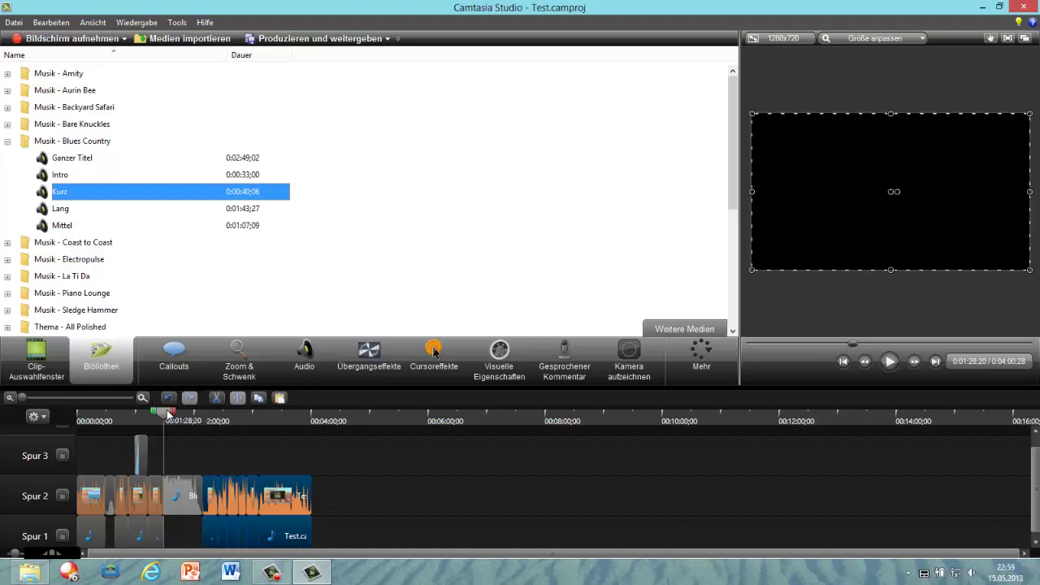
- Move the Blues Country - Kurz.mp3 clip from Spur 2 down to the same gap on Spur 1
left_click_drag(23, 398, 87, 397)
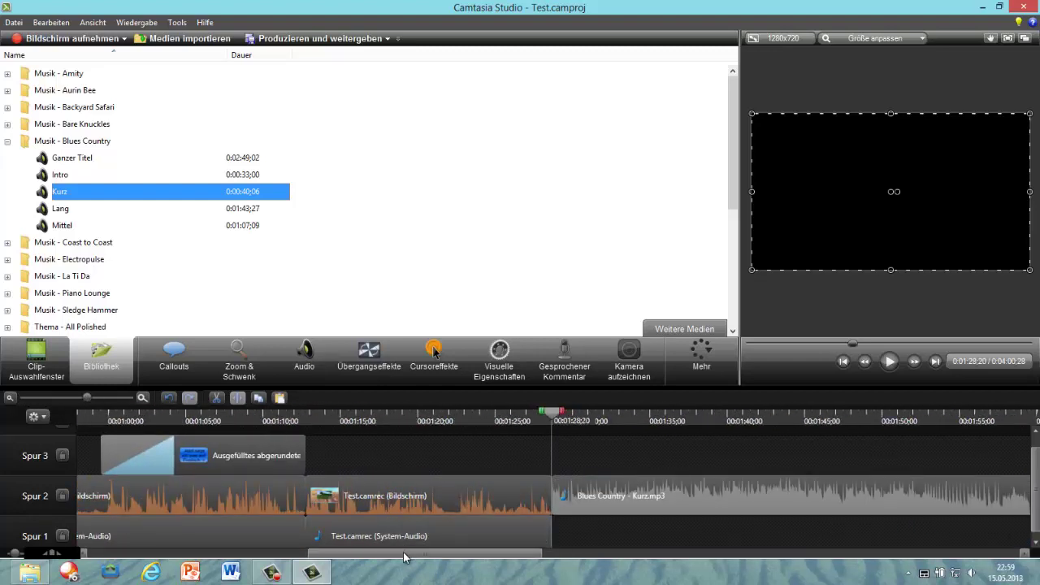
left_click_drag(403, 552, 482, 559)
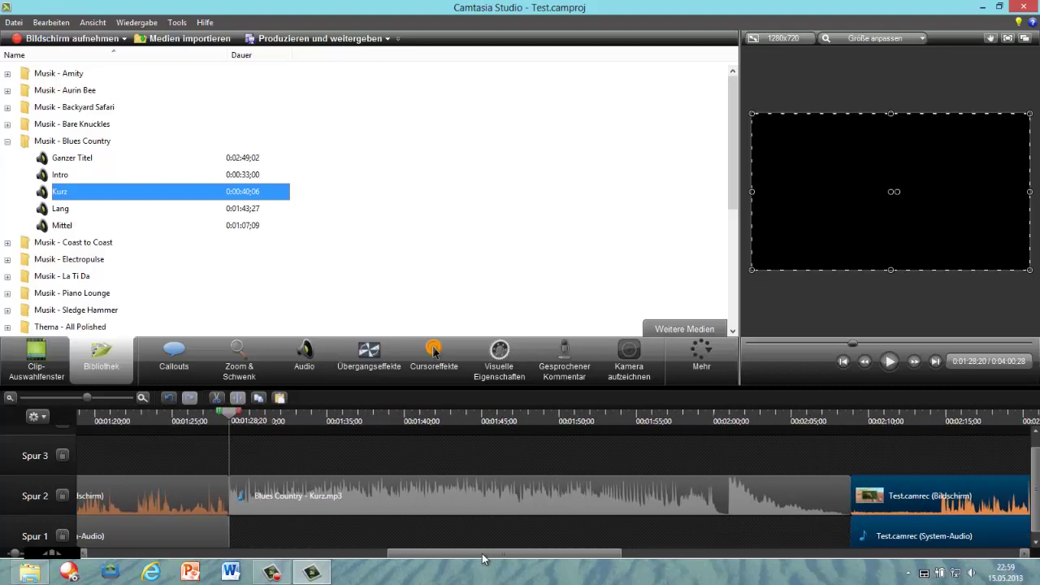
left_click(489, 494)
left_click_drag(489, 511, 491, 534)
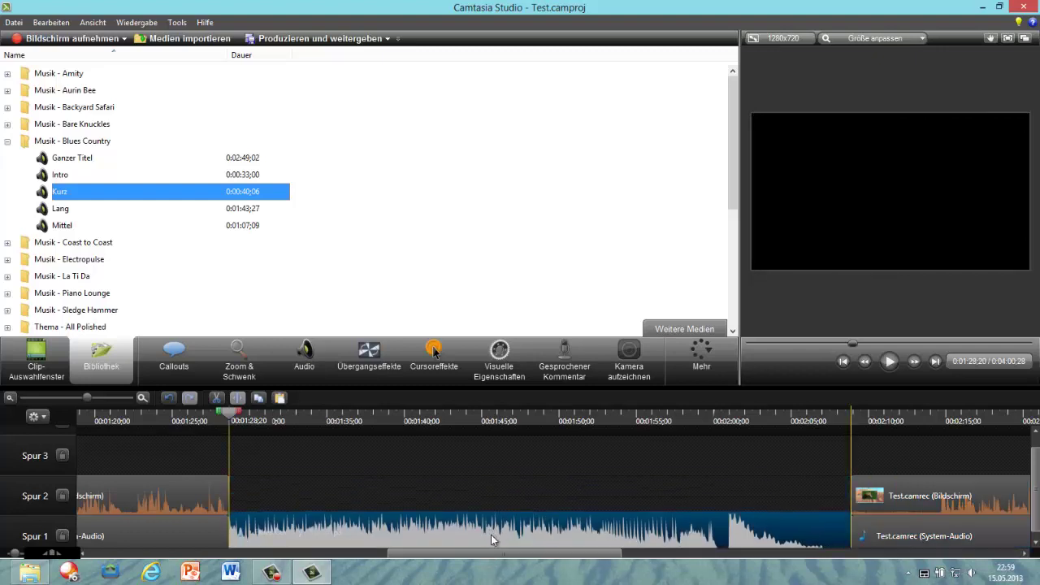
scroll(555, 471, "down", 1)
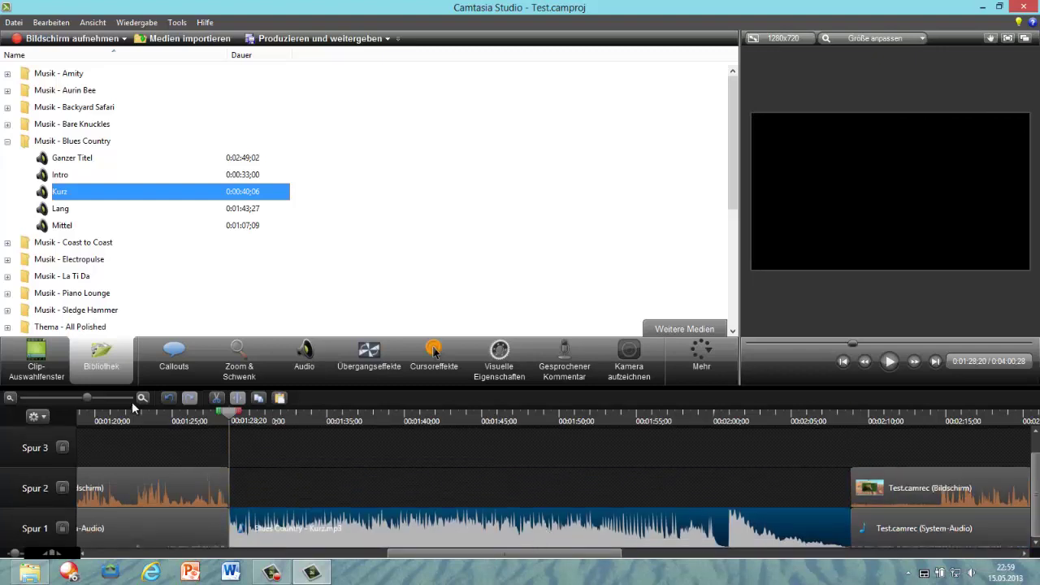
- Move all Spur 2 screen clips behind the gap back to 1:28;20, so they play over the Blues Country music
left_click_drag(84, 399, 69, 399)
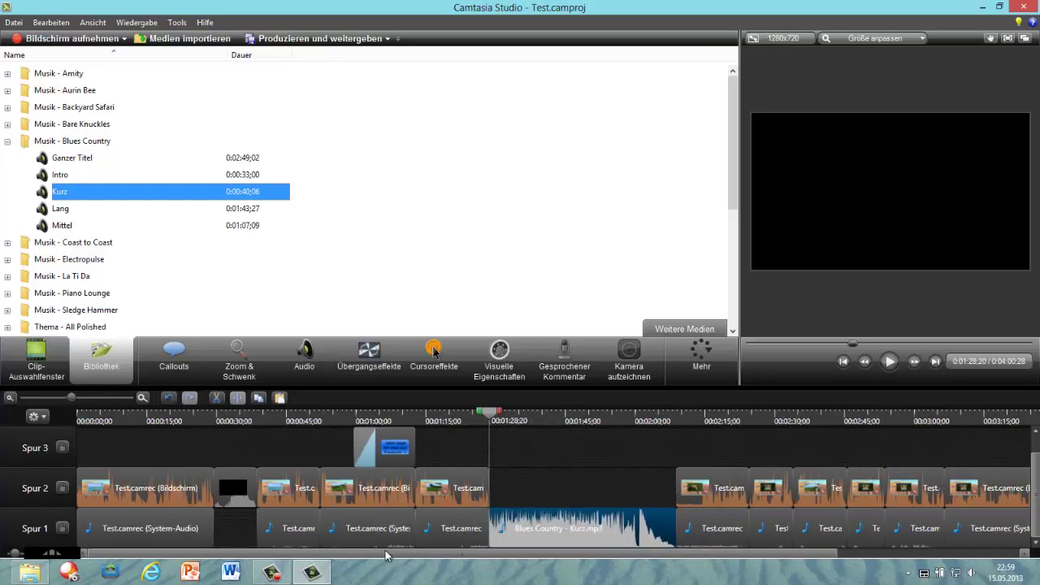
left_click_drag(395, 556, 434, 557)
left_click(658, 530)
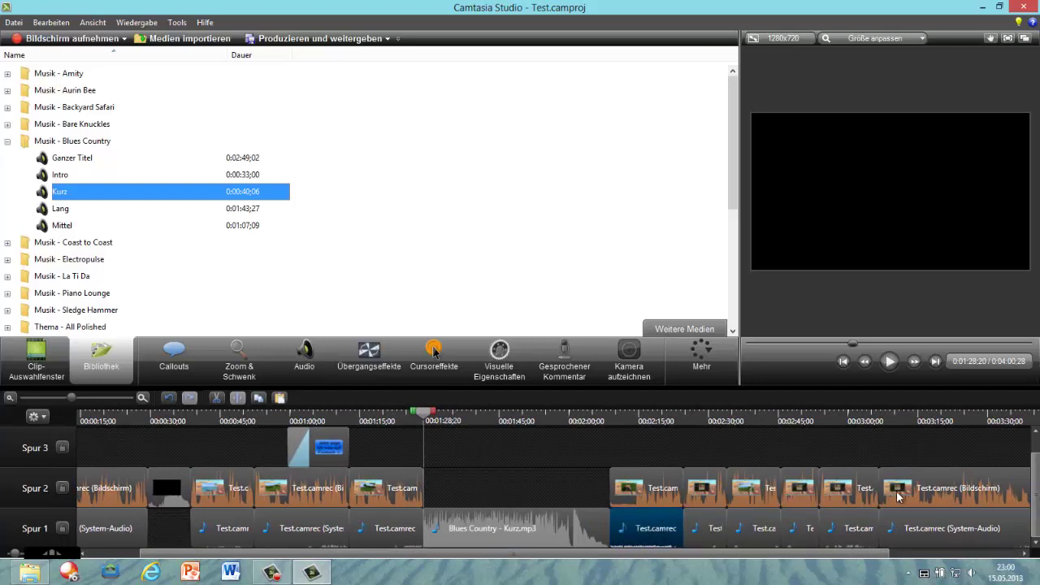
left_click_drag(72, 397, 43, 398)
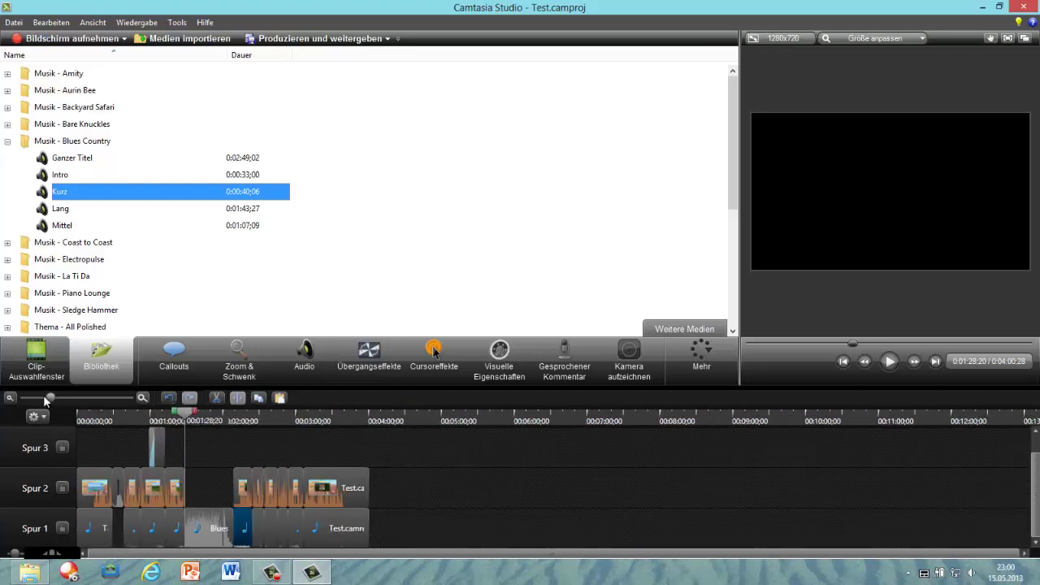
left_click(284, 490)
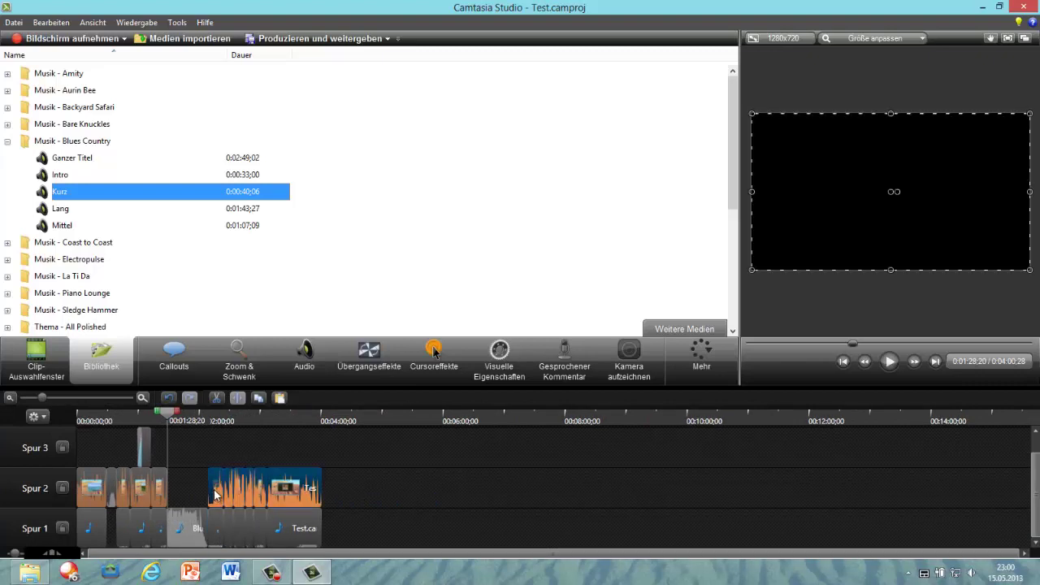
left_click_drag(216, 495, 162, 490)
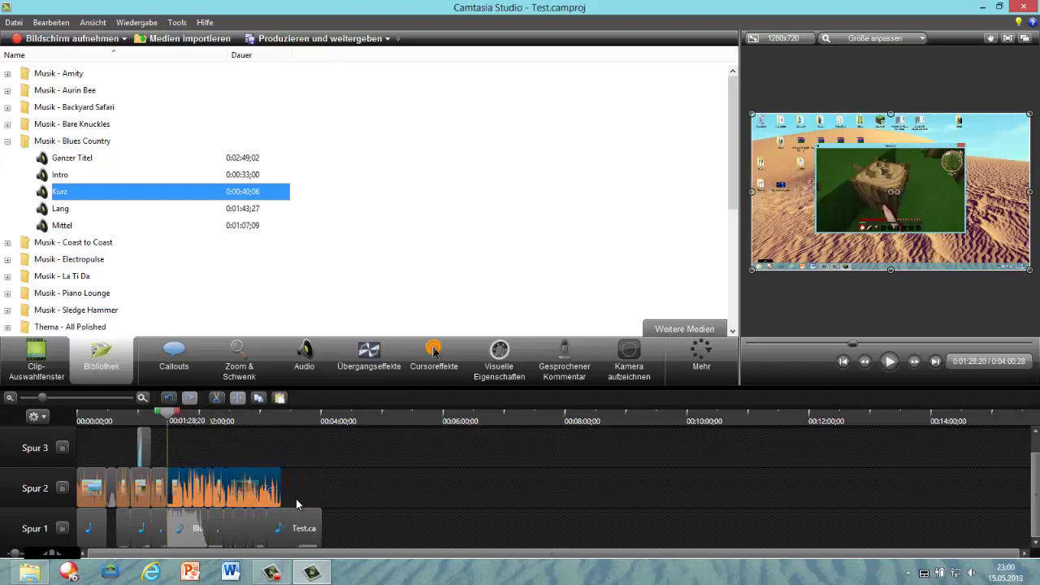
- Split the Blues Country - Kurz.mp3 clip on Spur 1 at 1:33;19 and delete the part after the split
left_click(197, 534)
left_click(53, 397)
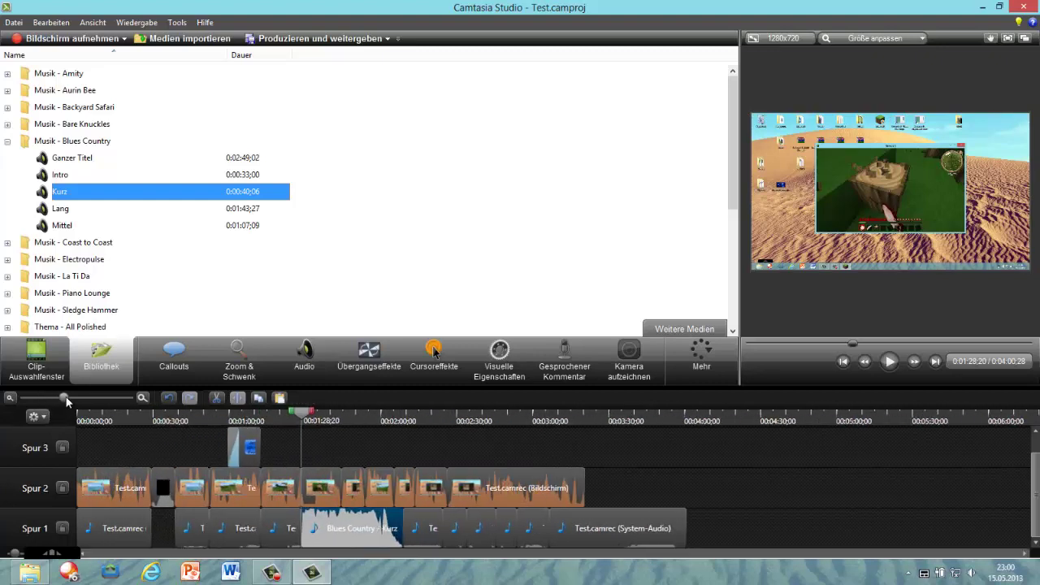
left_click_drag(381, 415, 398, 416)
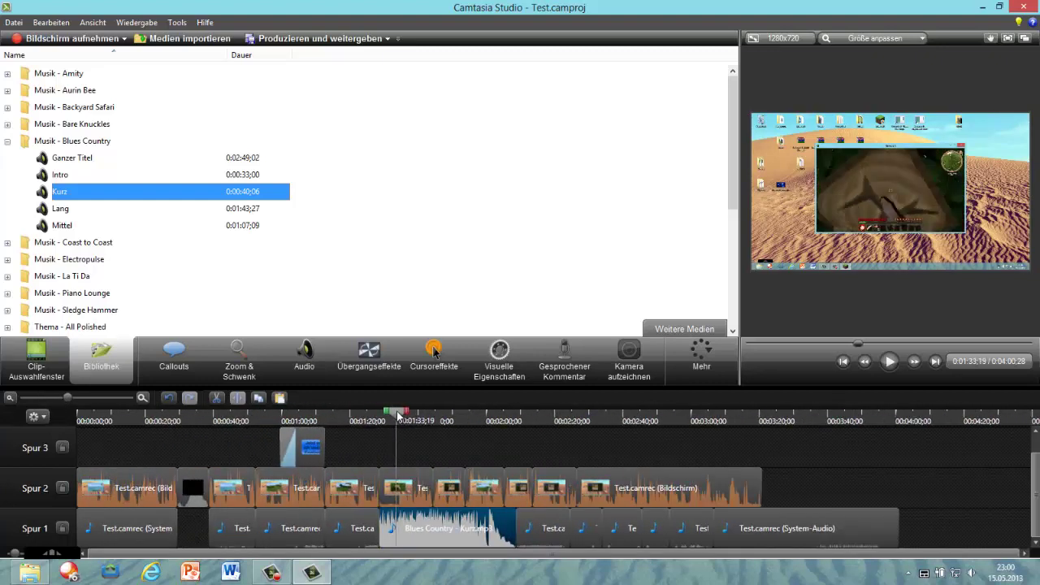
left_click(237, 397)
left_click(422, 528)
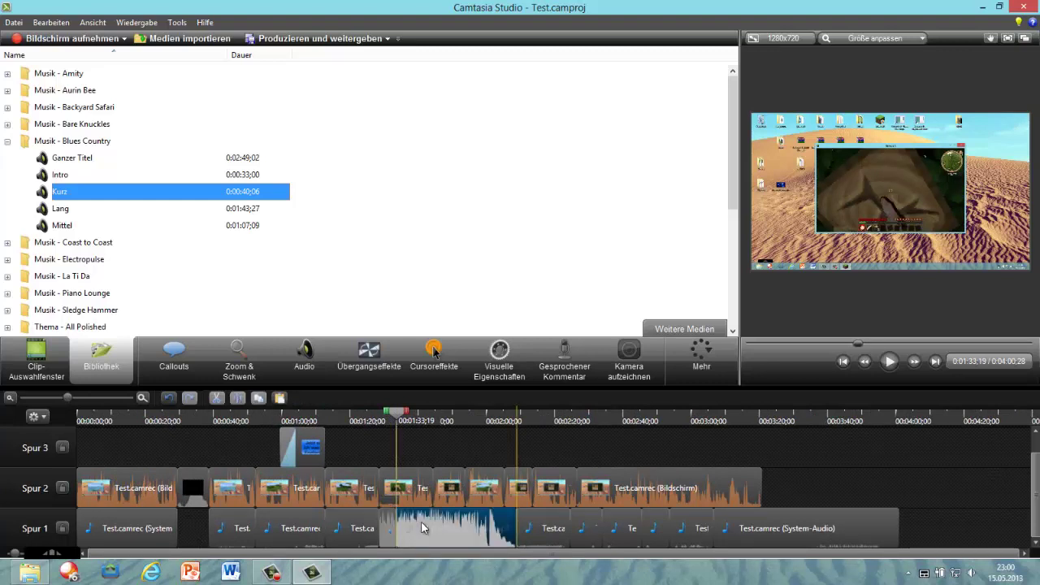
key("Delete")
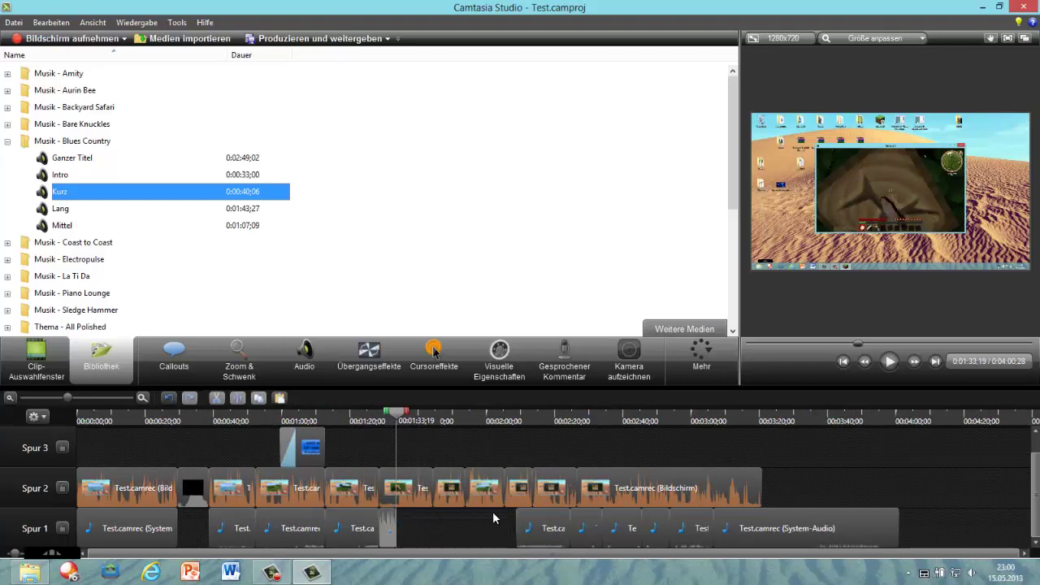
- Close the Spur 1 gap after the music and remove the system audio between 1:33;19 and 1:39;22, with later clips moved up
left_click_drag(919, 528, 395, 531)
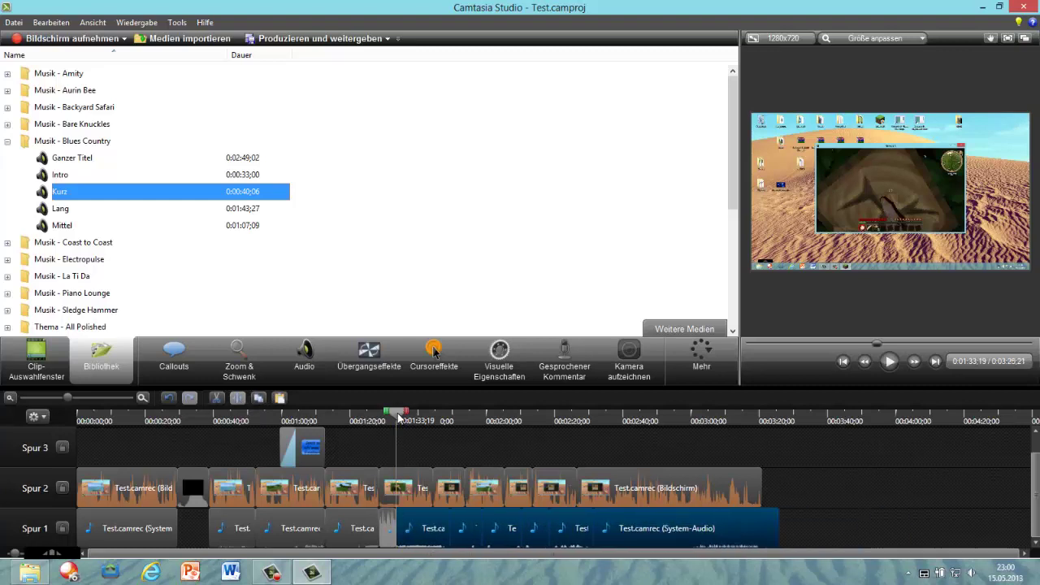
left_click_drag(398, 418, 418, 420)
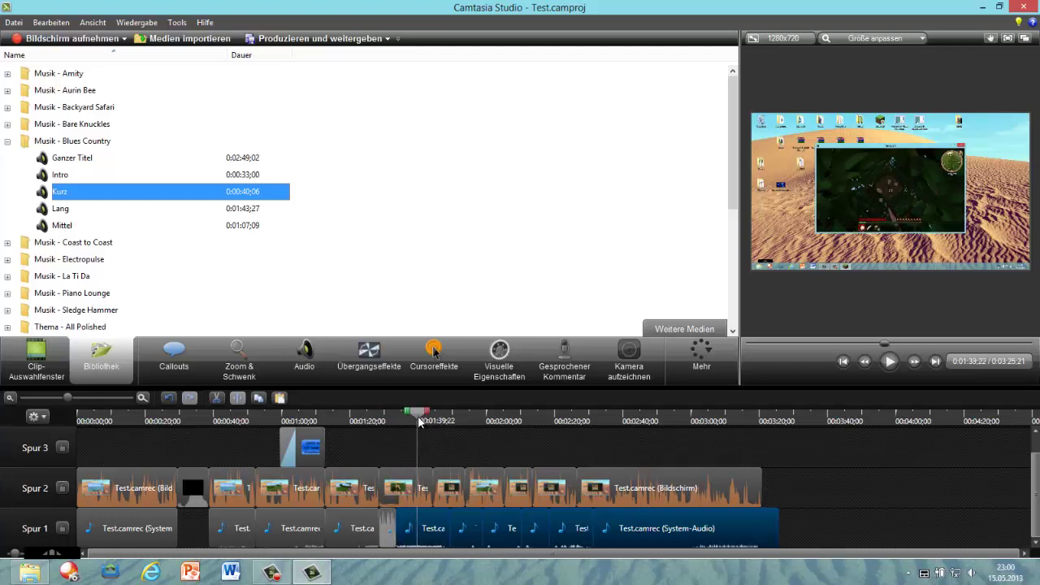
left_click(238, 398)
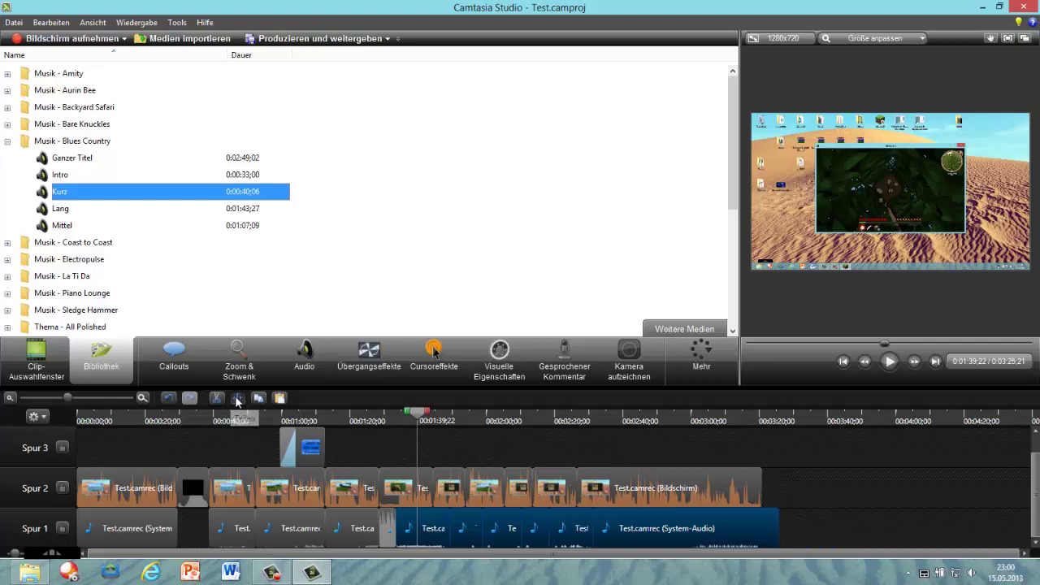
left_click(409, 529)
left_click_drag(773, 517, 402, 528)
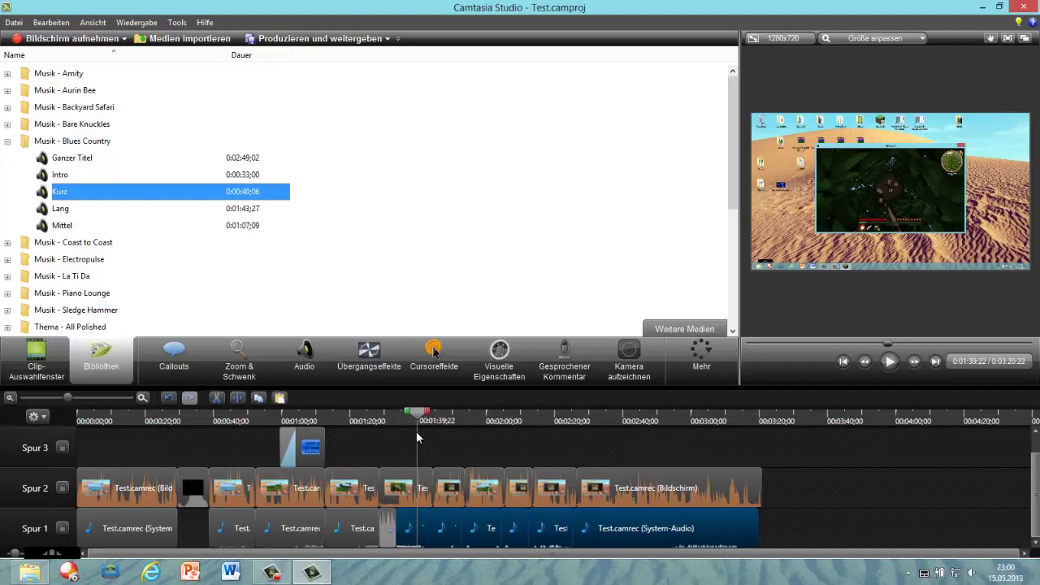
- Add a Zoom & Schwenk animation at 1:51;12 that zooms in to 1048 % on the small figure in the game window
left_click_drag(416, 419, 370, 416)
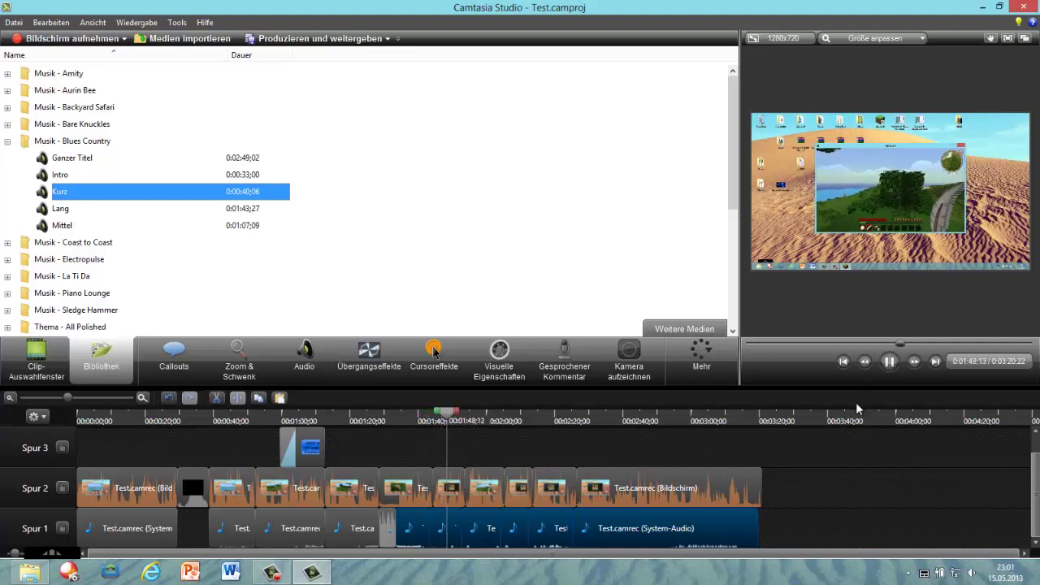
left_click(892, 362)
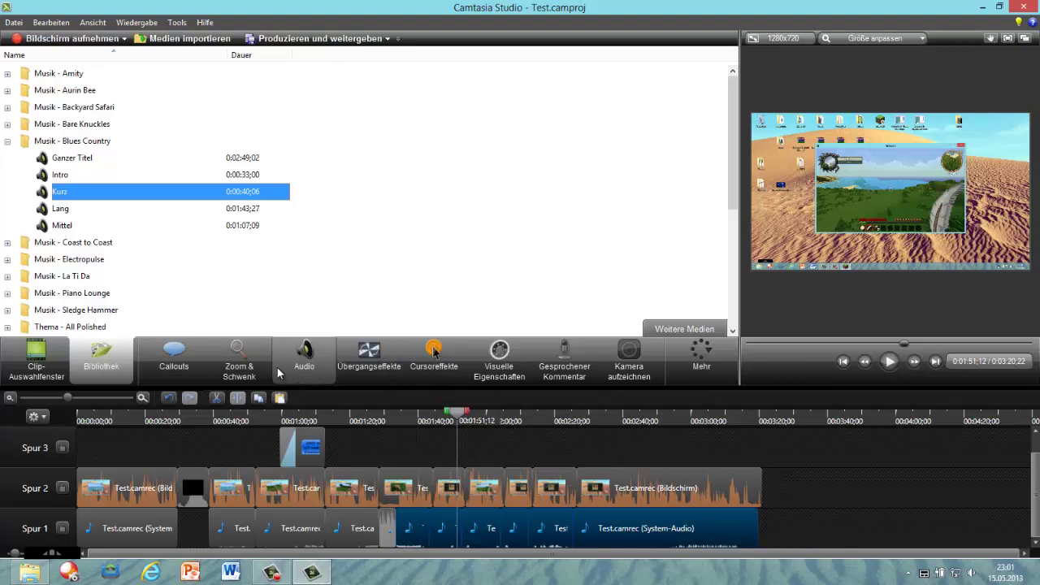
left_click(246, 372)
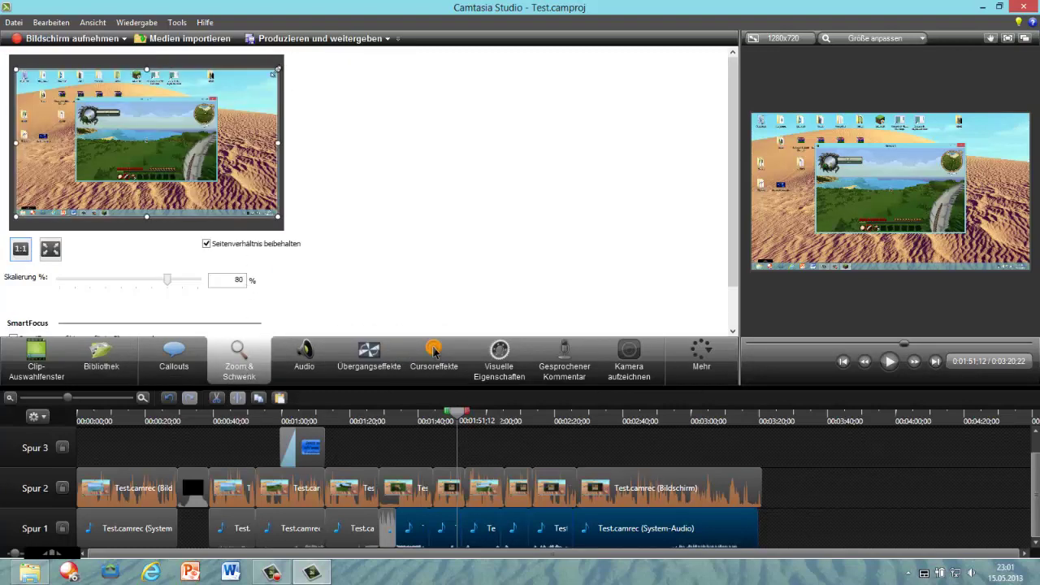
mouse_move(278, 69)
left_mouse_down()
mouse_move(72, 185)
mouse_move(86, 195)
mouse_move(145, 168)
mouse_move(163, 150)
mouse_move(130, 131)
mouse_move(155, 146)
mouse_move(150, 140)
left_mouse_up()
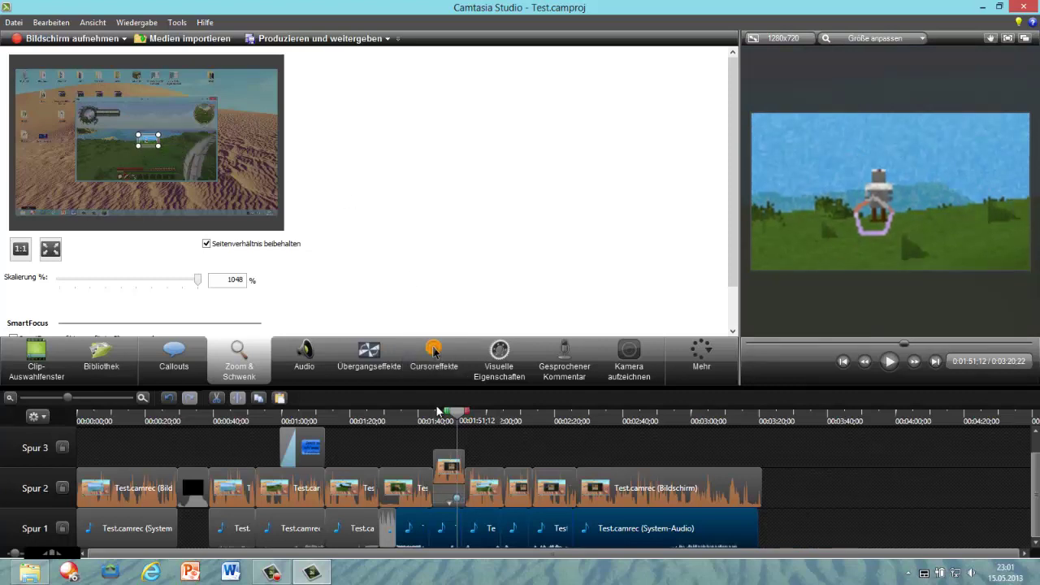
- Play back the clip from 1:49;03 to check the zoom-in
left_click_drag(460, 417, 449, 418)
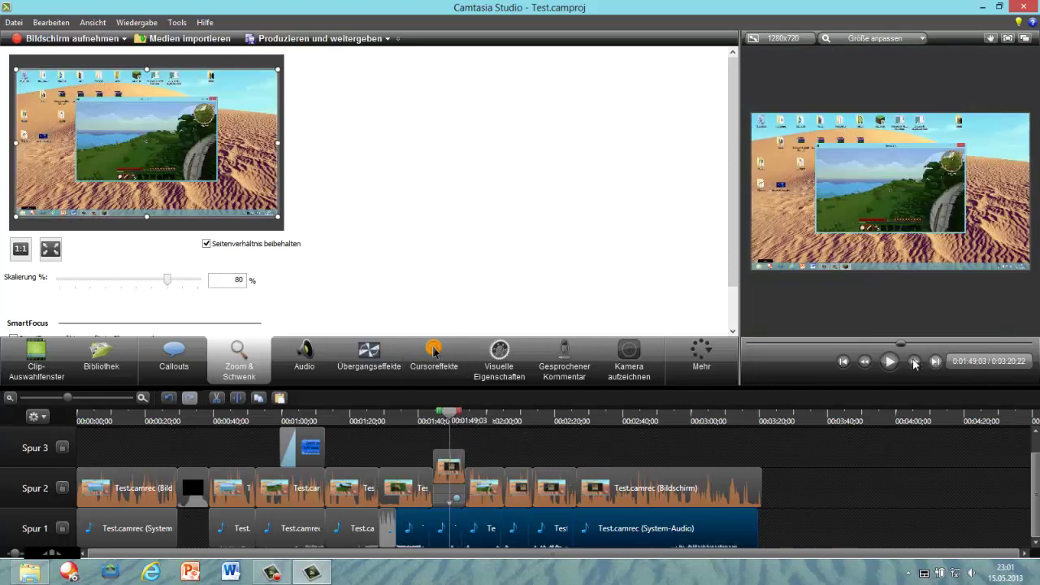
left_click(890, 361)
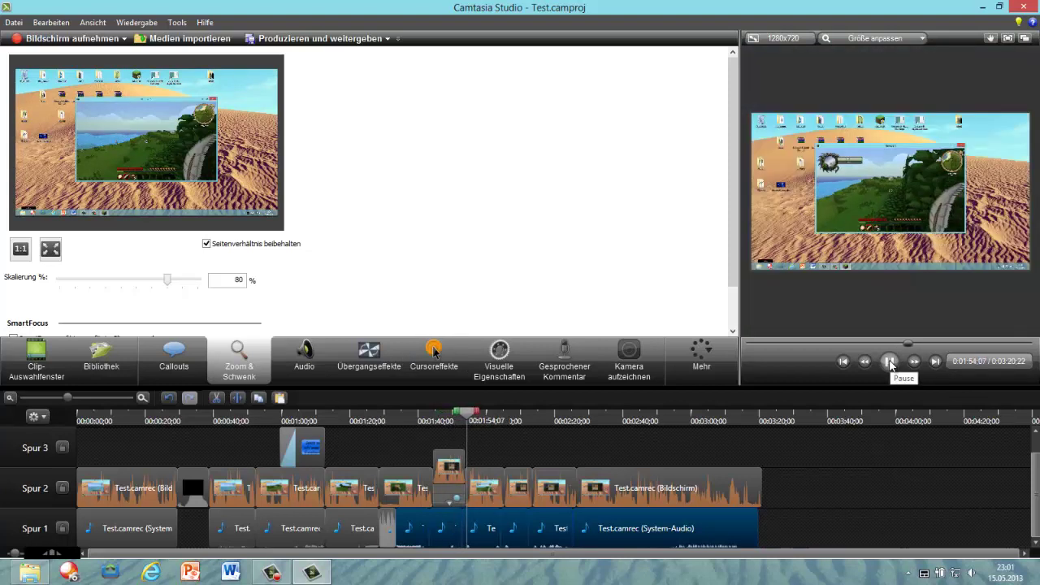
left_click(890, 361)
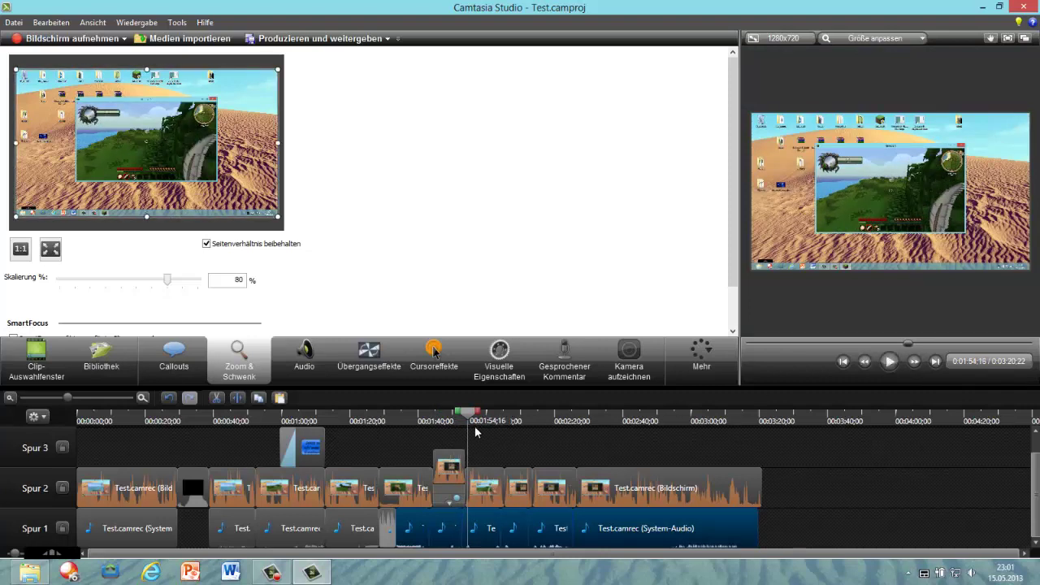
- Zoom back out to the full 80 % view at 1:53;23 and shift that animation's end to the end of the clip
left_click_drag(468, 416, 466, 415)
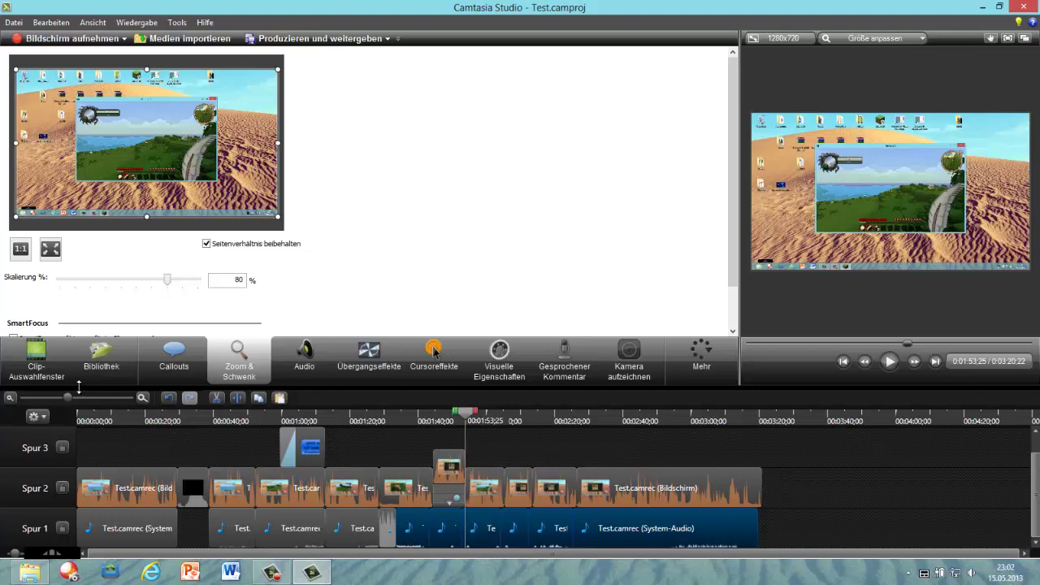
left_click_drag(68, 398, 131, 397)
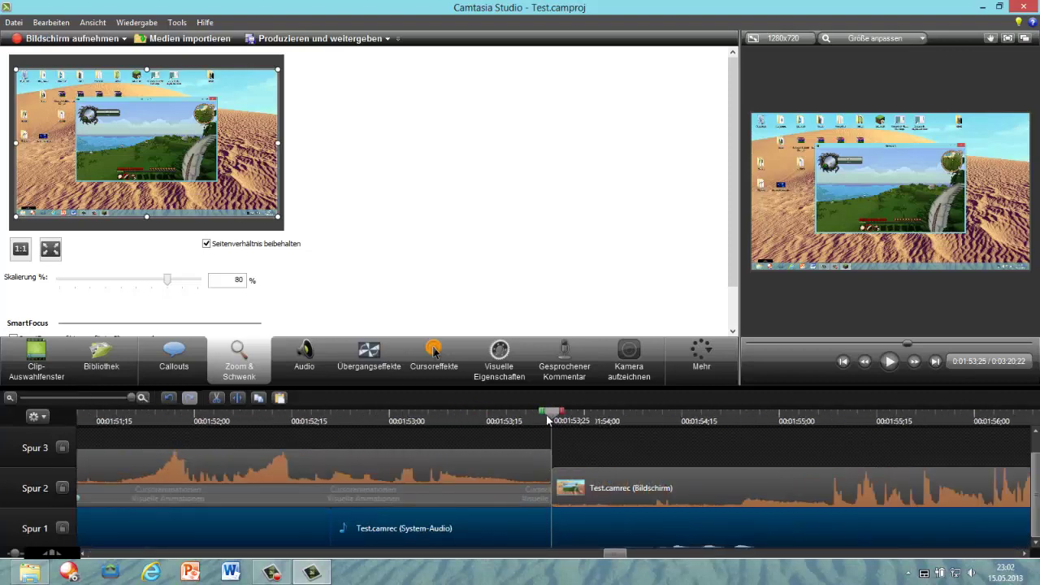
left_click(542, 417)
left_click(537, 420)
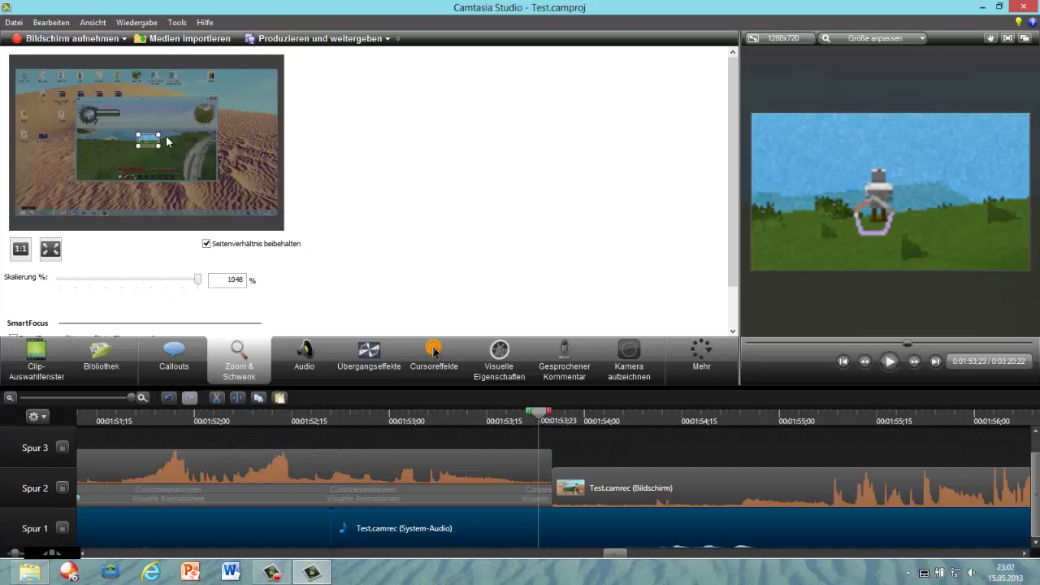
left_click_drag(159, 134, 251, 98)
left_click_drag(140, 147, 14, 216)
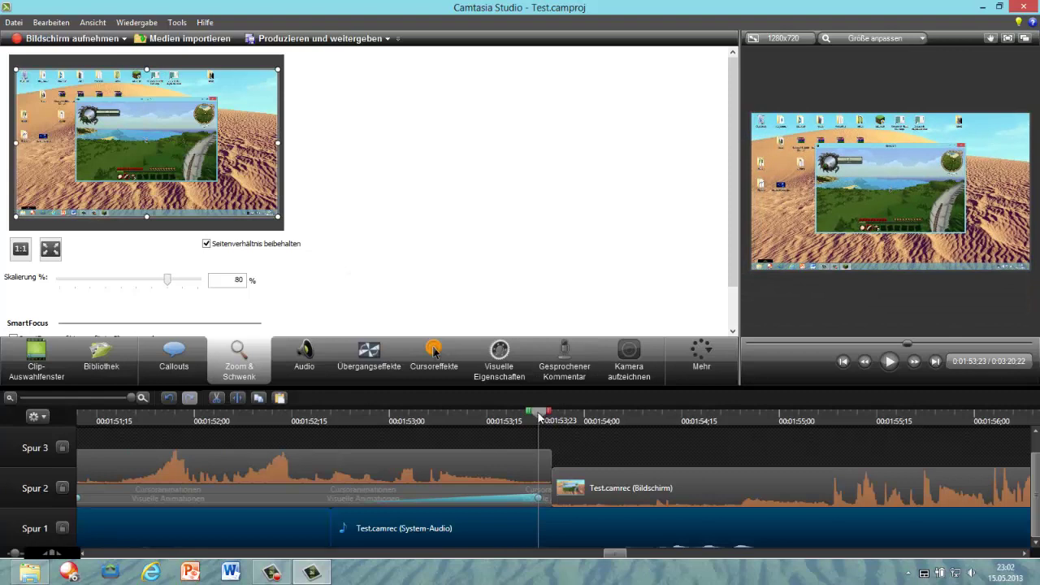
left_click_drag(539, 413, 505, 415)
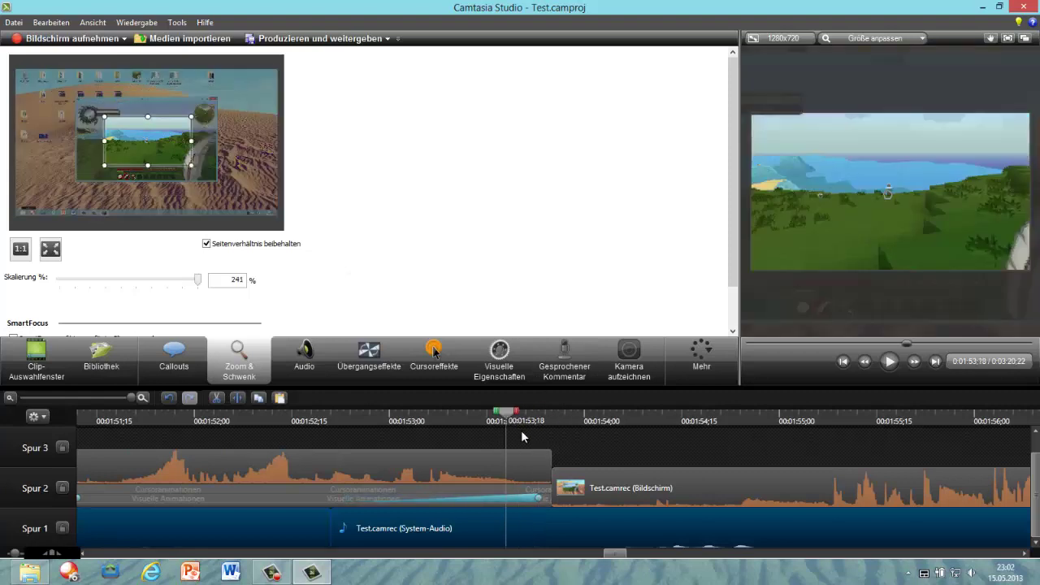
left_click_drag(539, 501, 556, 501)
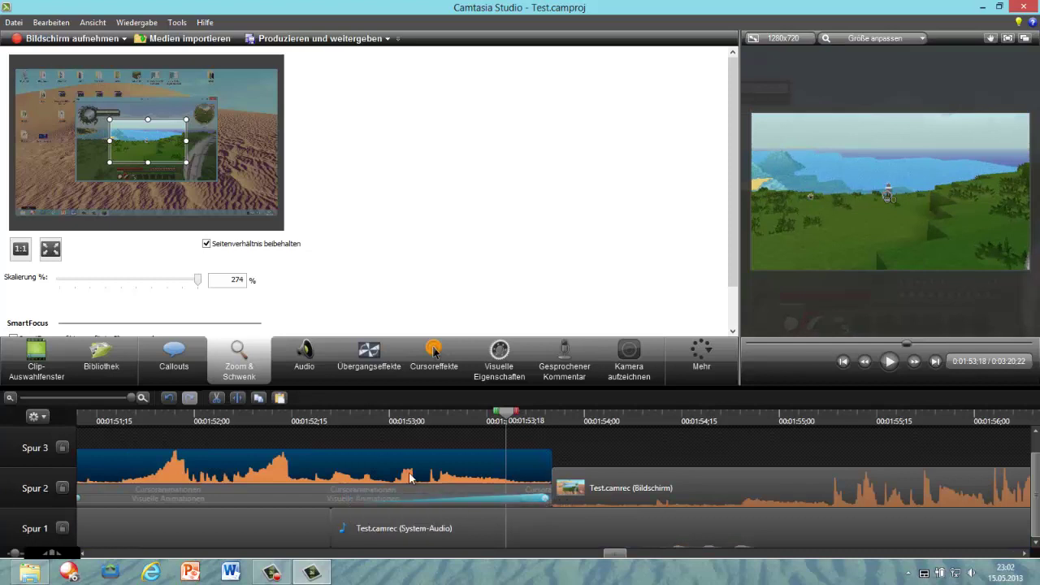
- Play back the zoomed clip from its start at 1:44;11 to check both zoom animations
left_click_drag(121, 398, 89, 398)
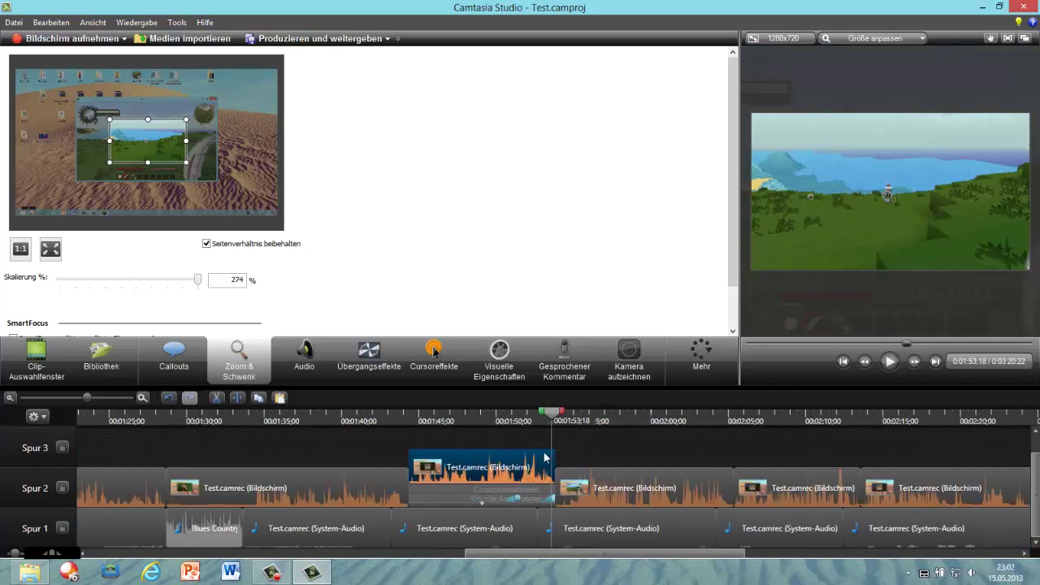
left_click_drag(556, 417, 410, 417)
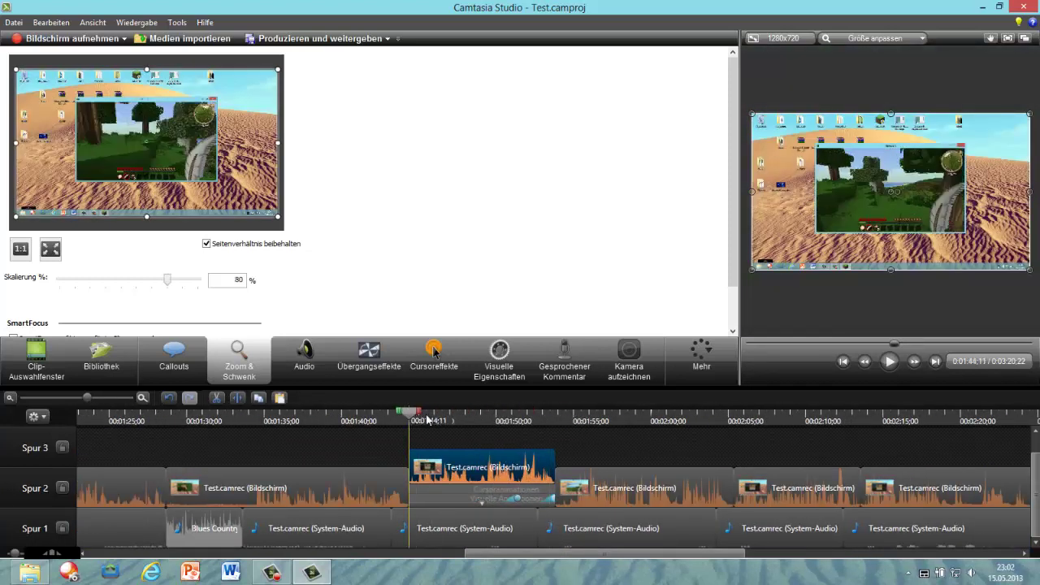
left_click(898, 363)
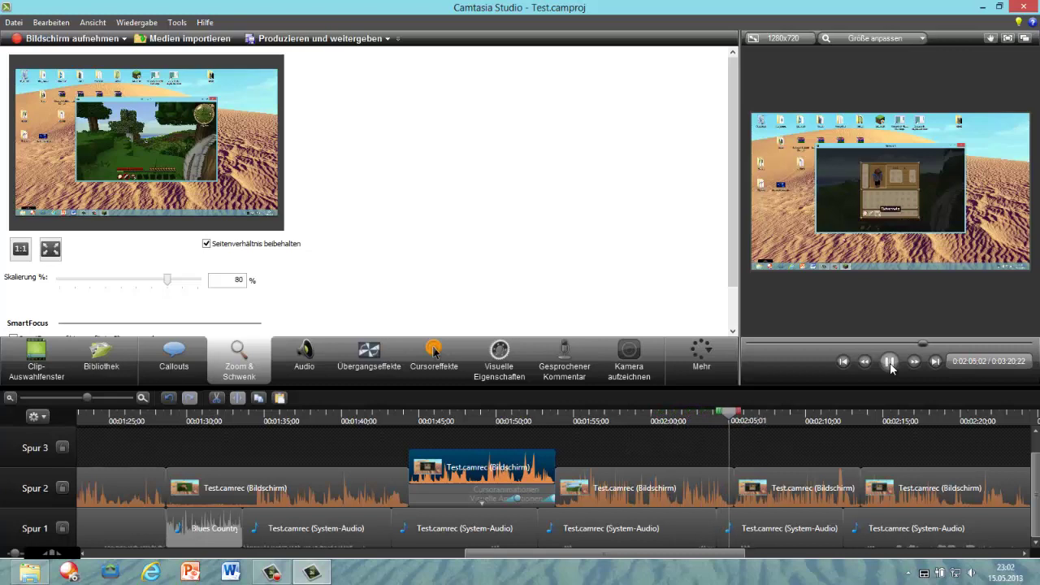
left_click(890, 362)
- Set the cursor size to 5,00 and the highlight effect to Markieren for the Spur 2 clip directly after the zoomed one
left_click(661, 483)
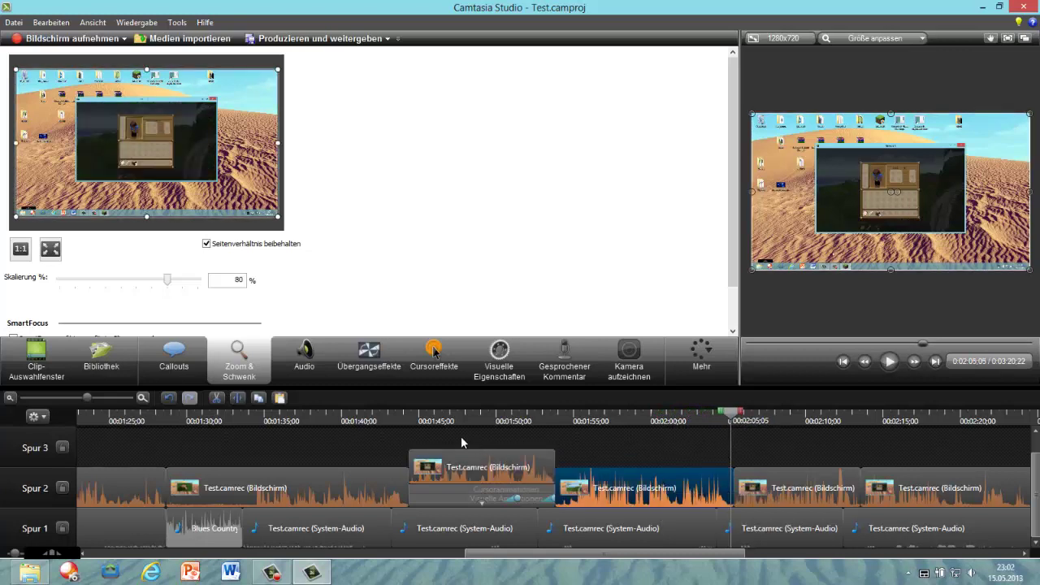
left_click(439, 358)
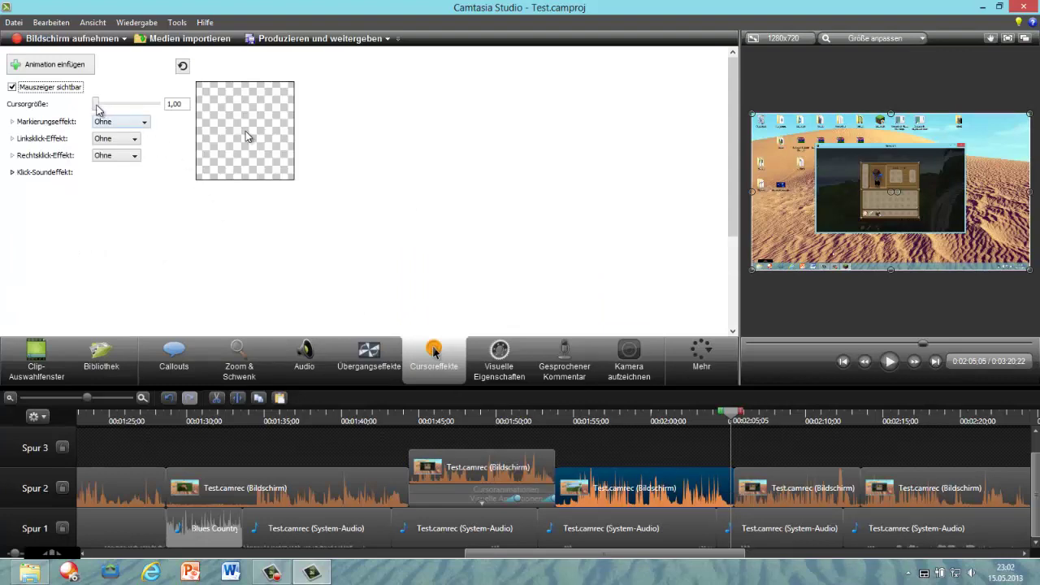
left_click_drag(96, 104, 186, 119)
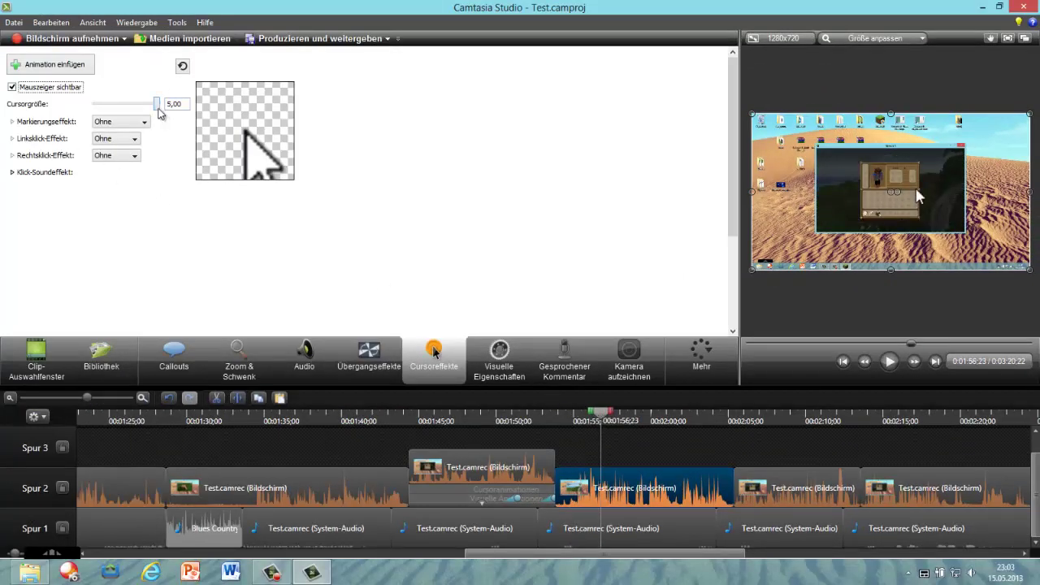
left_click_drag(158, 105, 84, 118)
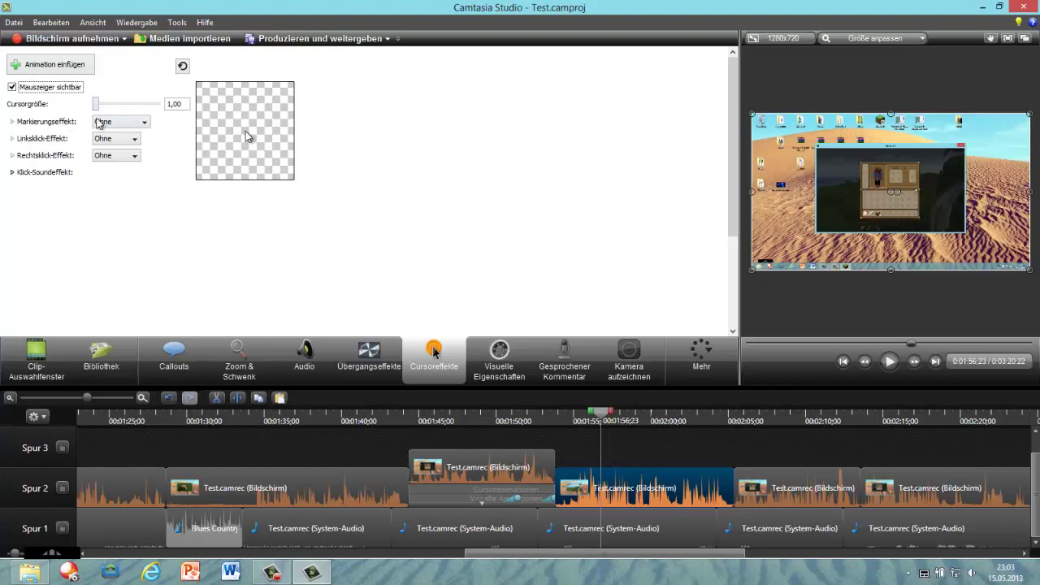
left_click_drag(96, 104, 197, 104)
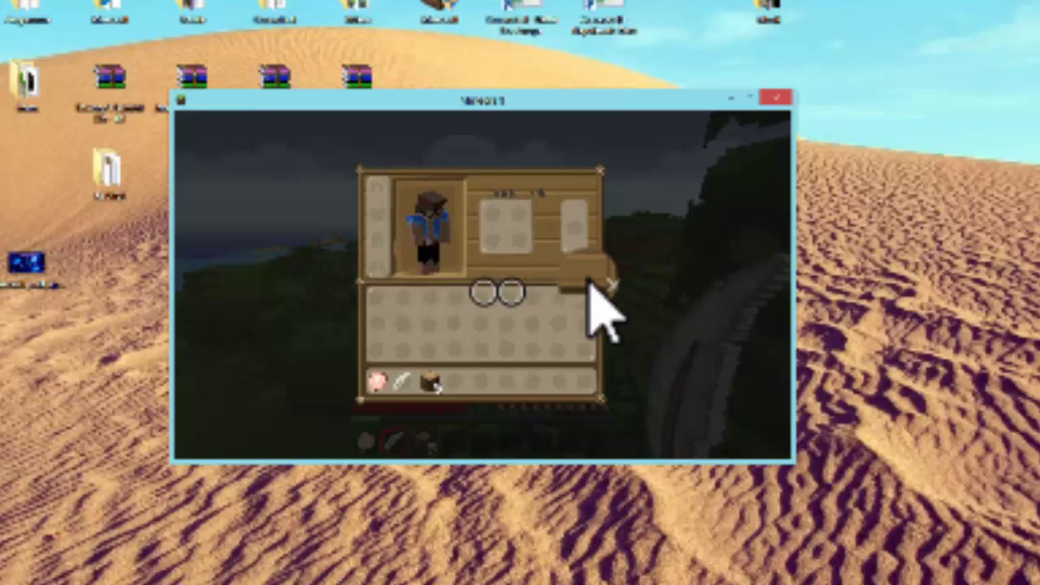
left_click(590, 284)
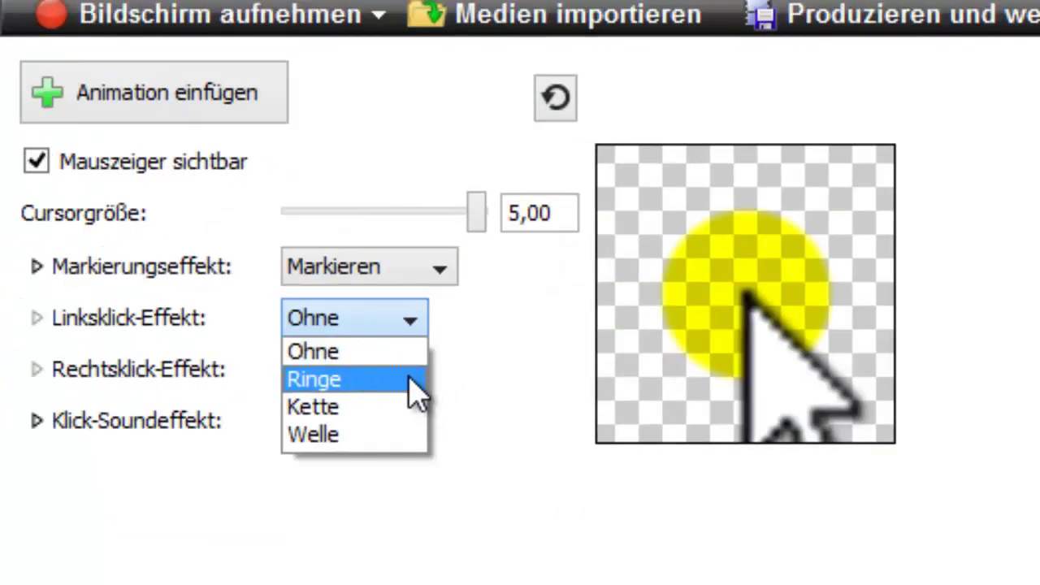
- Try the Kette and Welle left-click effects, settle on Ringe, and set the right-click effect to Welle
left_click(411, 378)
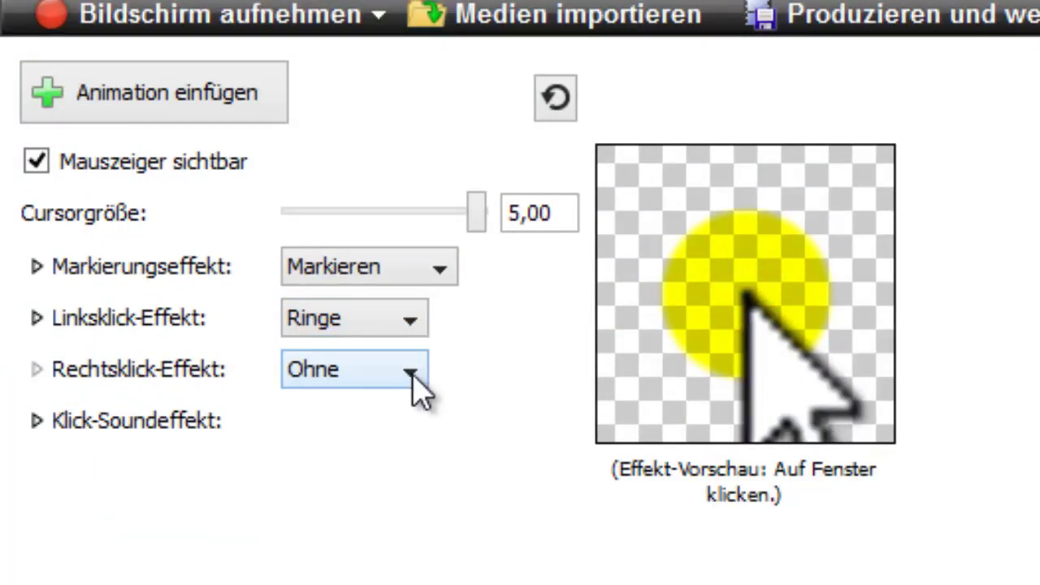
left_click(416, 320)
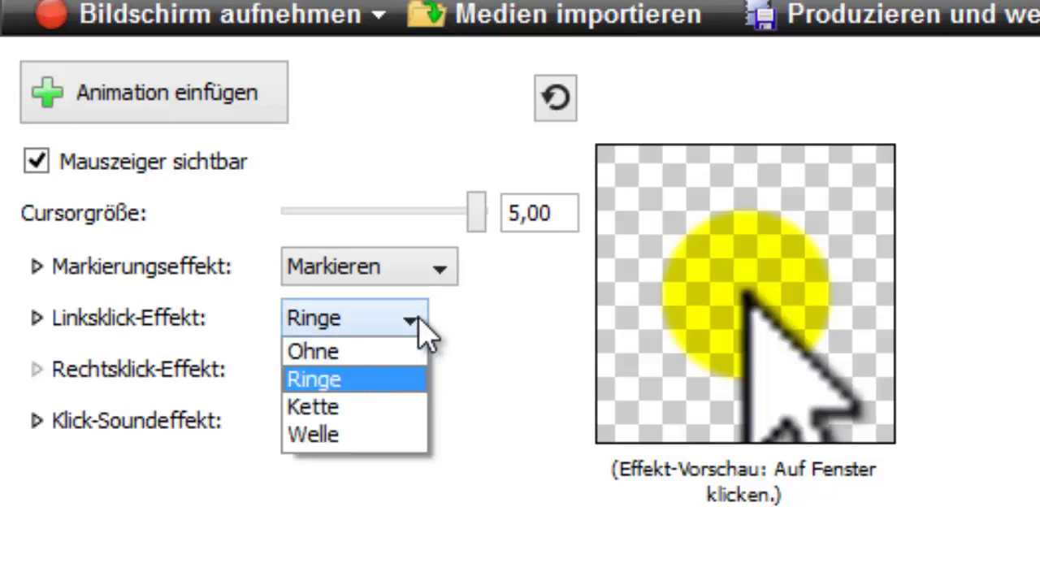
left_click(406, 402)
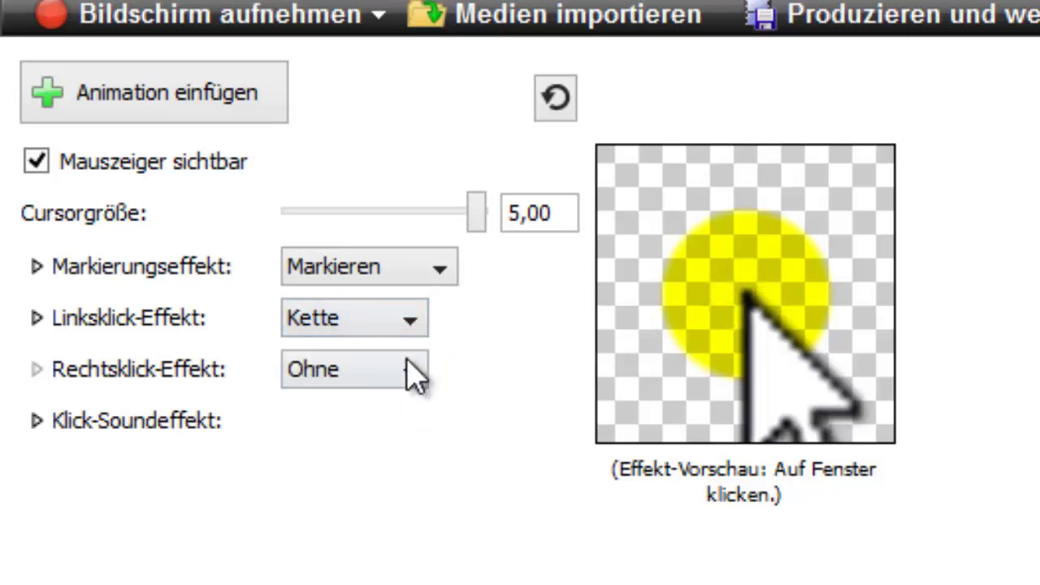
left_click(411, 320)
left_click(411, 437)
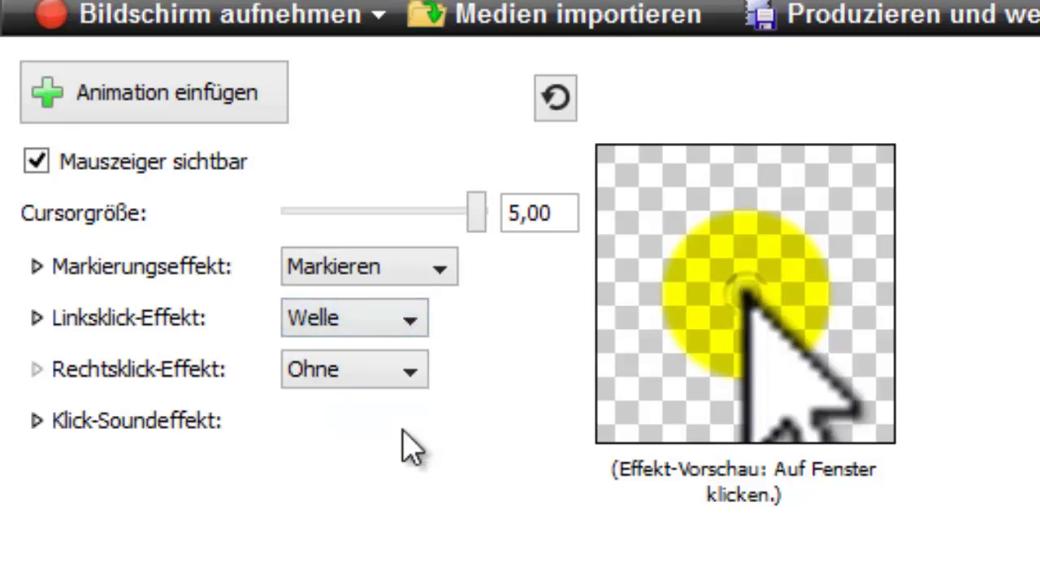
left_click(423, 325)
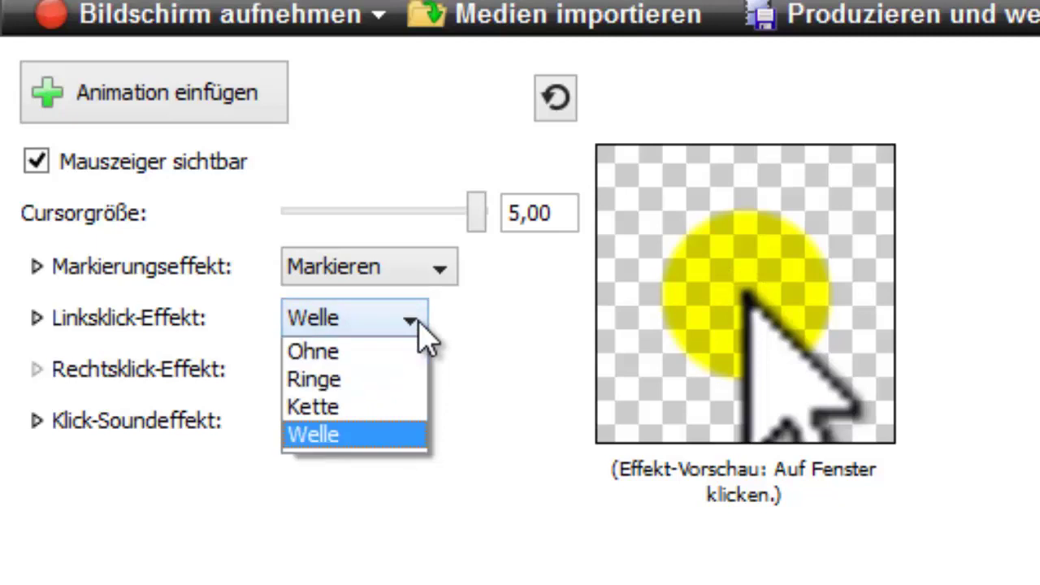
left_click(409, 379)
left_click(411, 395)
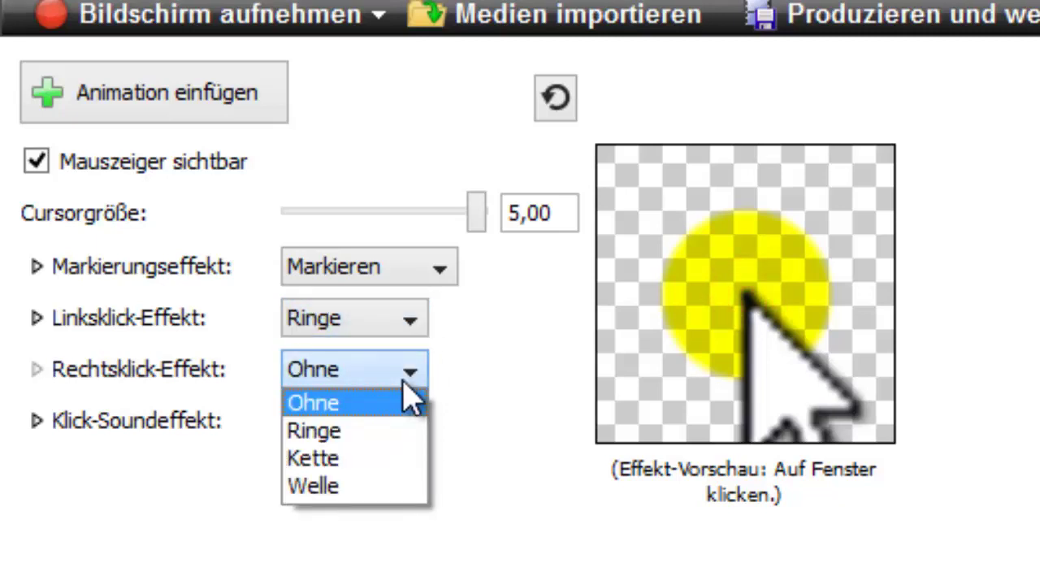
left_click(419, 490)
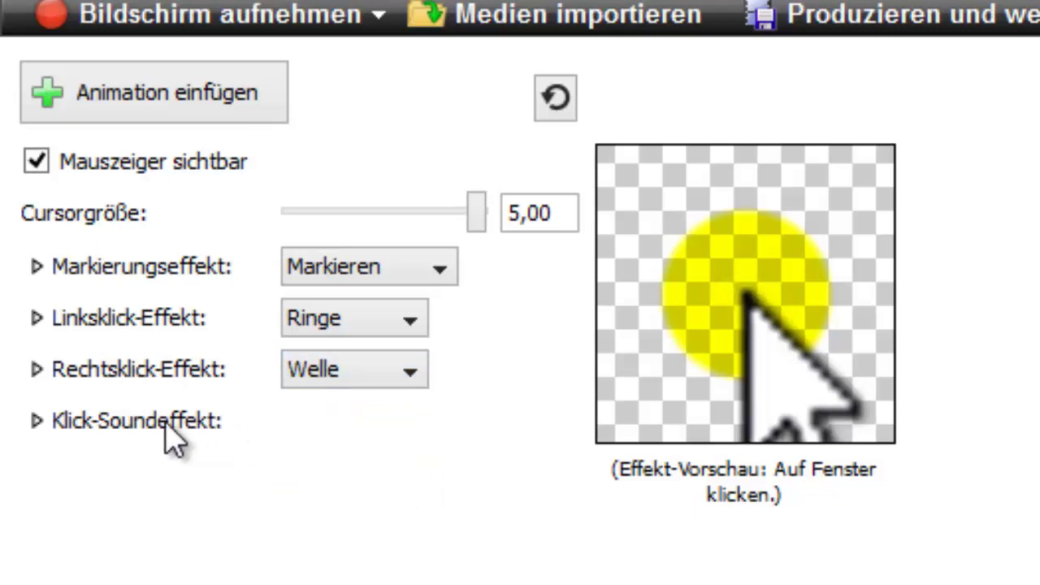
- Try the Laptop-Klick sound effect for left clicks and set it back to Ohne
left_click(37, 425)
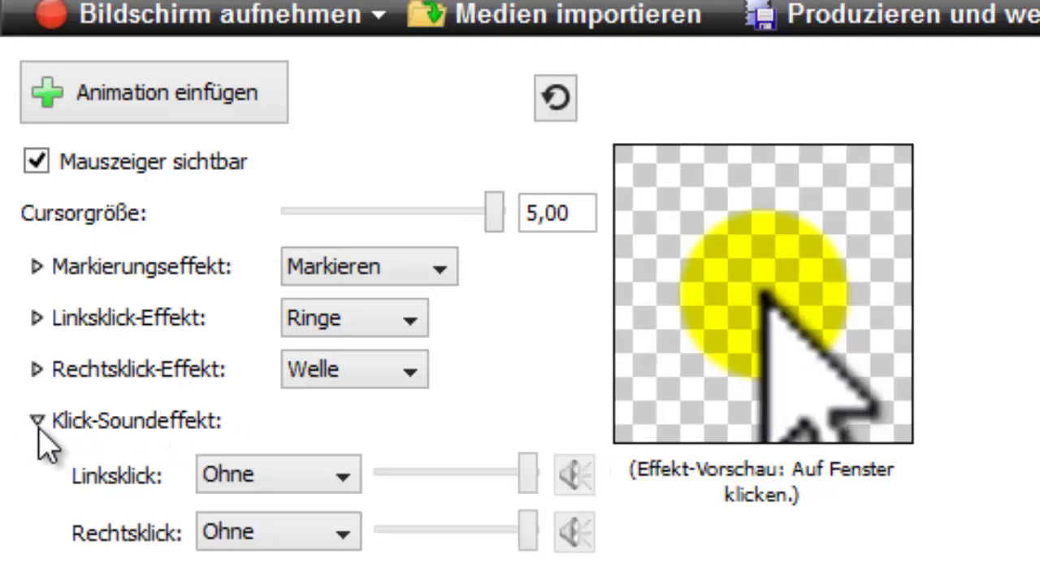
left_click(329, 468)
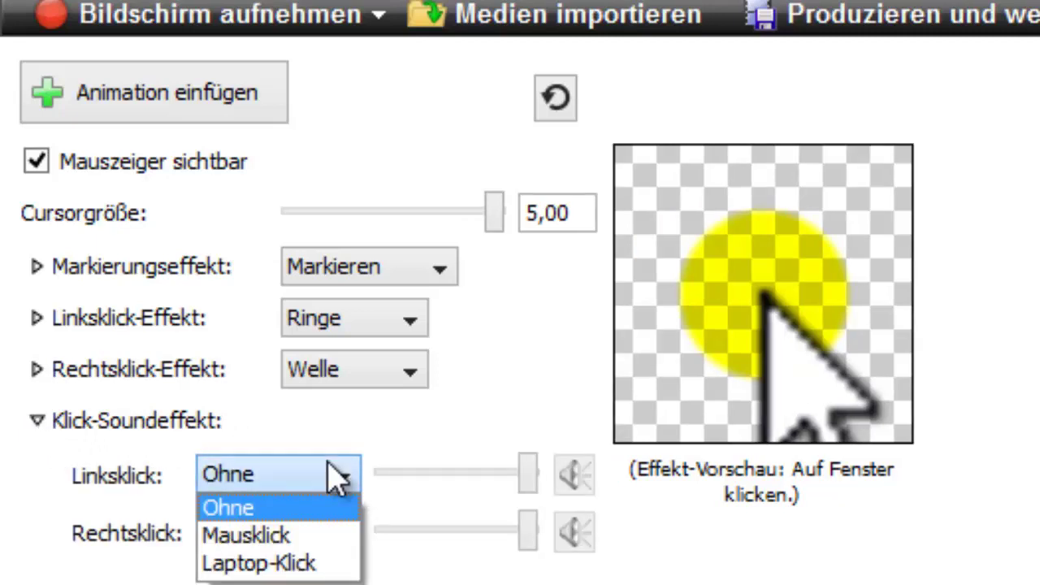
left_click(342, 563)
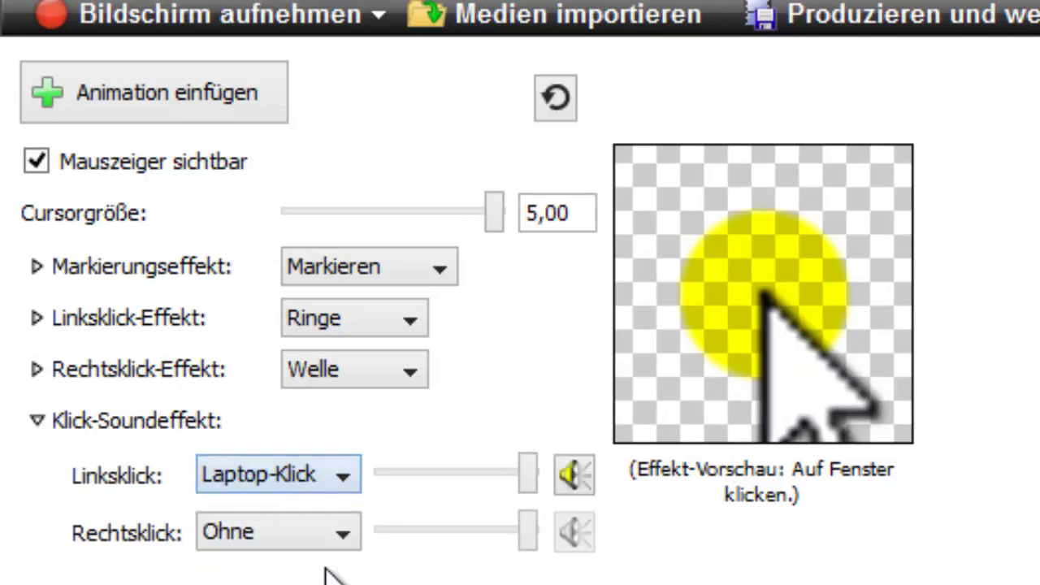
left_click(342, 476)
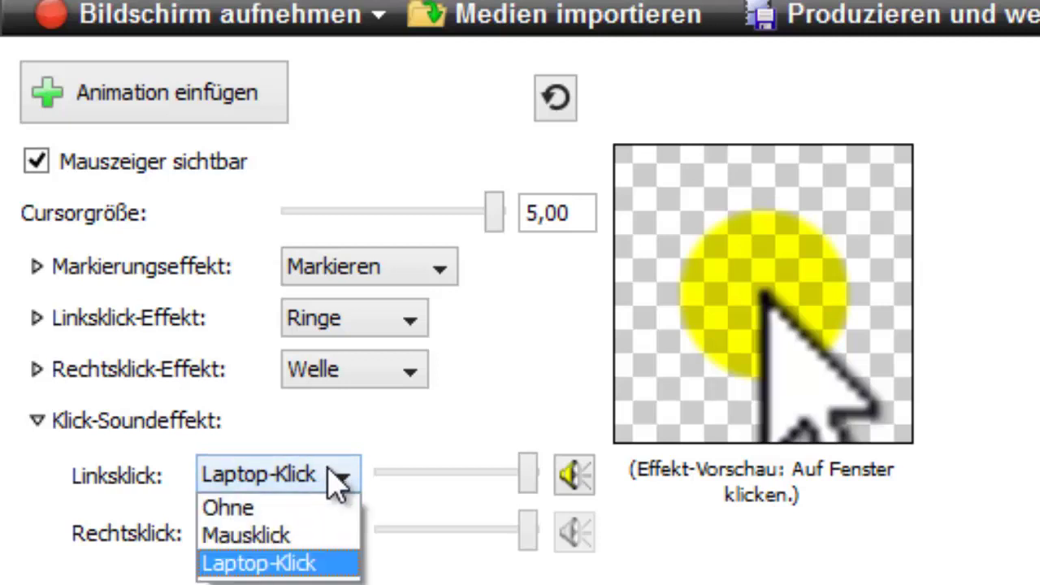
left_click(333, 509)
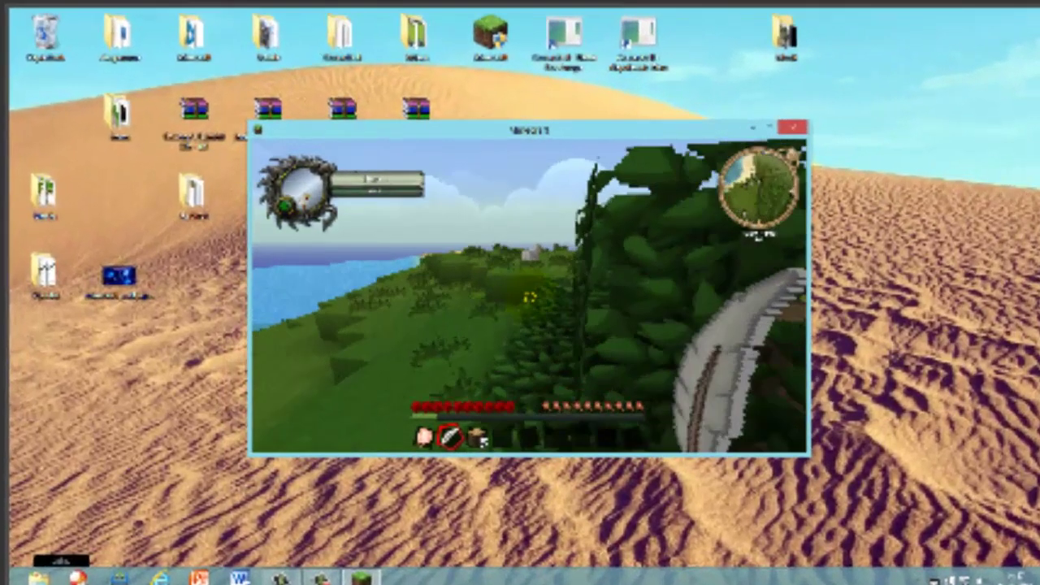
key("e")
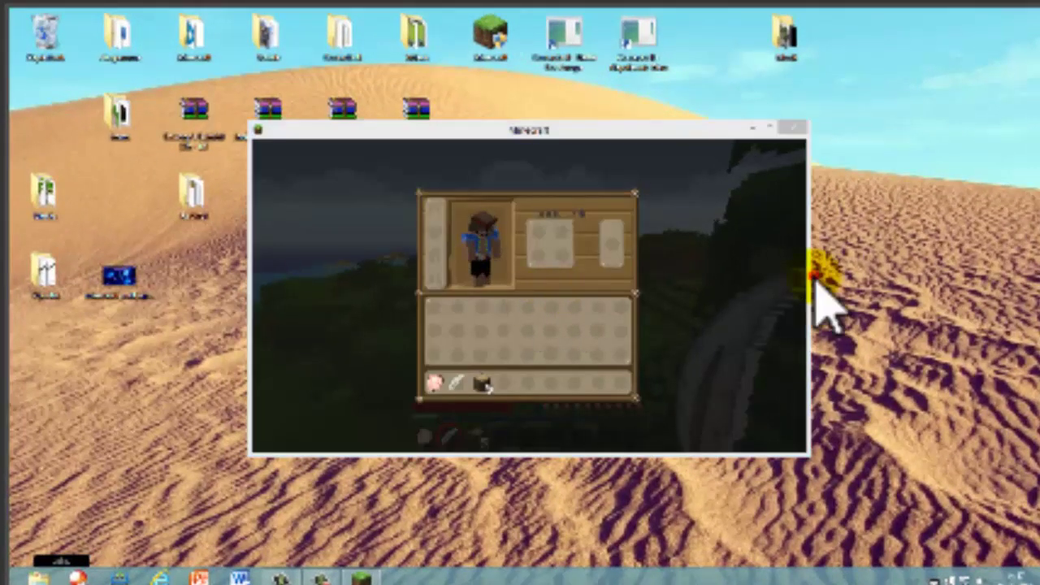
left_click(482, 316)
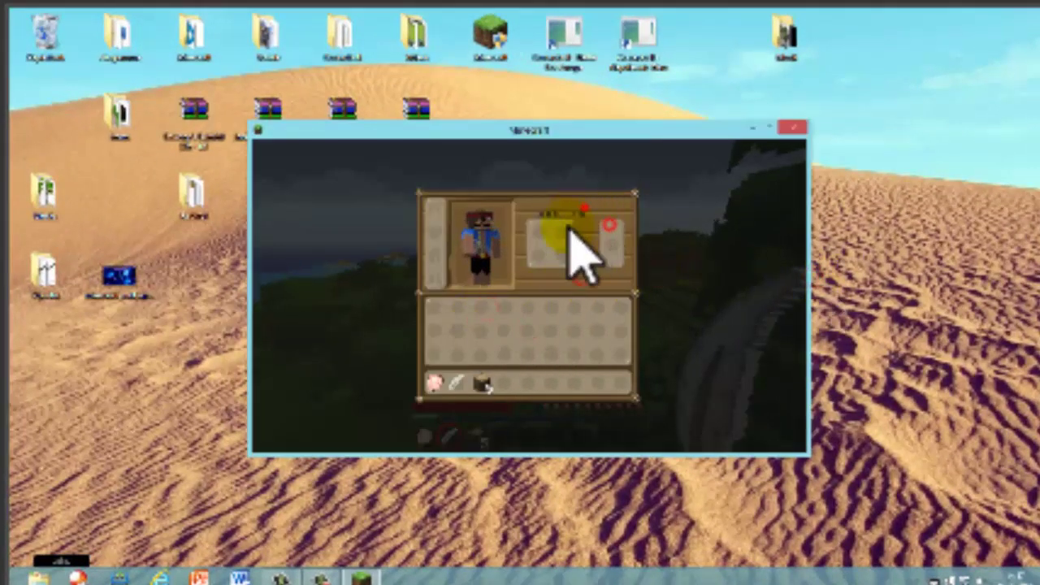
left_click(579, 383)
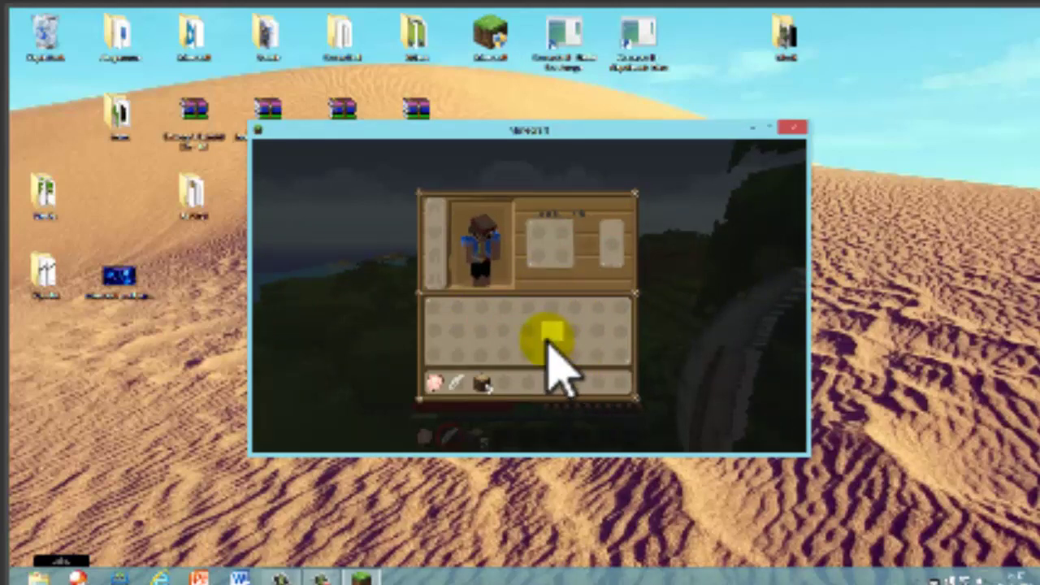
key("e")
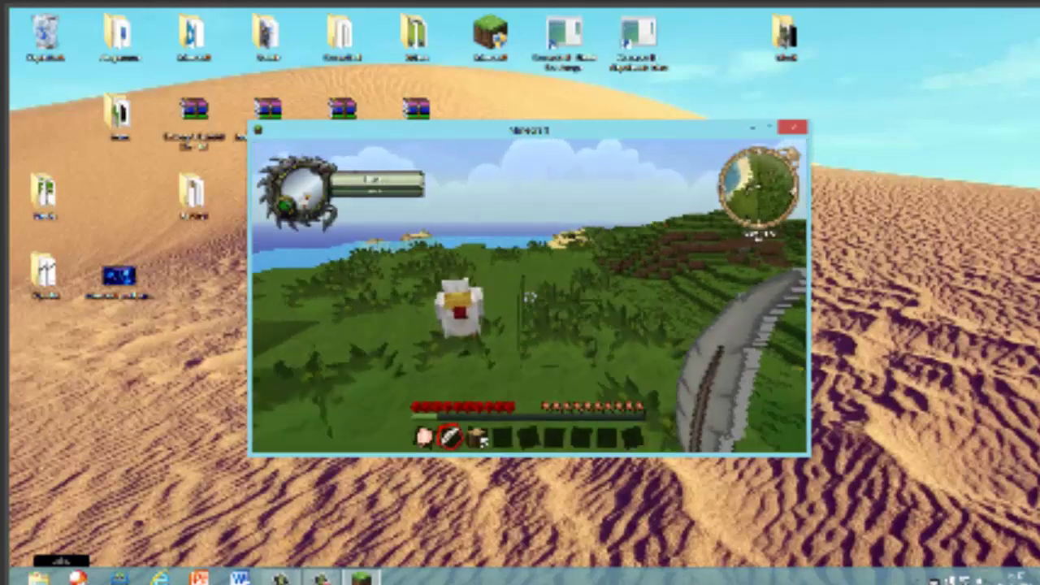
key("w")
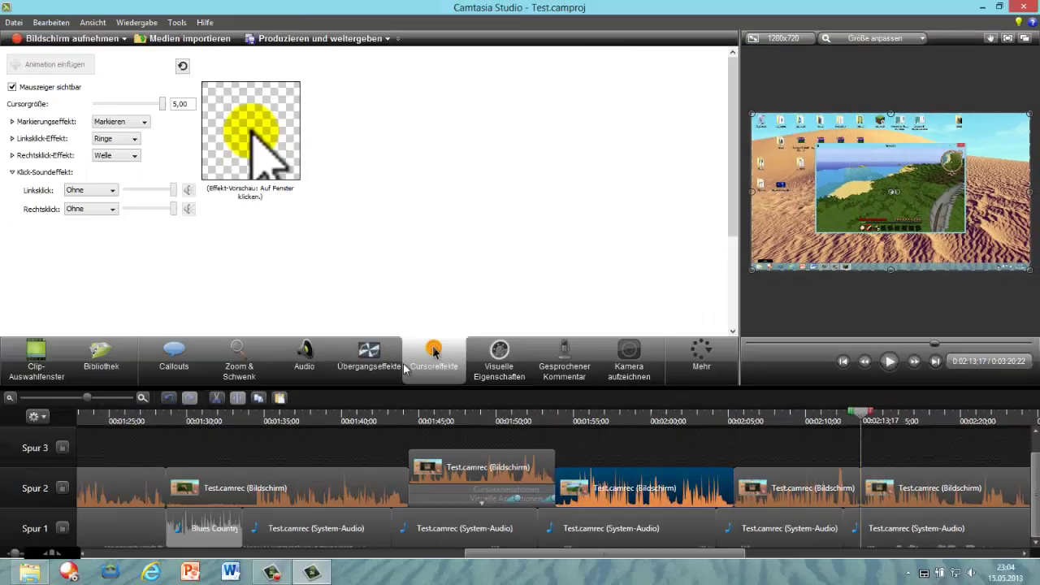
- Add the Kippen transition between the two Spur 2 clips that meet at 2:13;17
left_click(380, 355)
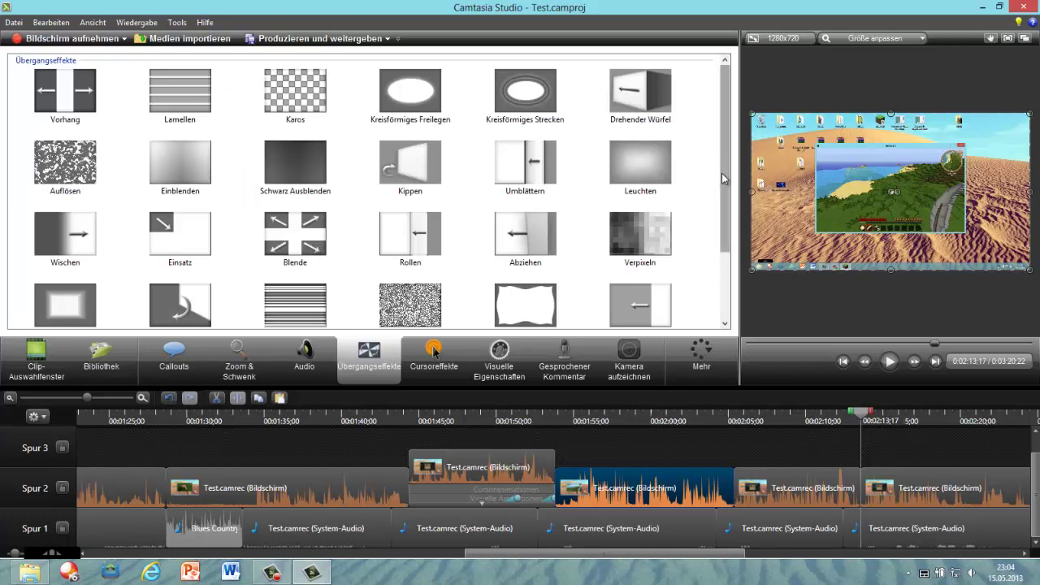
mouse_move(721, 173)
left_mouse_down()
mouse_move(722, 248)
mouse_move(726, 173)
mouse_move(726, 187)
left_mouse_up()
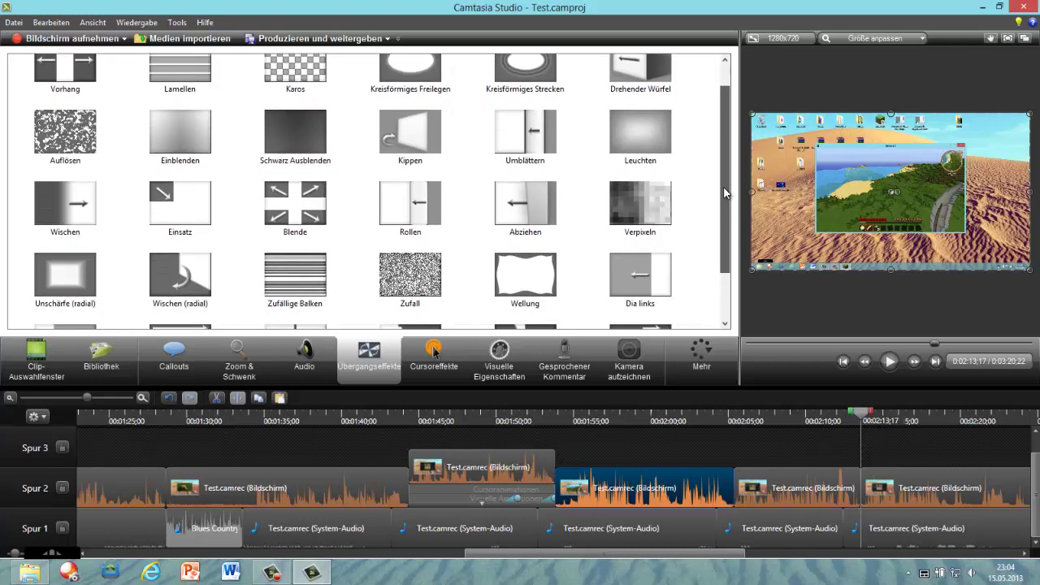
left_click_drag(429, 143, 434, 152)
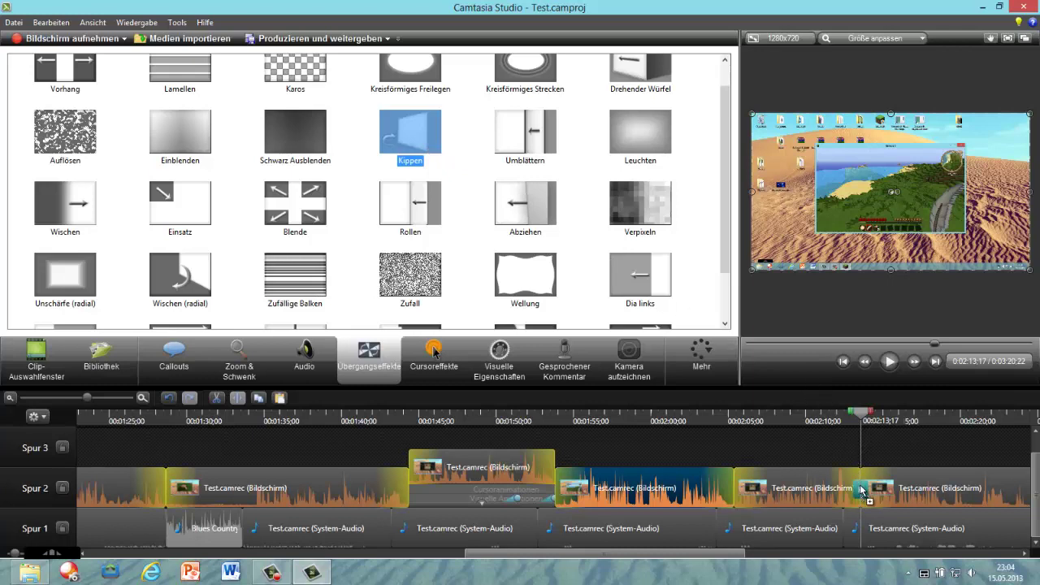
left_click_drag(861, 490, 861, 490)
- Play back the video from 2:12;13 to check the Kippen transition
left_click_drag(864, 416, 843, 421)
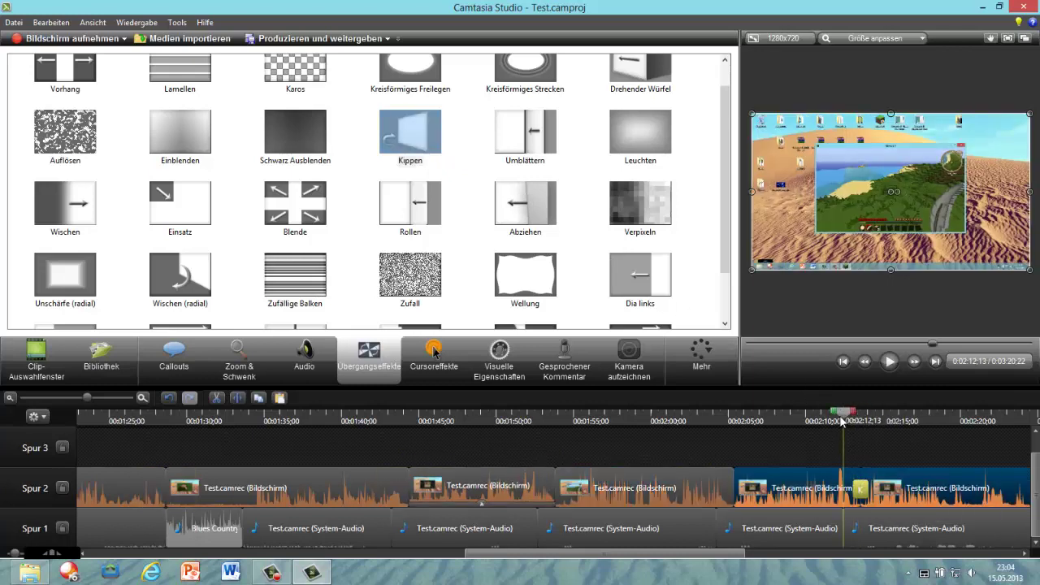
left_click(889, 363)
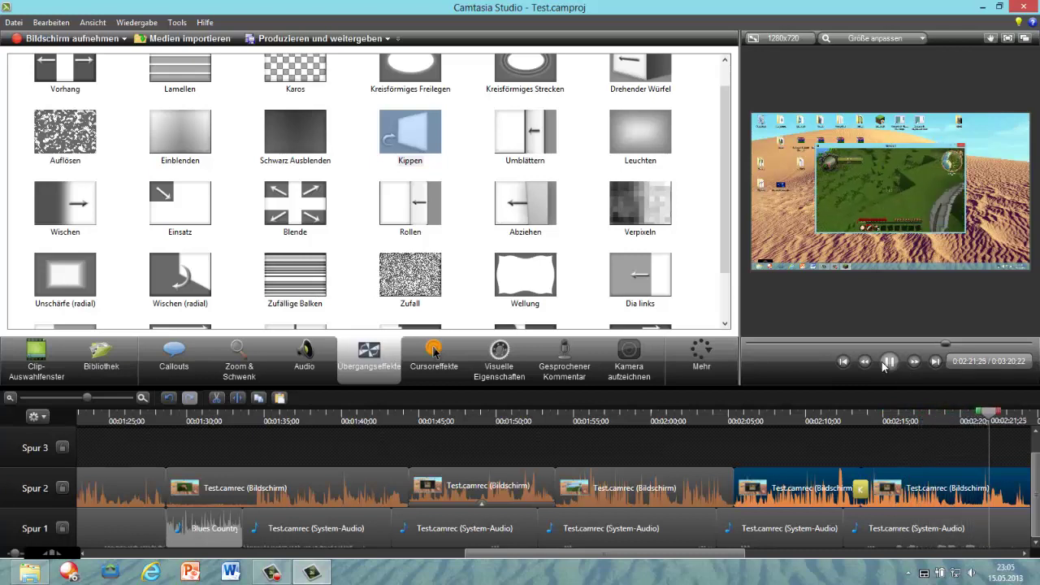
left_click(888, 362)
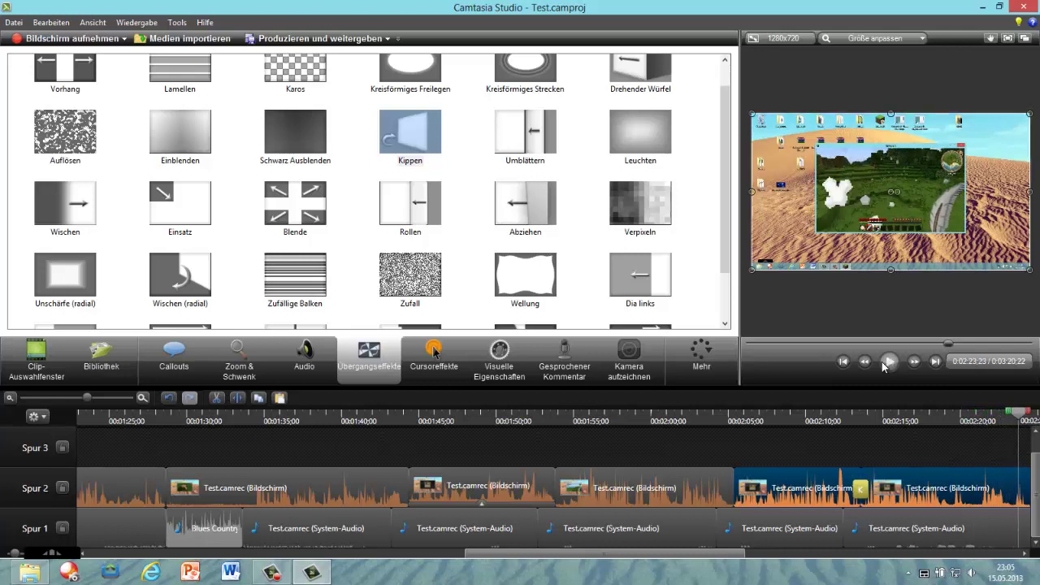
- Open the voice narration settings and separate video and audio for the two Spur 2 clips joined by the transition
left_click(583, 368)
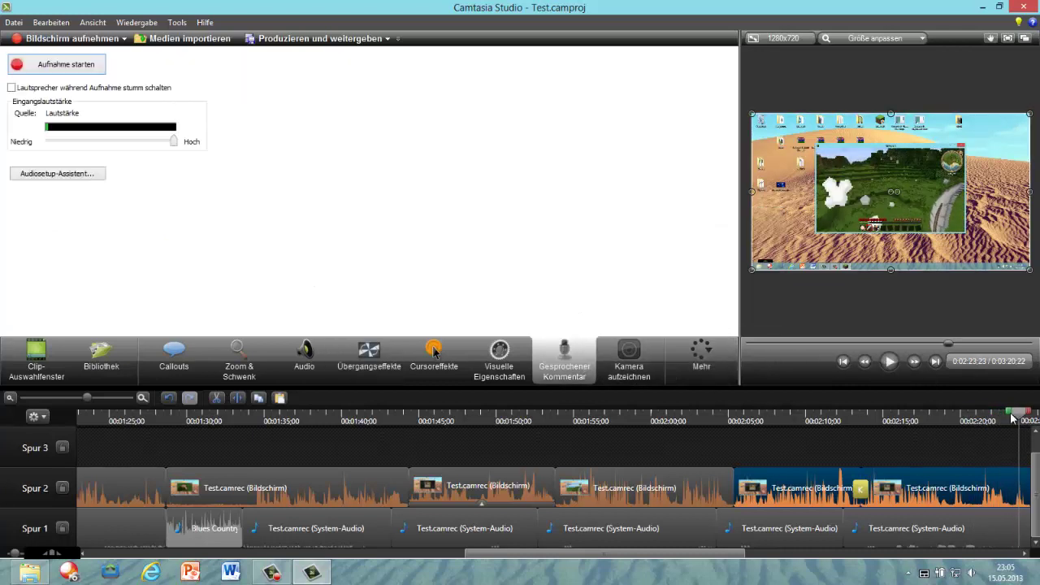
left_click_drag(1020, 417, 1012, 417)
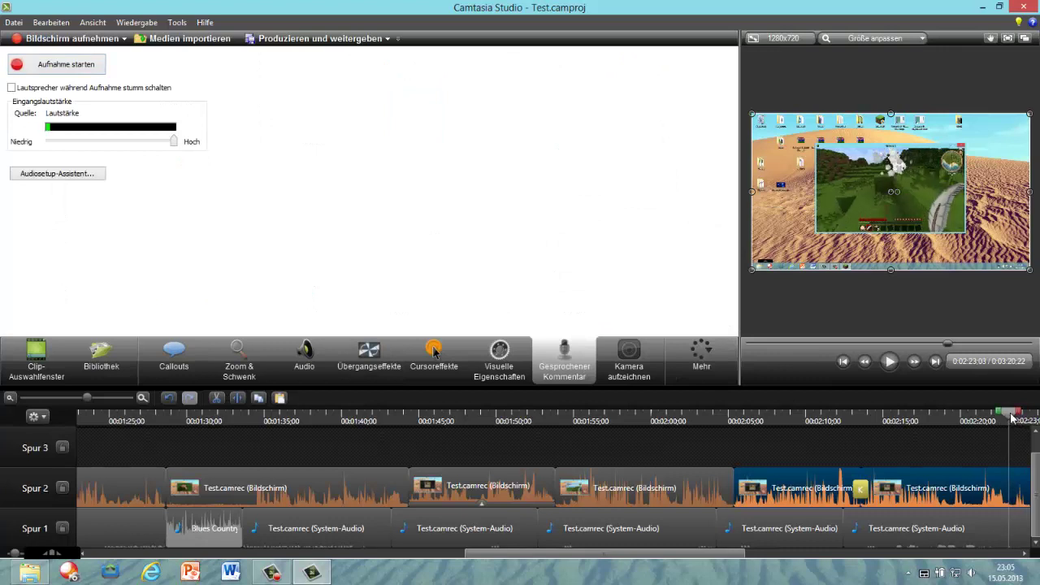
left_click_drag(684, 558, 751, 557)
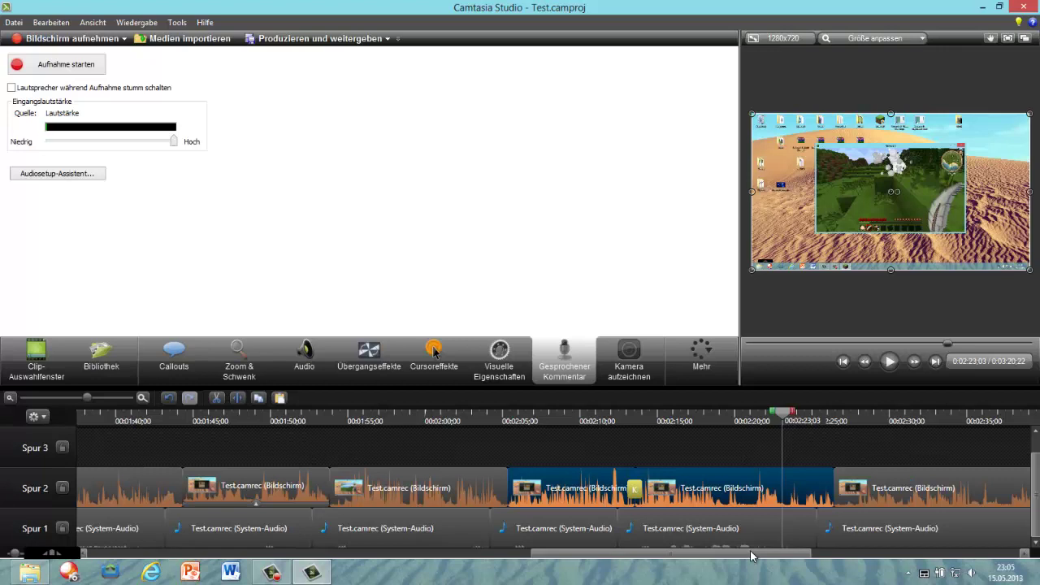
right_click(764, 498)
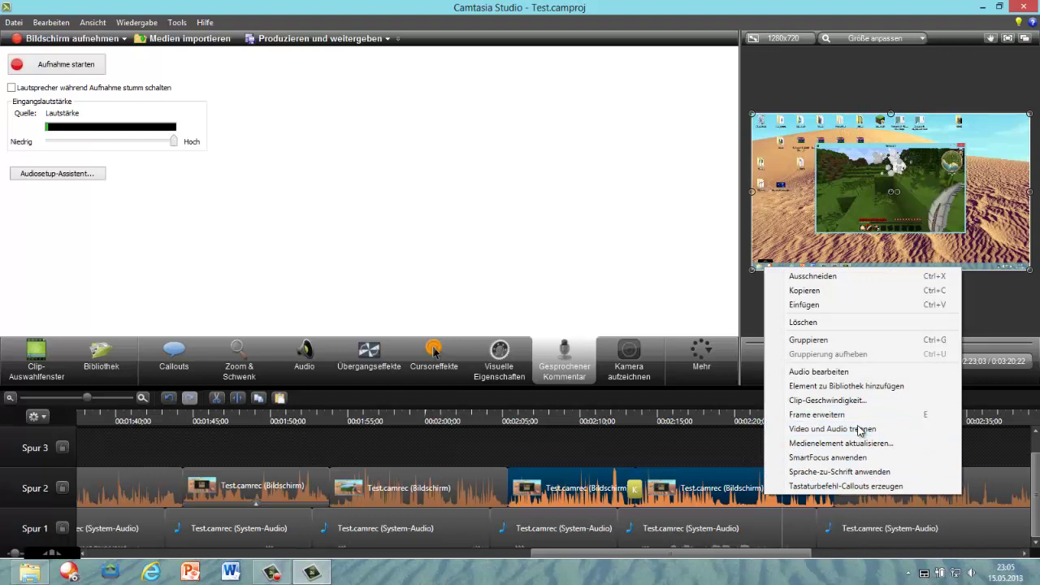
left_click(857, 429)
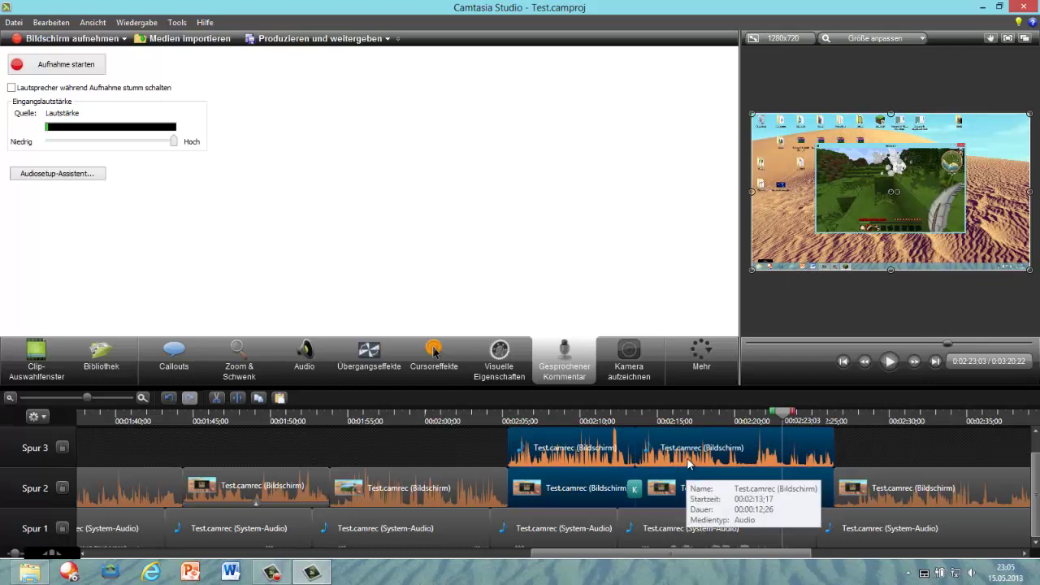
- Mark the range from 2:21;01 to 2:23;12 on the second detached audio clip in Spur 3, and lock Spur 1 and Spur 2
left_click(782, 439)
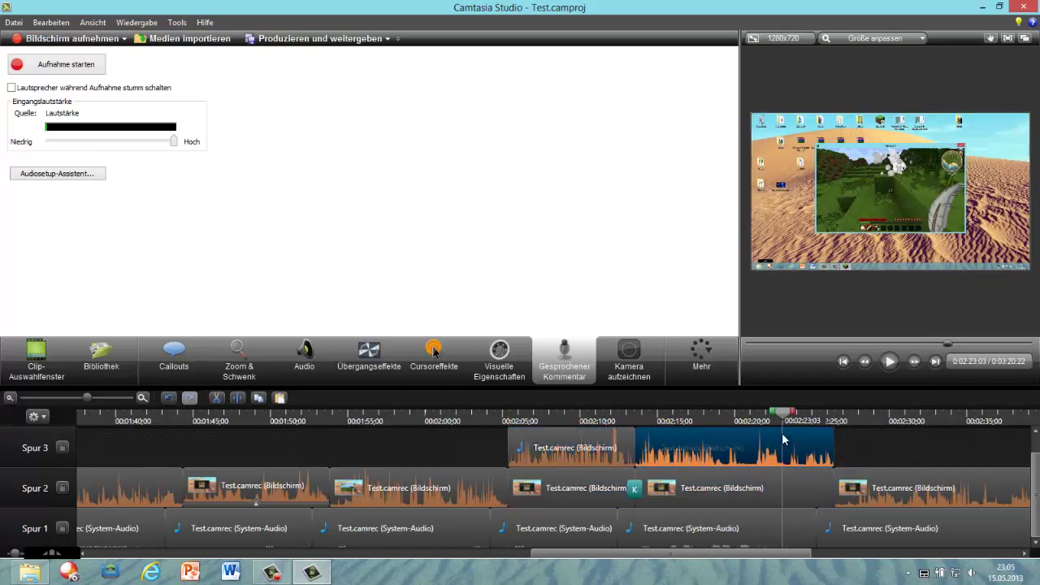
left_click_drag(785, 415, 749, 415)
left_click(881, 366)
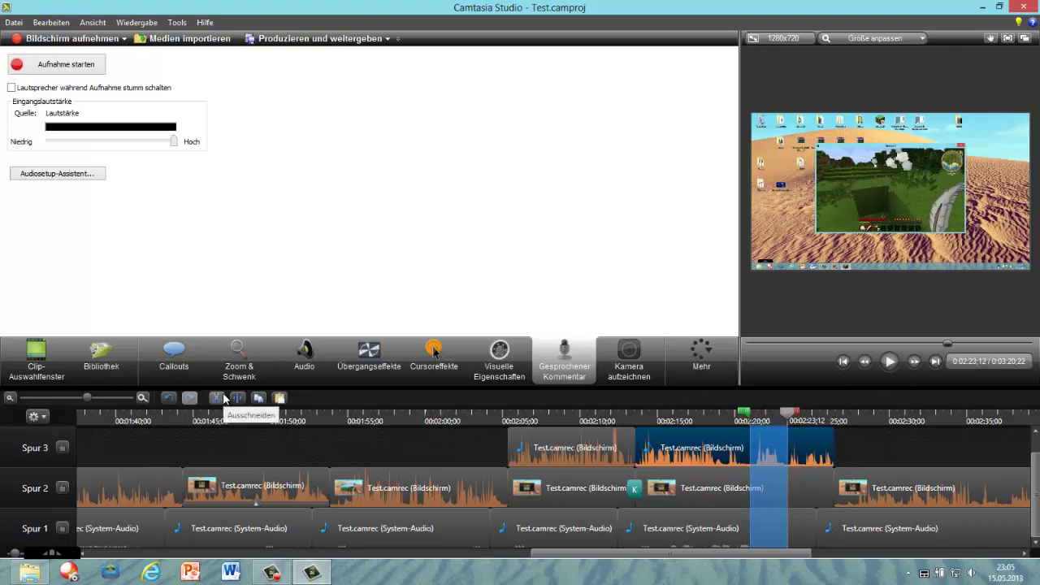
left_click(63, 488)
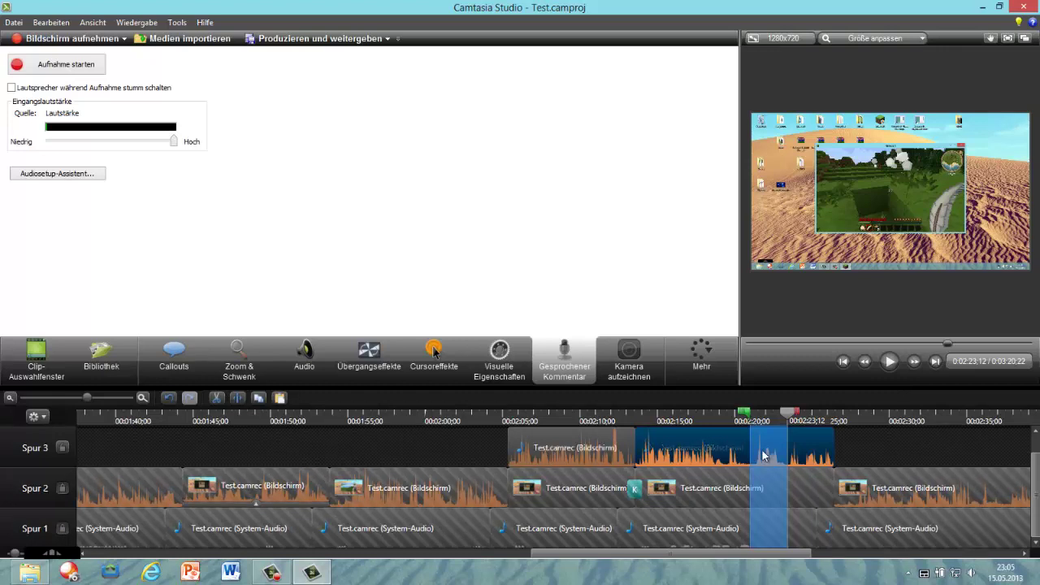
- Try cutting the marked audio out of Spur 3, undo that, and delete the range so that a gap is left
left_click(222, 398)
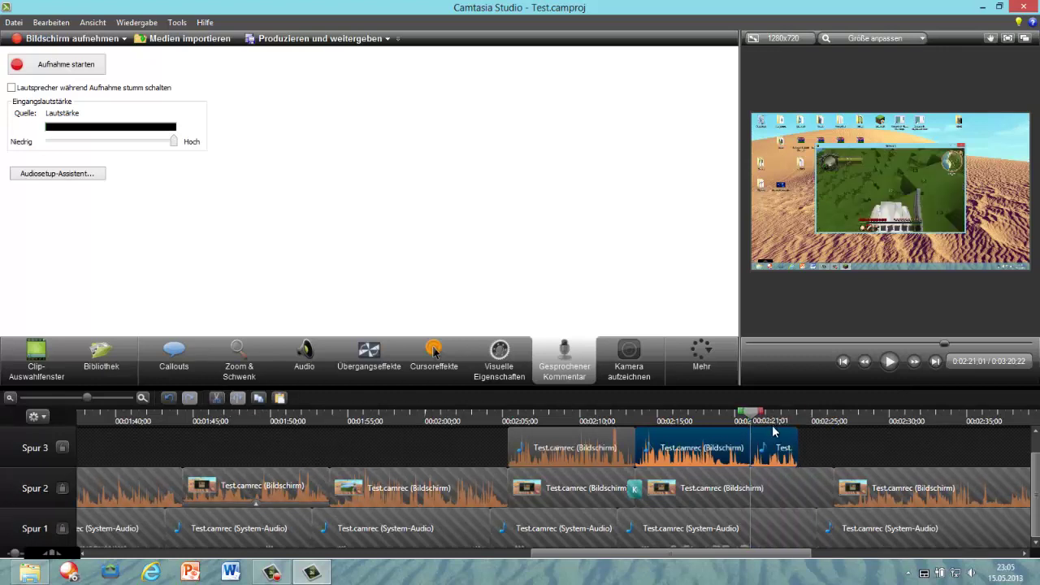
key("ctrl+z")
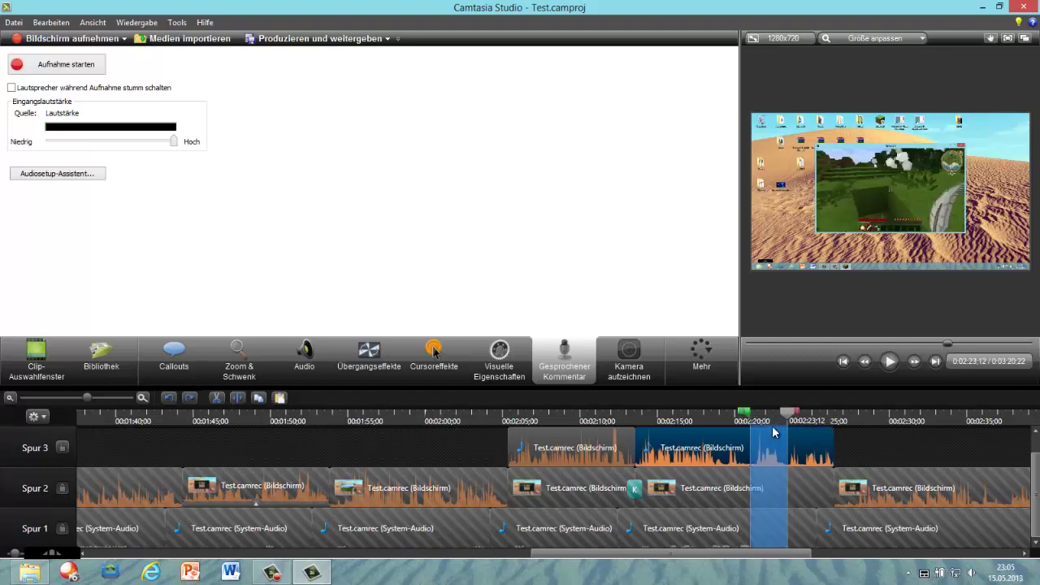
key("Delete")
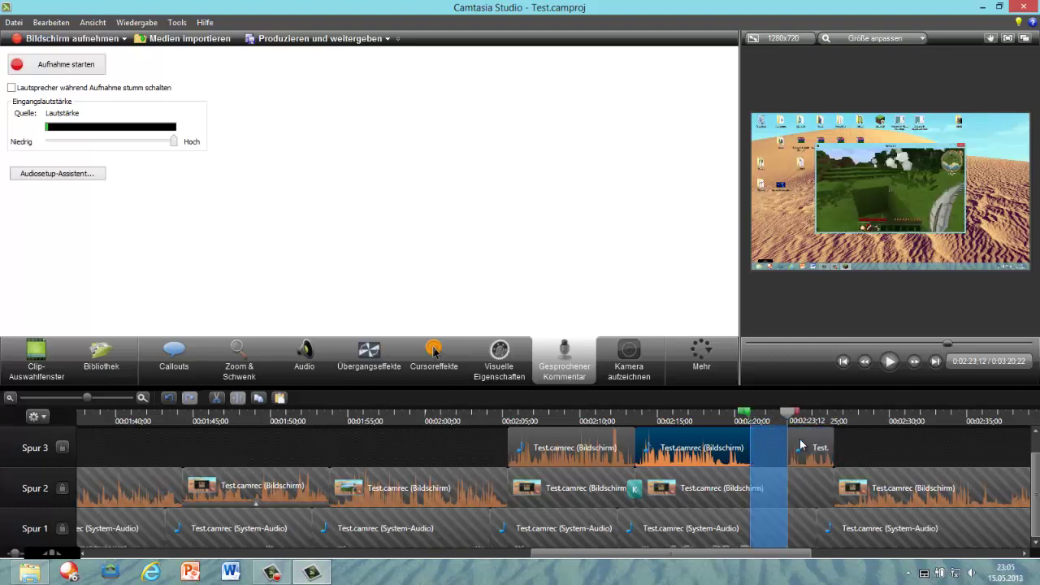
- Try recording a voice narration over the Spur 3 gap from 2:21;01, then discard it without saving
mouse_move(748, 413)
left_mouse_down()
mouse_move(787, 420)
mouse_move(749, 418)
left_mouse_up()
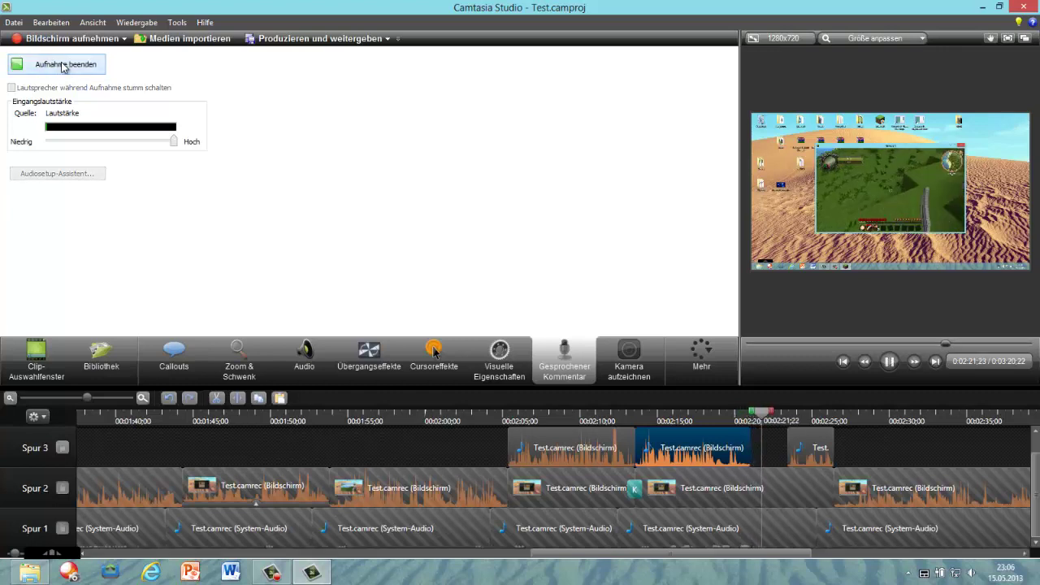
left_click(63, 65)
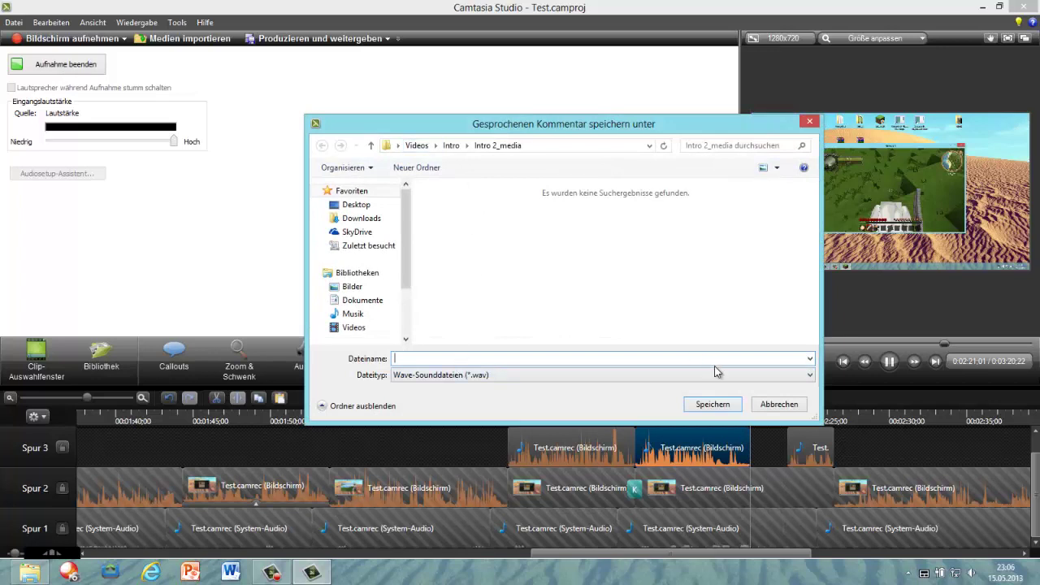
left_click(764, 405)
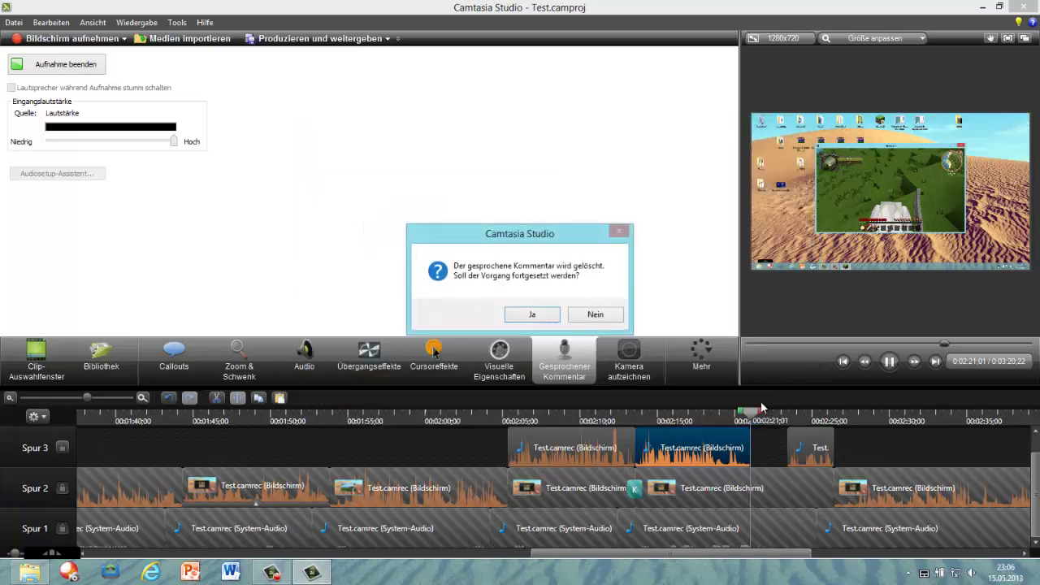
left_click(533, 313)
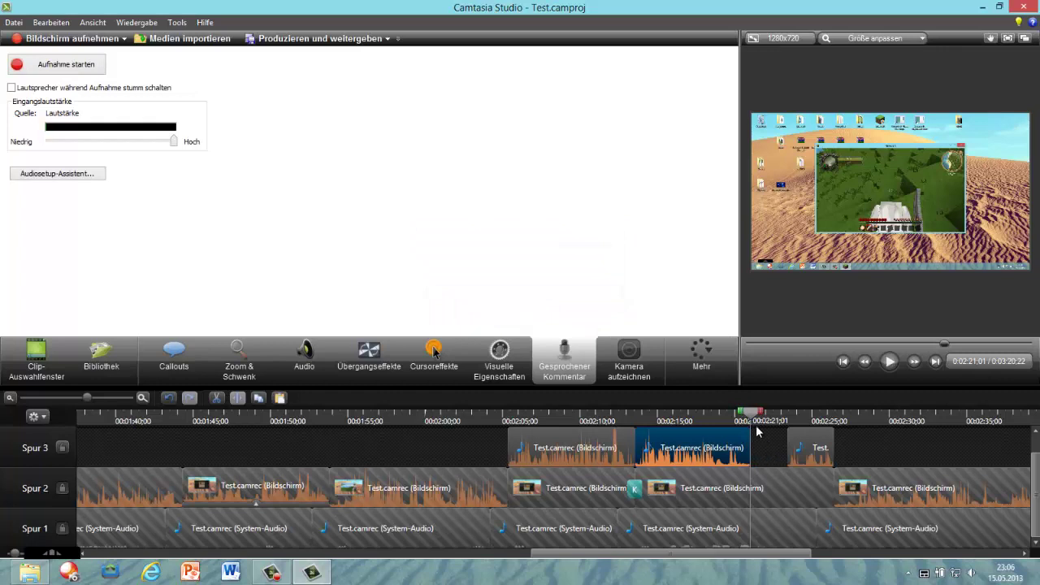
- Play the video from 2:26;13 to find its ending, and cut everything from 3:17;05 to the end
left_click_drag(753, 415, 823, 419)
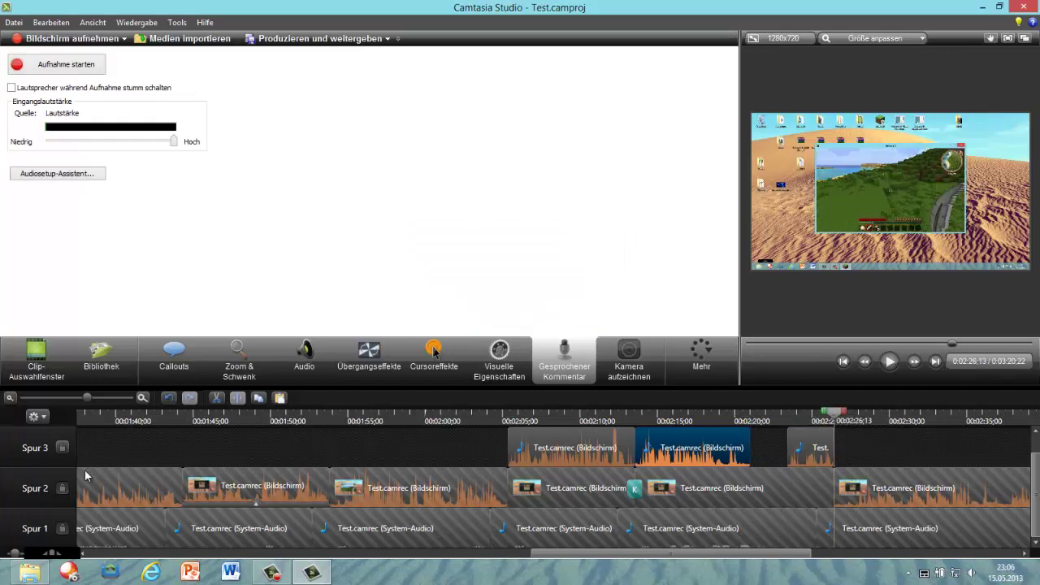
left_click(885, 365)
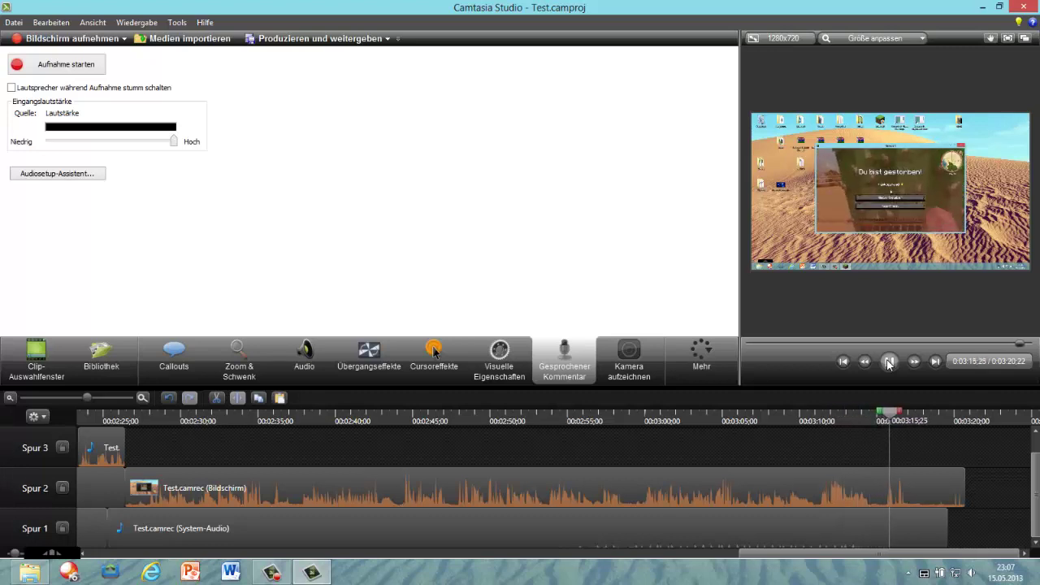
left_click(889, 363)
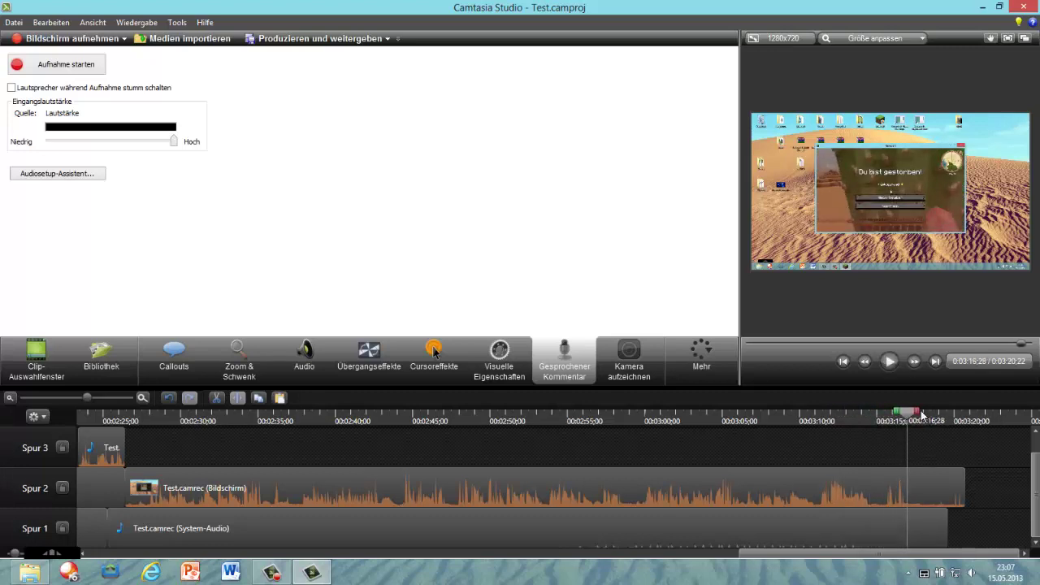
left_click(892, 366)
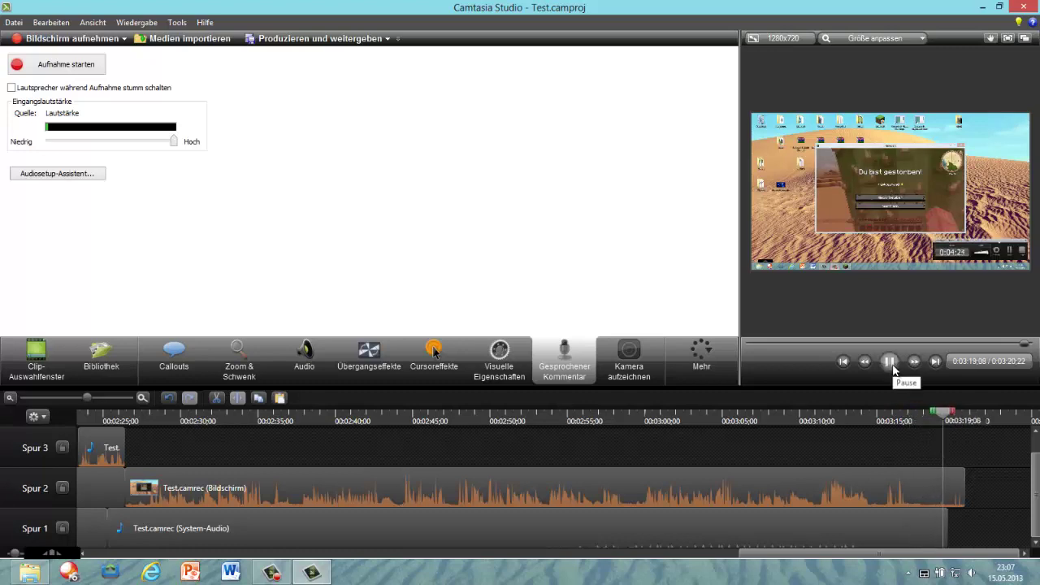
left_click(891, 364)
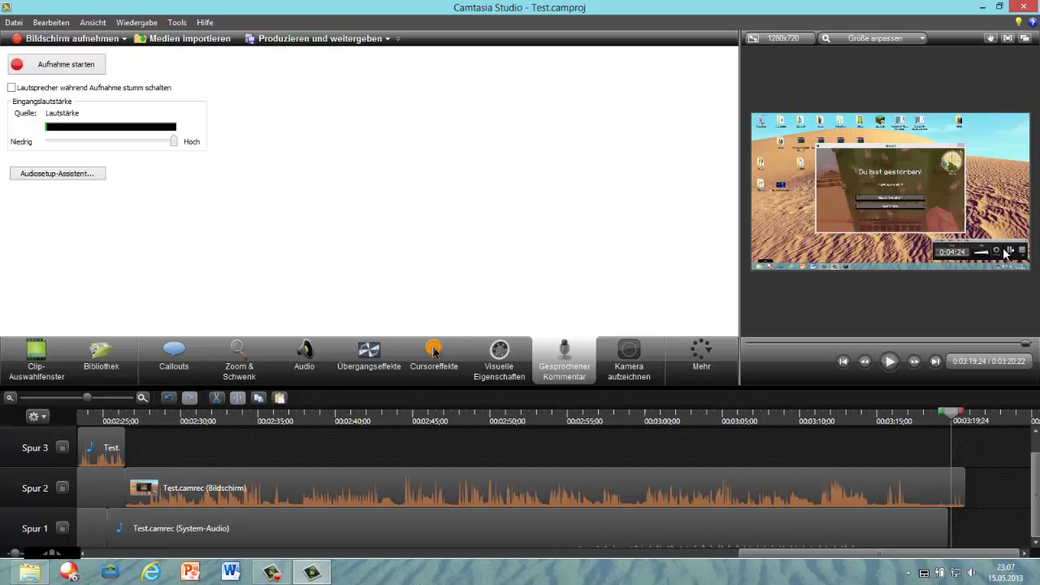
mouse_move(955, 412)
left_mouse_down()
mouse_move(913, 415)
mouse_move(966, 412)
left_mouse_up()
left_click(216, 397)
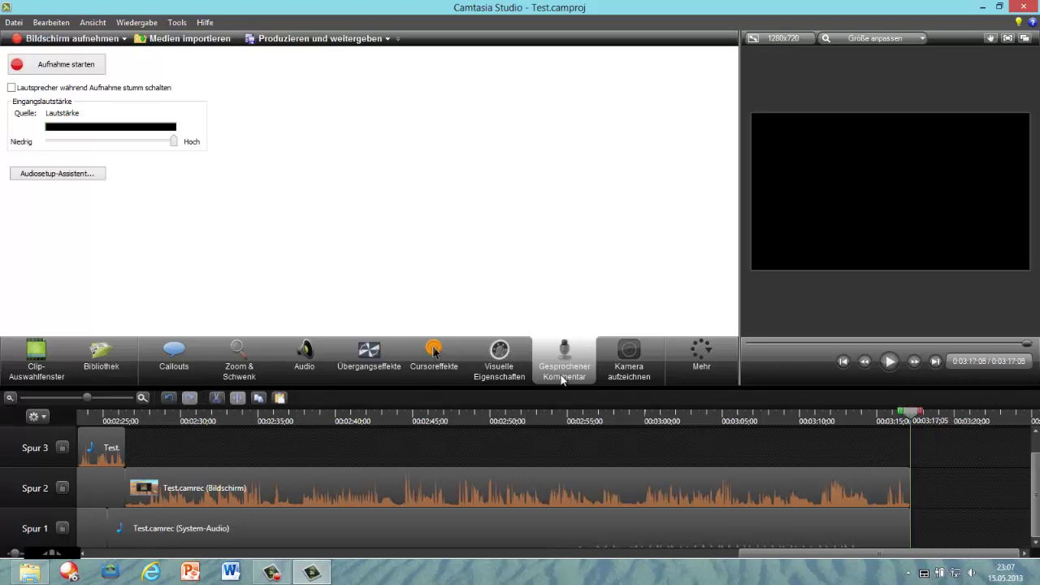
- Import the Outro MP4 file from the Outro folder inside the desktop's Videos folder into the project media
left_click(27, 371)
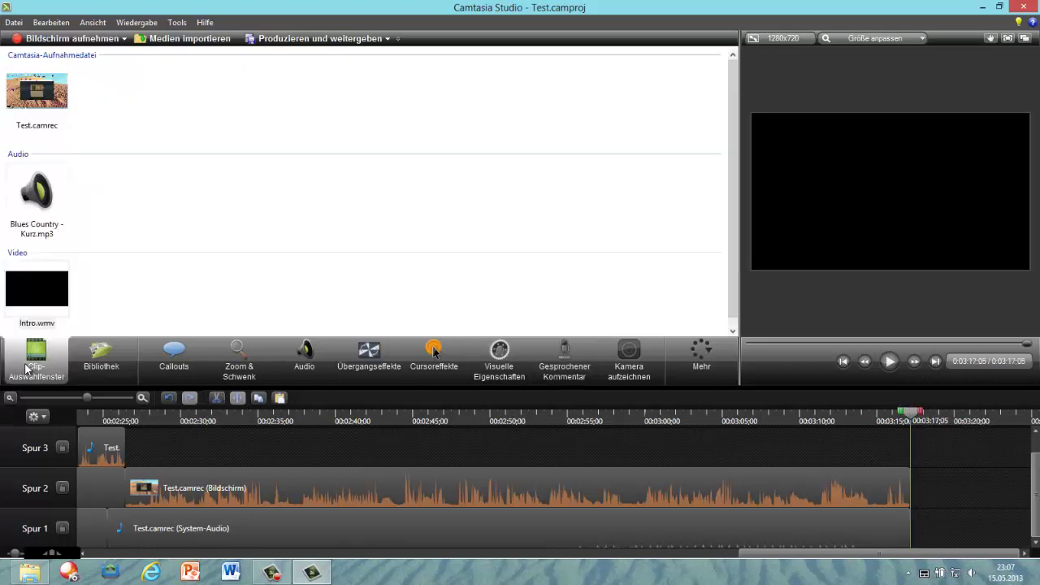
left_click(158, 39)
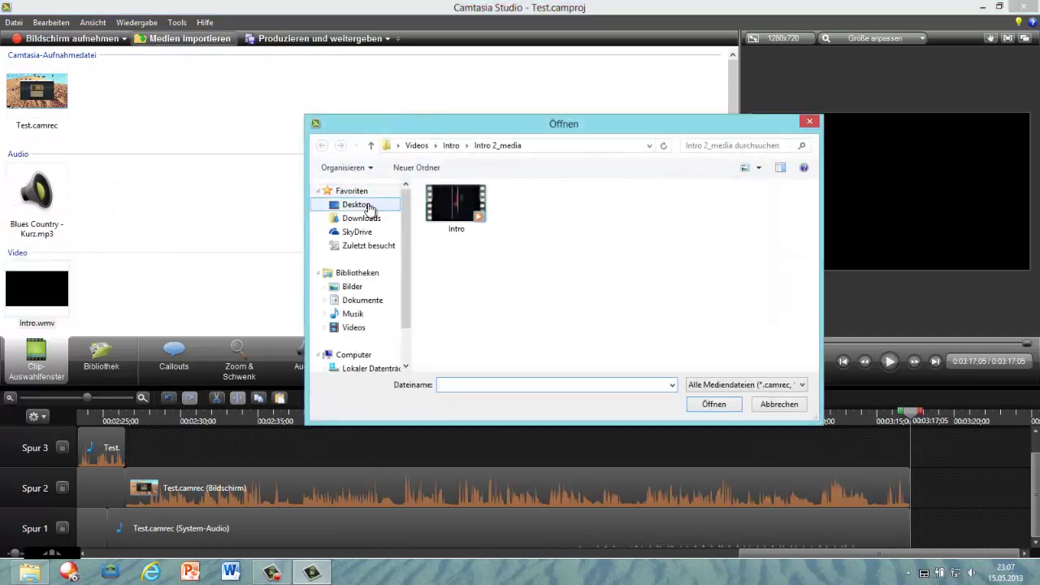
left_click(357, 205)
double_click(617, 350)
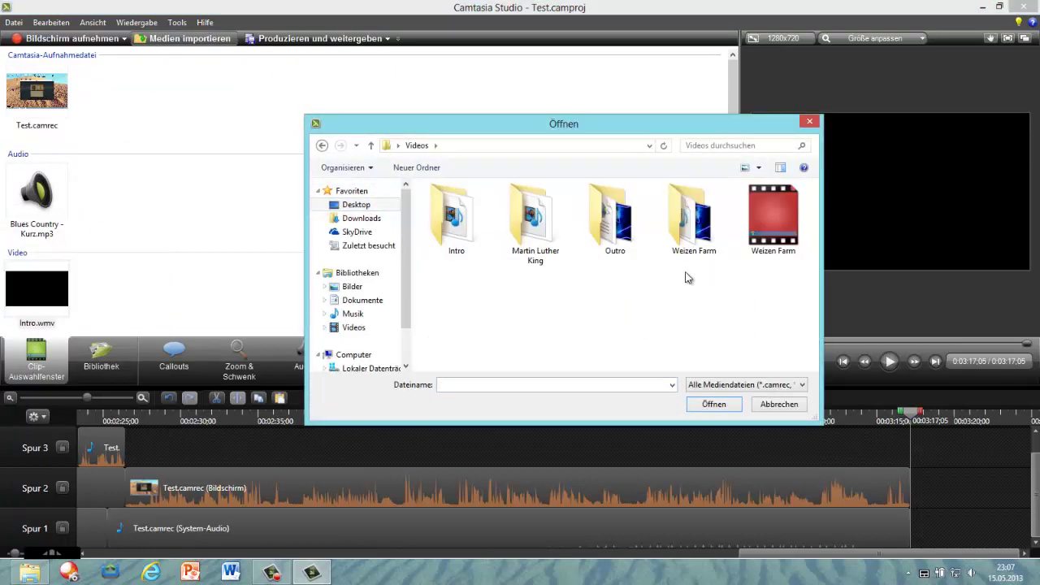
double_click(601, 222)
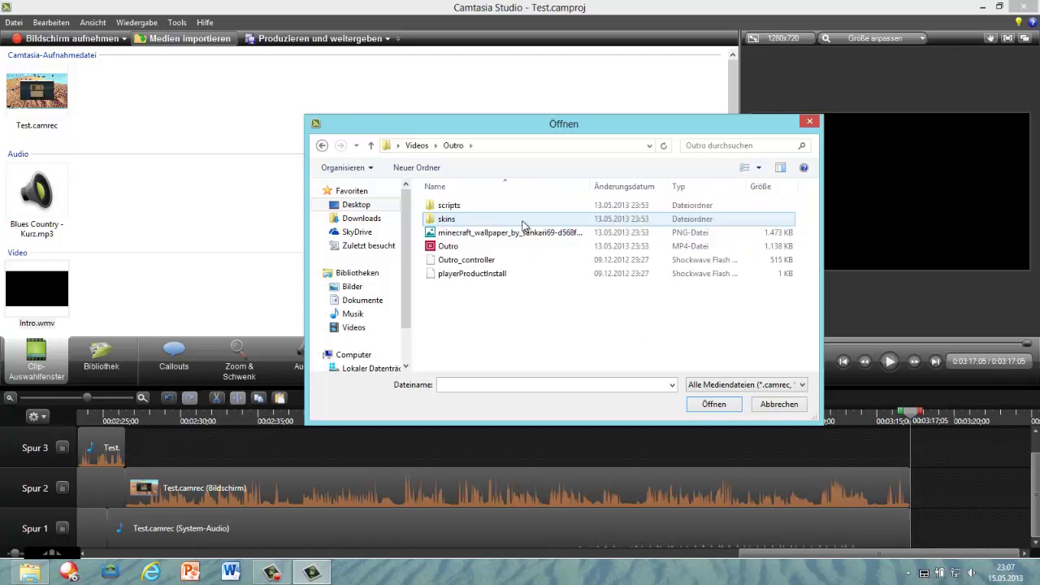
left_click(485, 244)
double_click(485, 242)
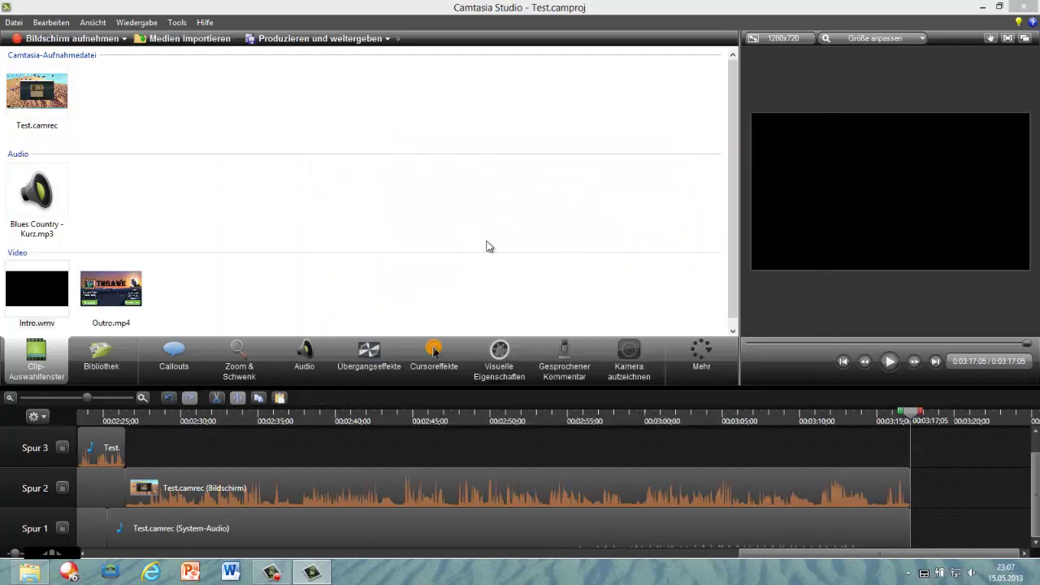
- Place Outro.mp4 on Spur 2 directly after the recording at 3:17;05, and play back the join from 3:16;12
left_click_drag(126, 292, 119, 286)
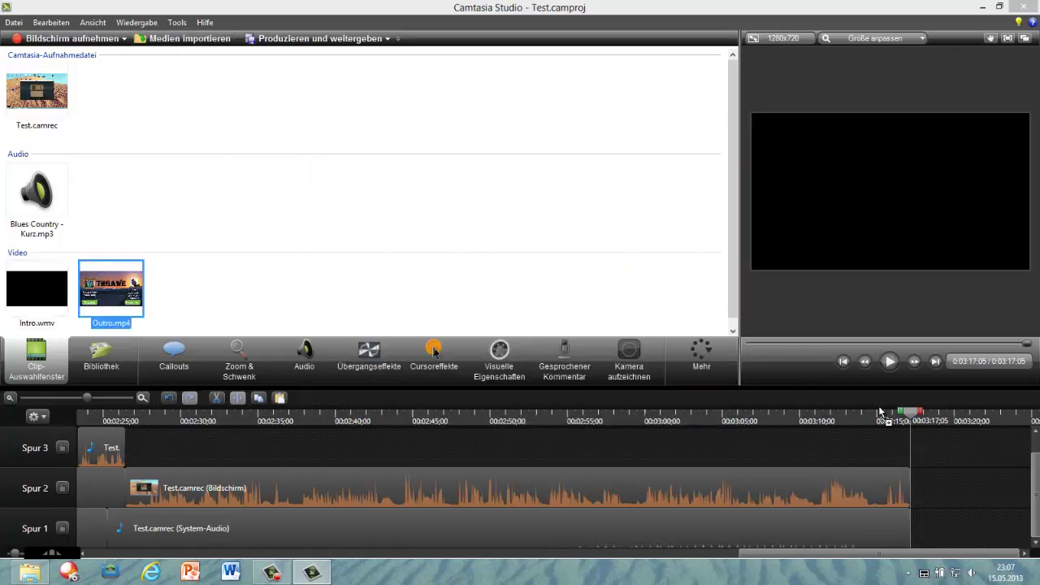
left_click_drag(916, 487, 916, 487)
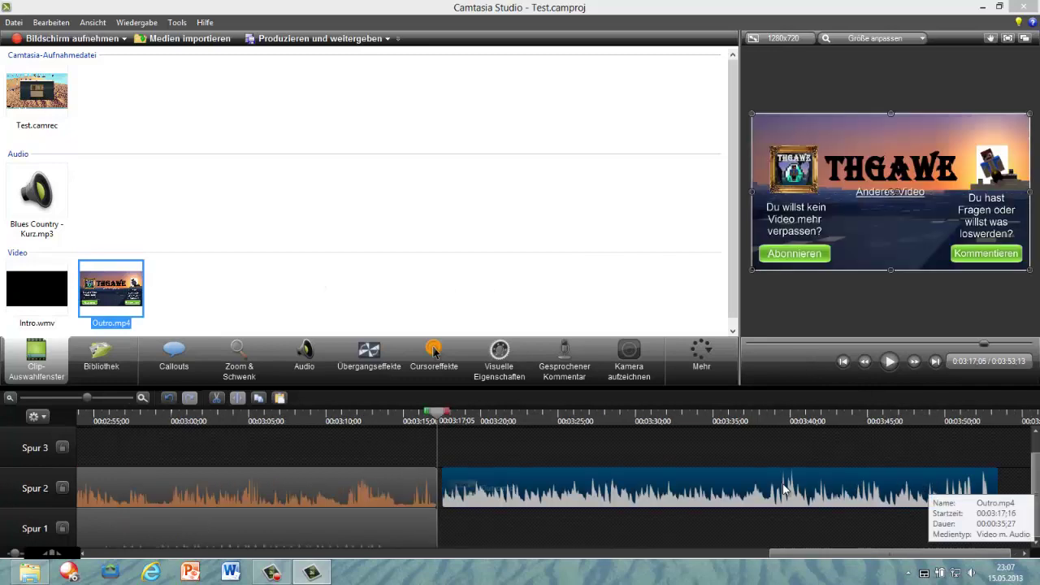
left_click(425, 416)
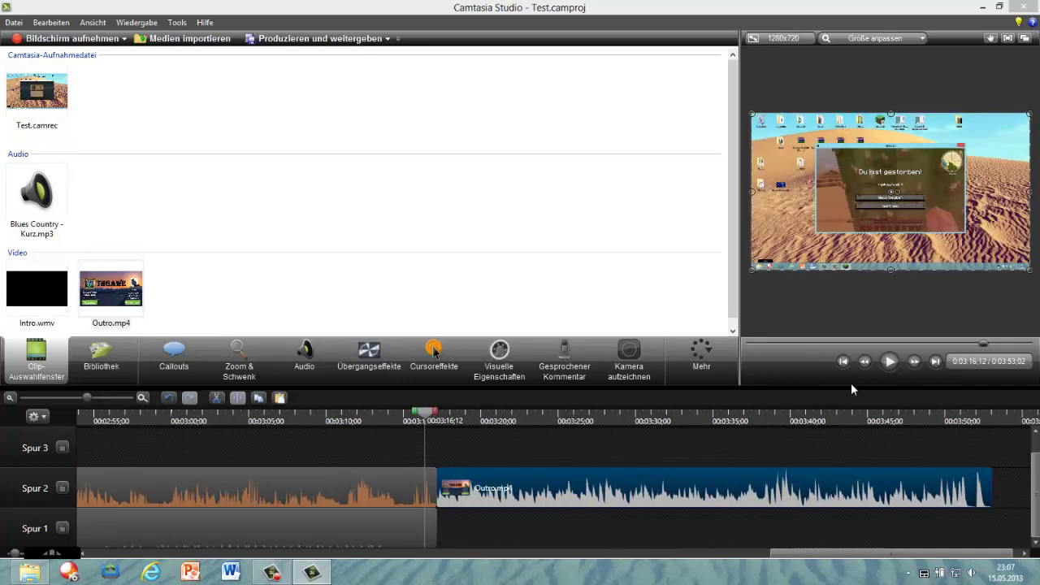
left_click(887, 364)
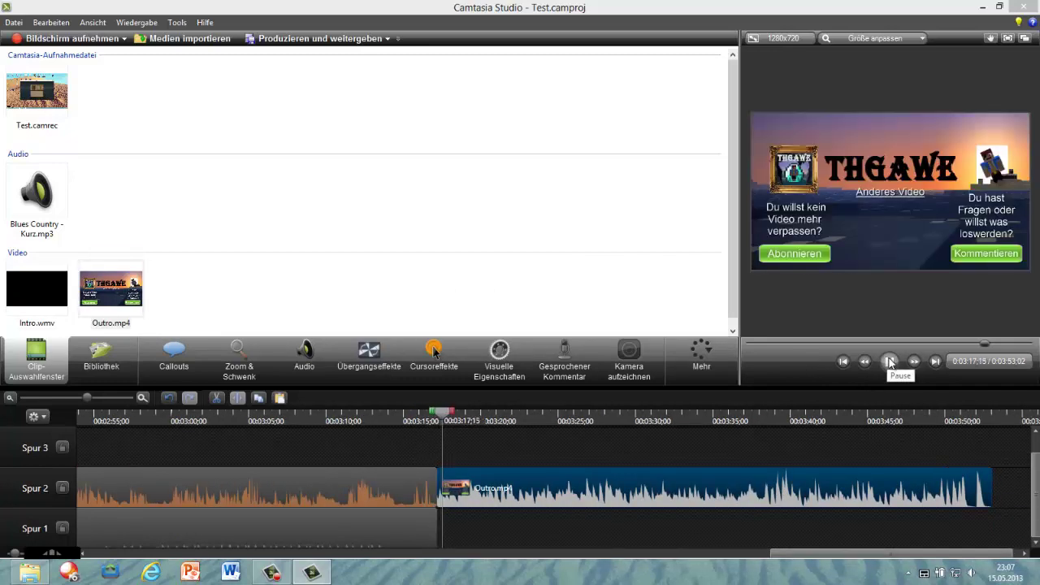
left_click(889, 363)
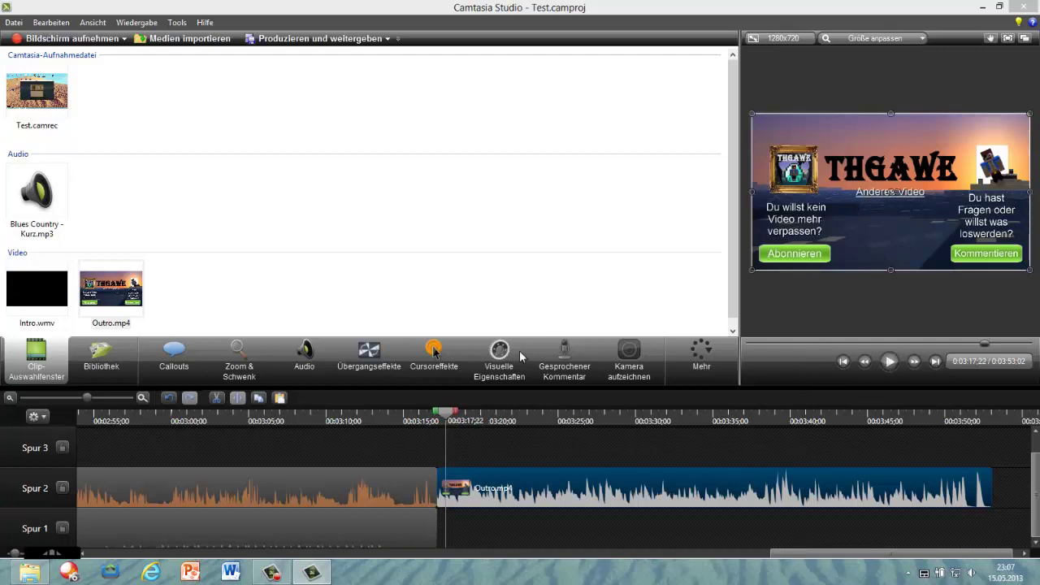
left_click_drag(452, 416, 442, 416)
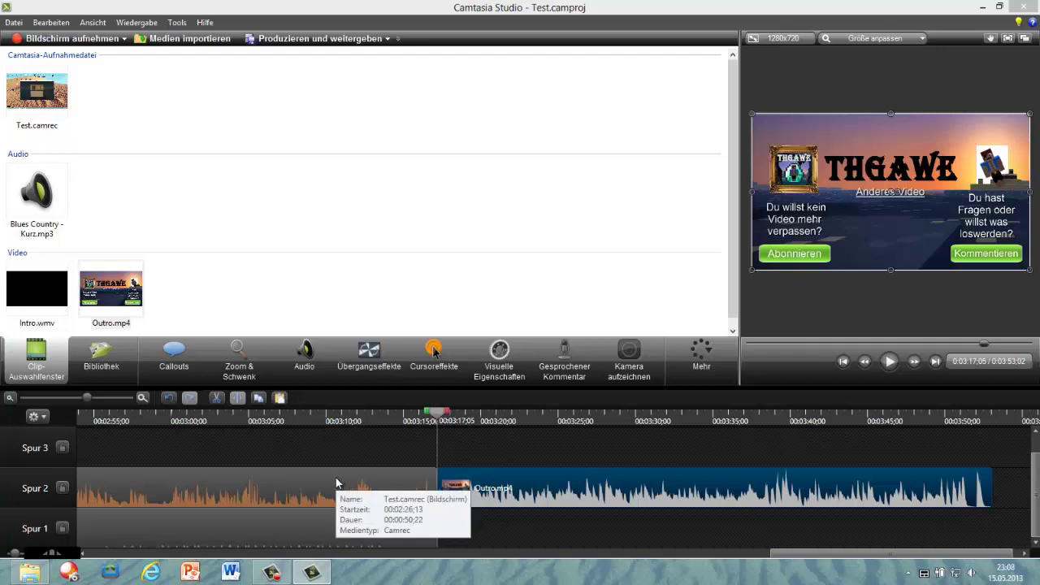
left_click(276, 574)
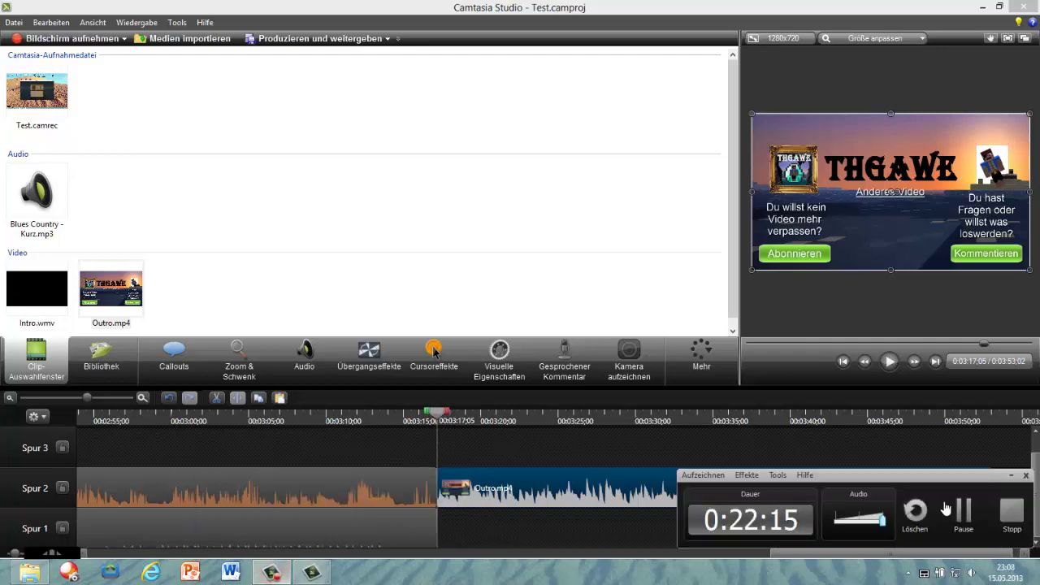
left_click(968, 512)
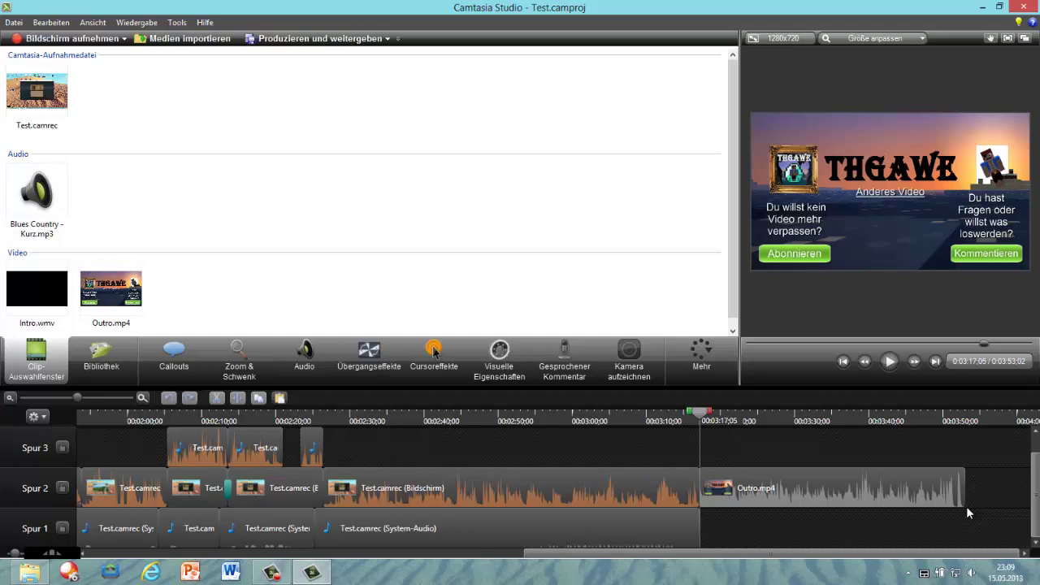
- Paste the copied Weizen Farm.camrec clips into Spur 3 above the outro, starting at 3:17;05
right_click(731, 447)
left_click(796, 313)
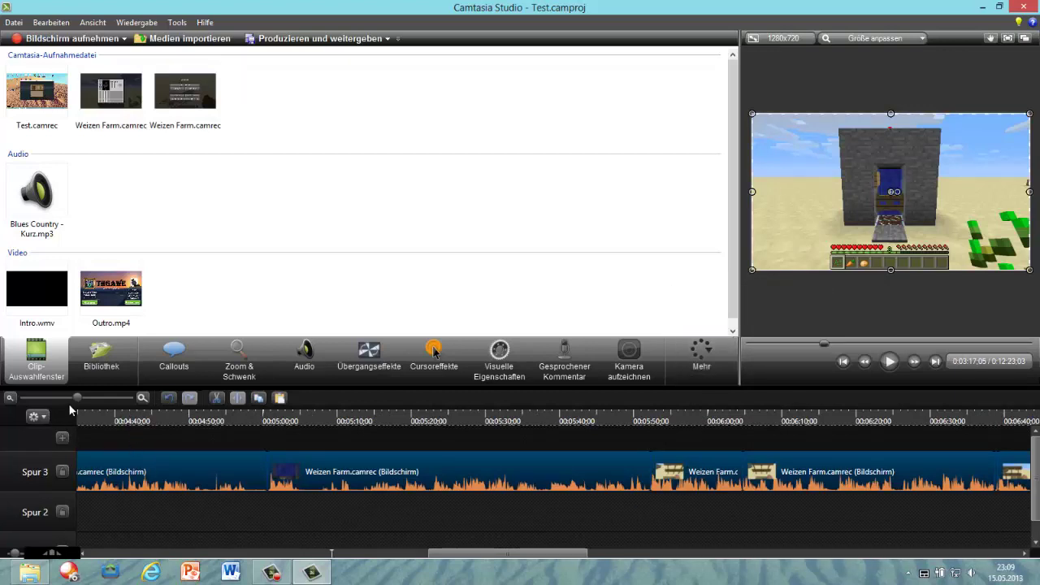
left_click_drag(78, 401, 61, 400)
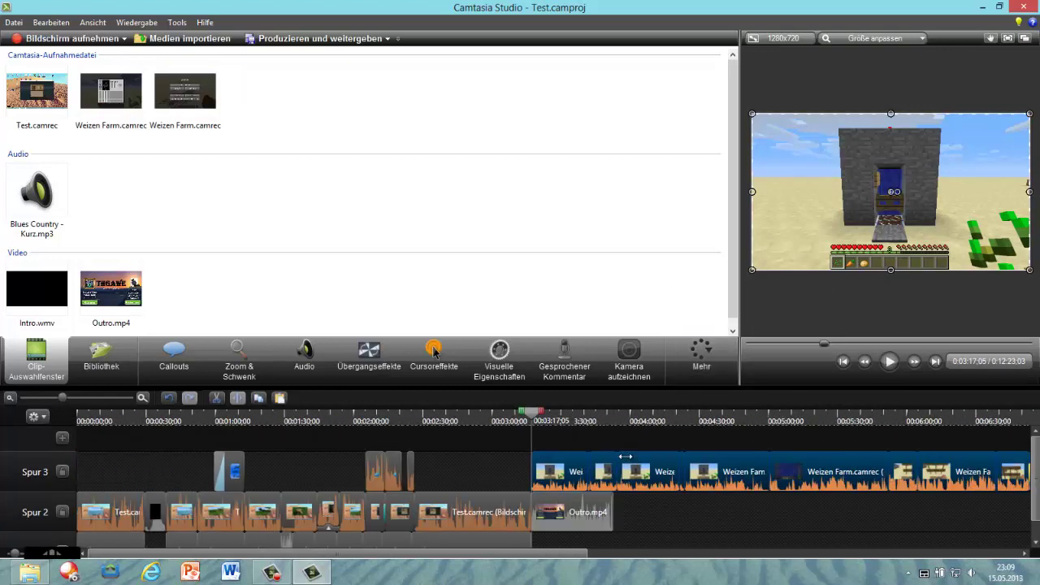
- Split the Weizen Farm clips on Spur 3 at 4:49;12 and delete the part before the split
left_click_drag(530, 419, 743, 418)
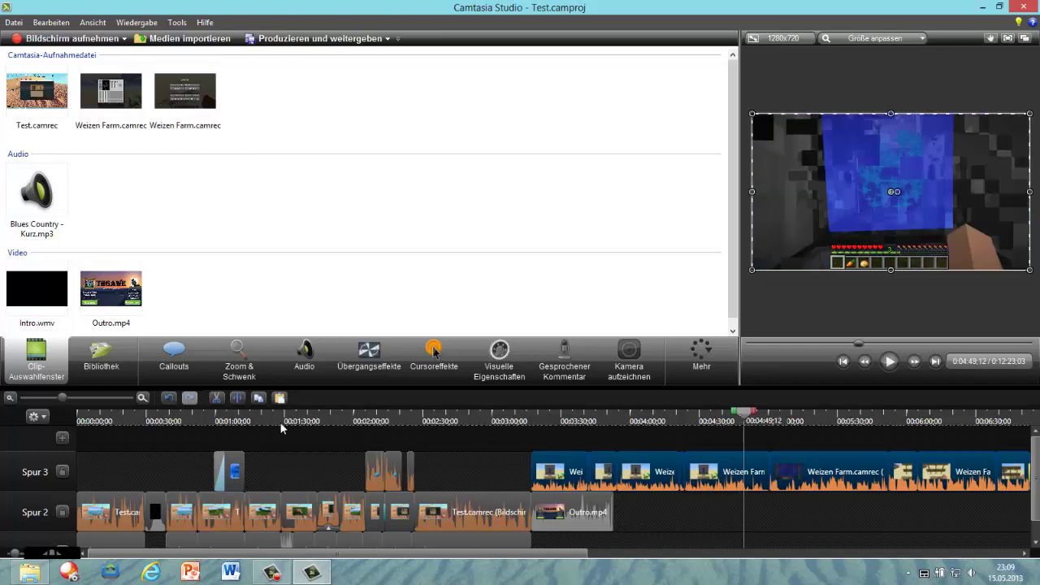
left_click(233, 397)
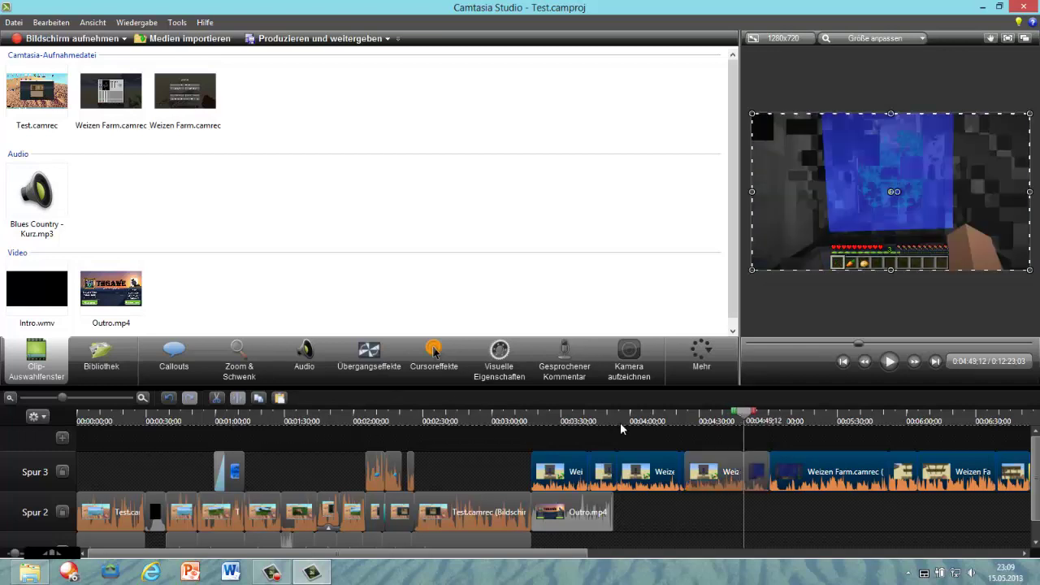
left_click(706, 465)
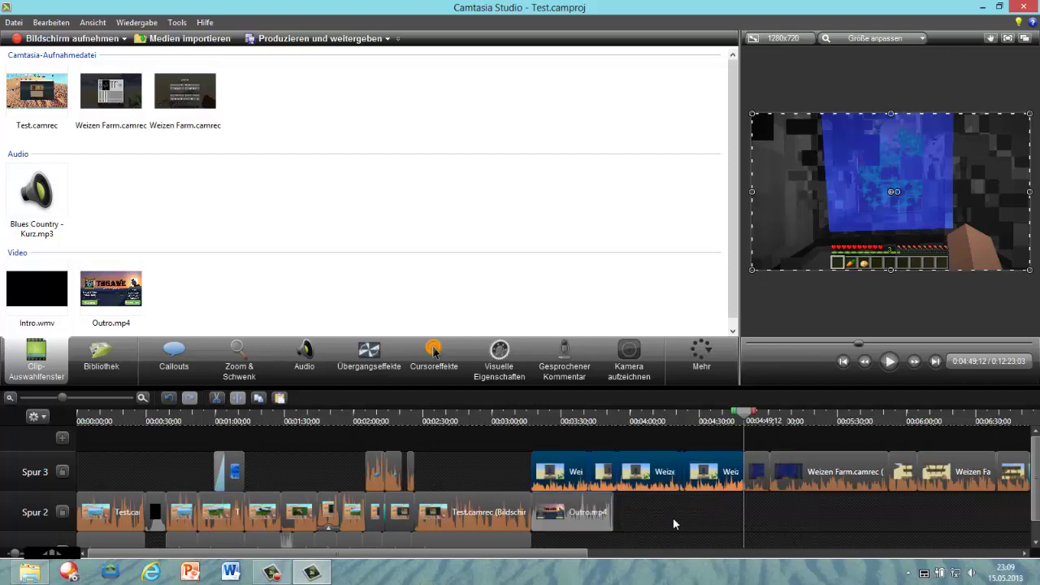
key("Delete")
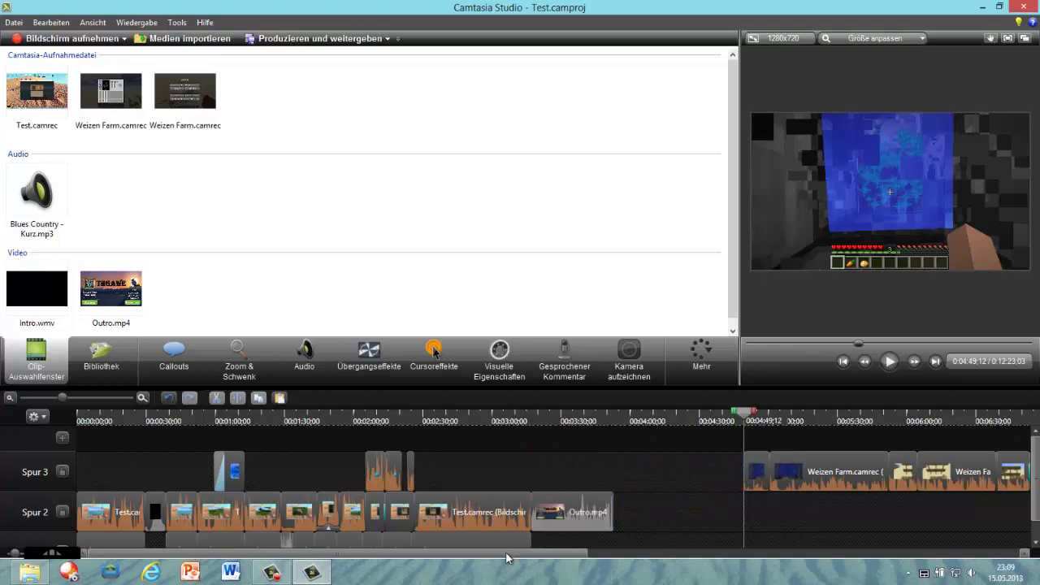
- Move all remaining Weizen Farm clips on Spur 3 together so they start at 3:17;05, above the beginning of the outro
left_click_drag(505, 557, 878, 551)
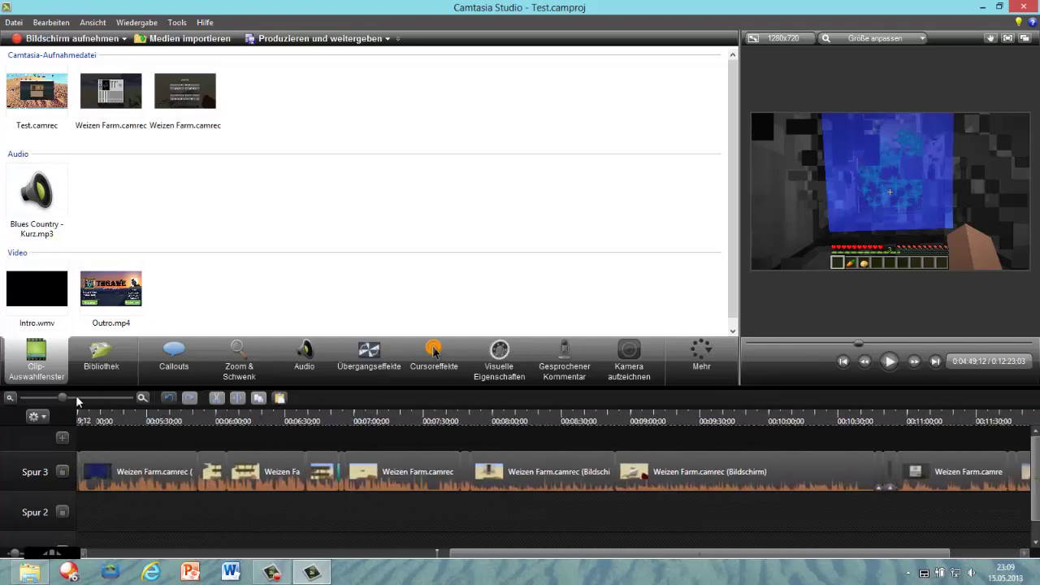
left_click_drag(64, 397, 44, 397)
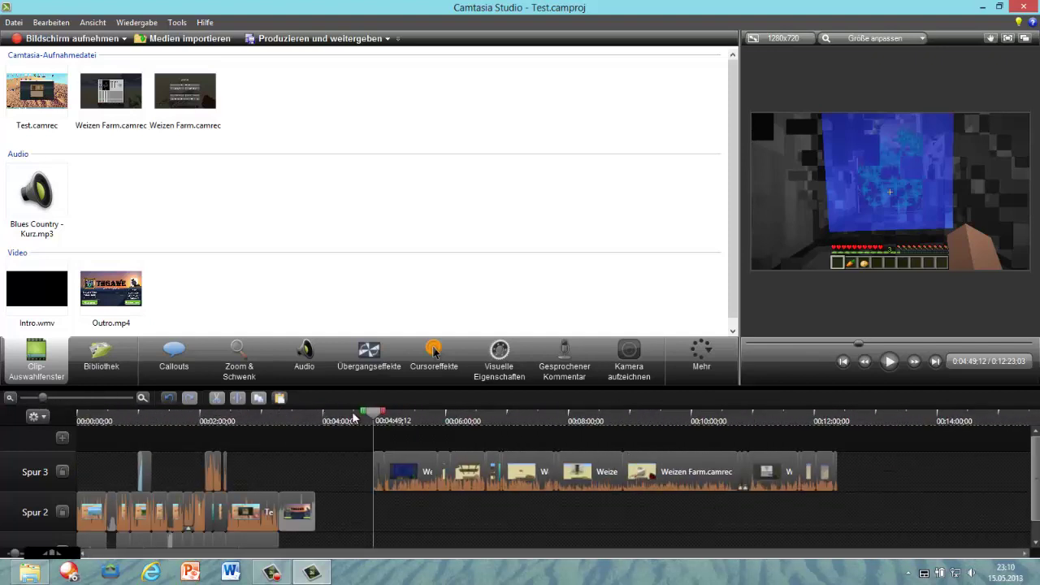
left_click_drag(373, 418, 279, 427)
left_click_drag(936, 466, 267, 480)
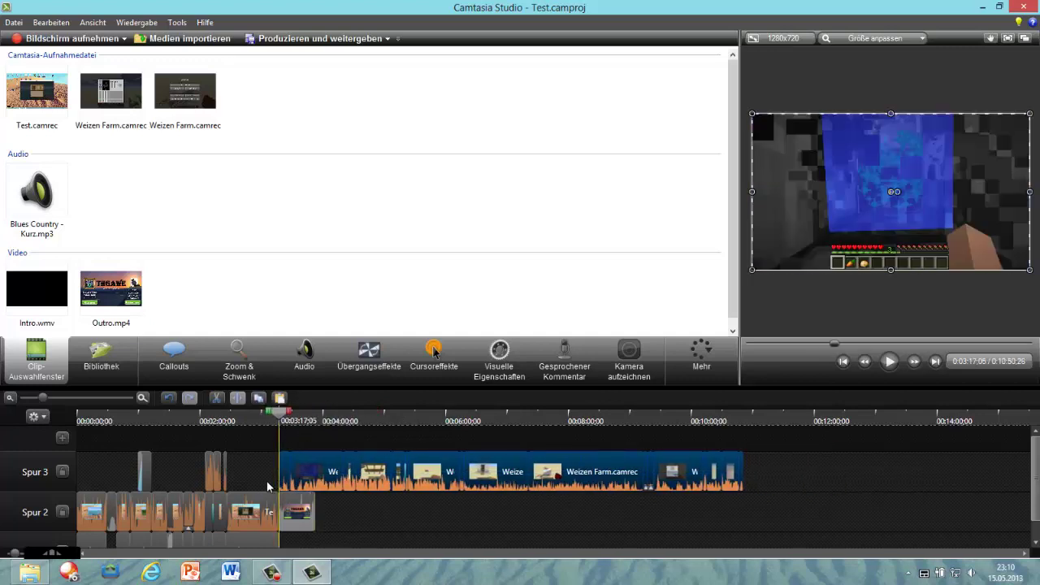
- Split the Weizen Farm clips on Spur 3 at the outro's end, 3:53;02, and delete everything after it
left_click_drag(280, 414, 318, 415)
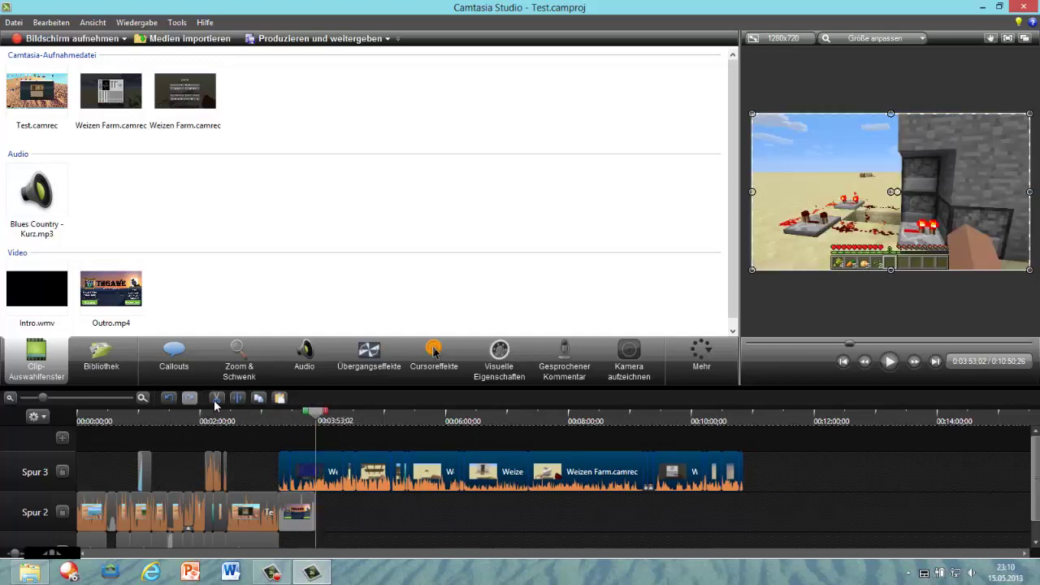
left_click(237, 398)
left_click(816, 464)
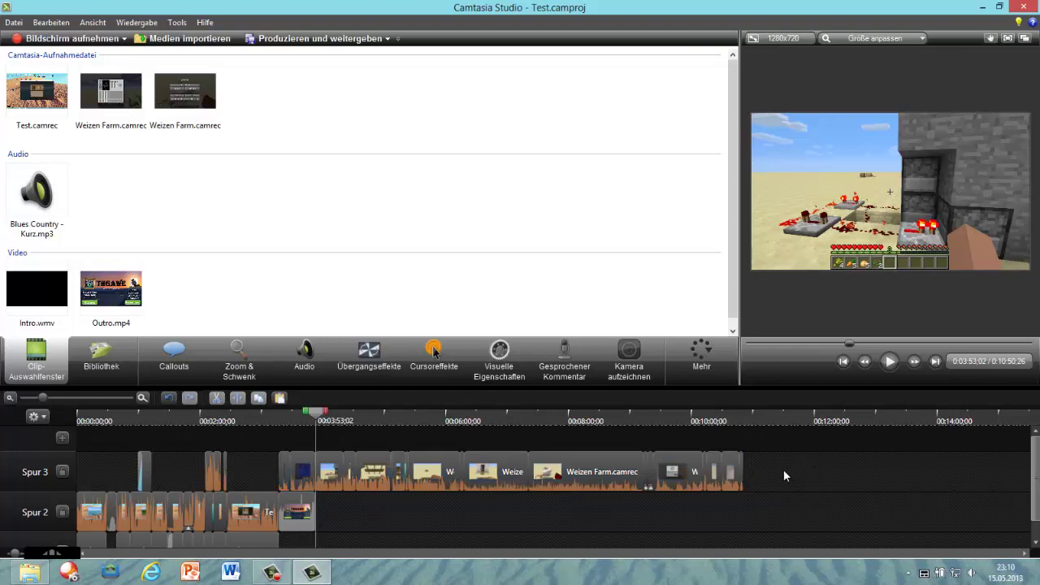
left_click(666, 471)
key("Delete")
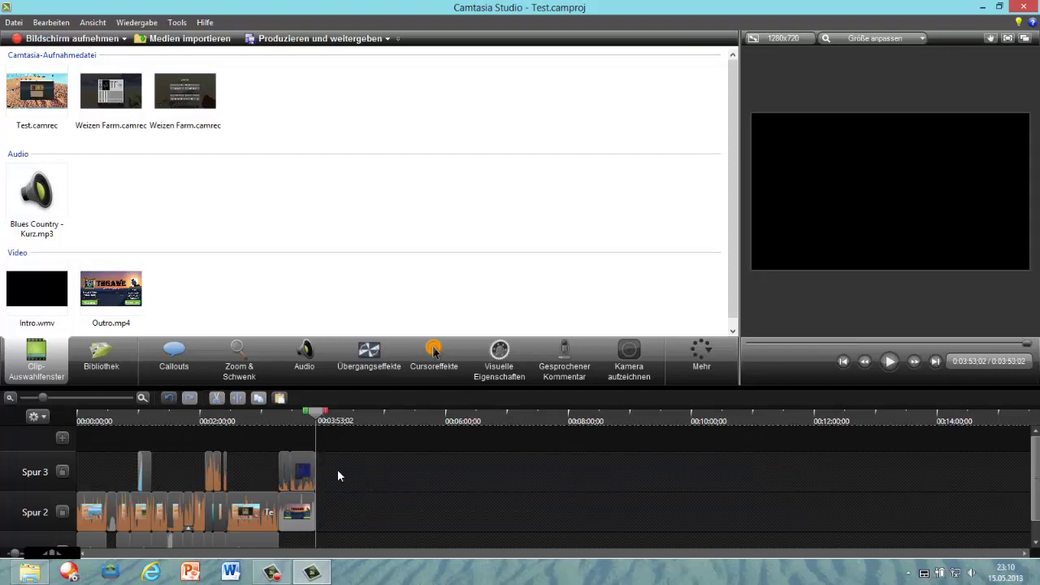
- Shrink both Weizen Farm clips over the outro to about 57% scale and place them below "Anderes Video", between the two green buttons
left_click_drag(313, 413, 276, 417)
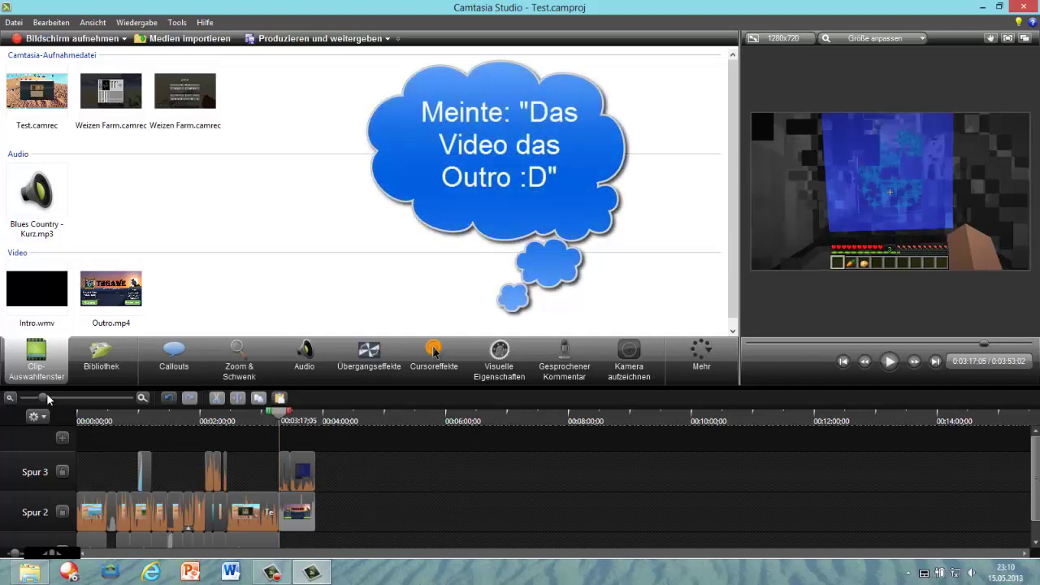
left_click_drag(47, 398, 62, 398)
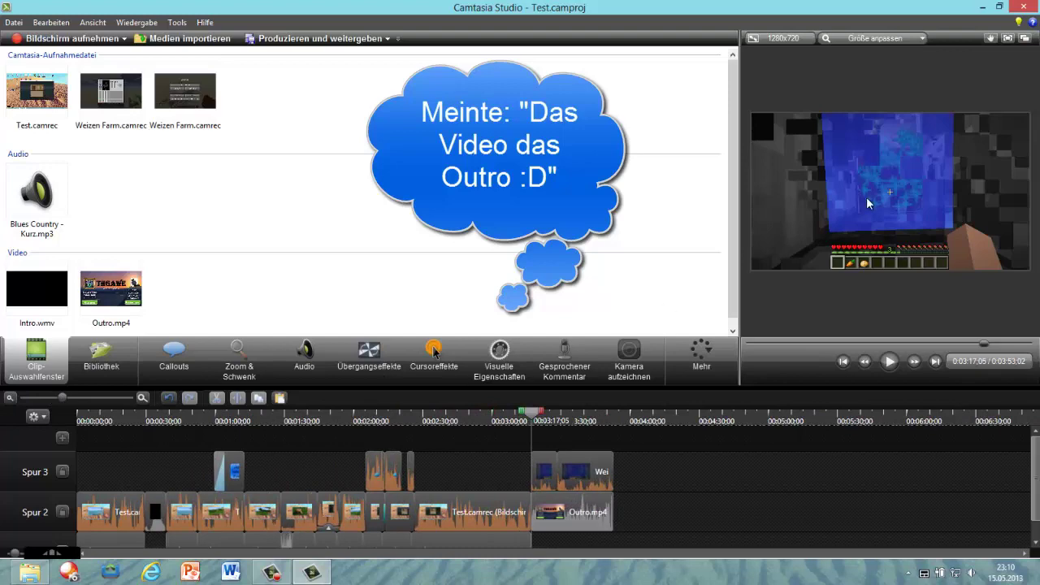
left_click(254, 354)
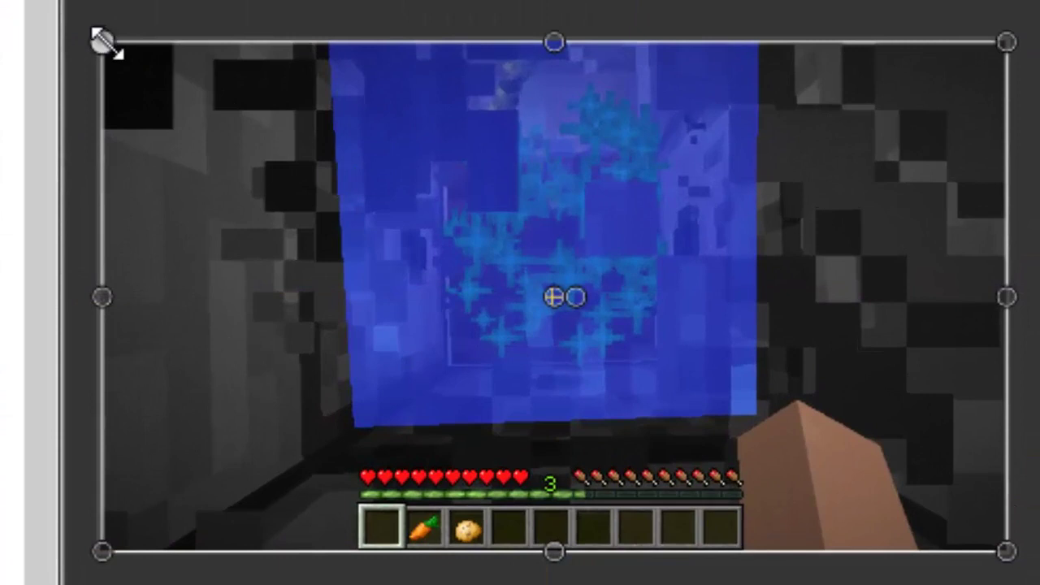
left_click_drag(102, 40, 663, 358)
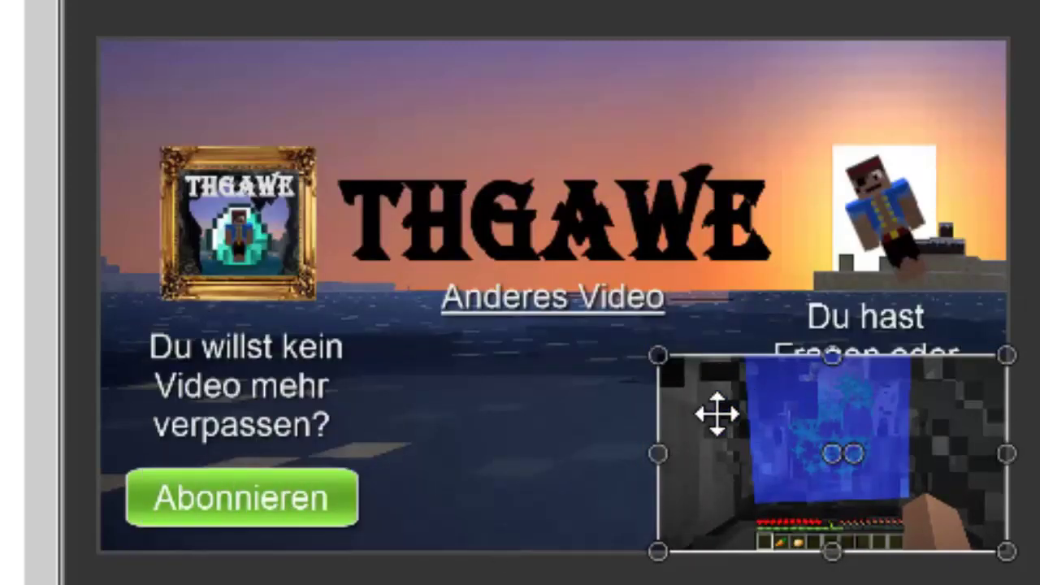
left_click_drag(715, 415, 477, 389)
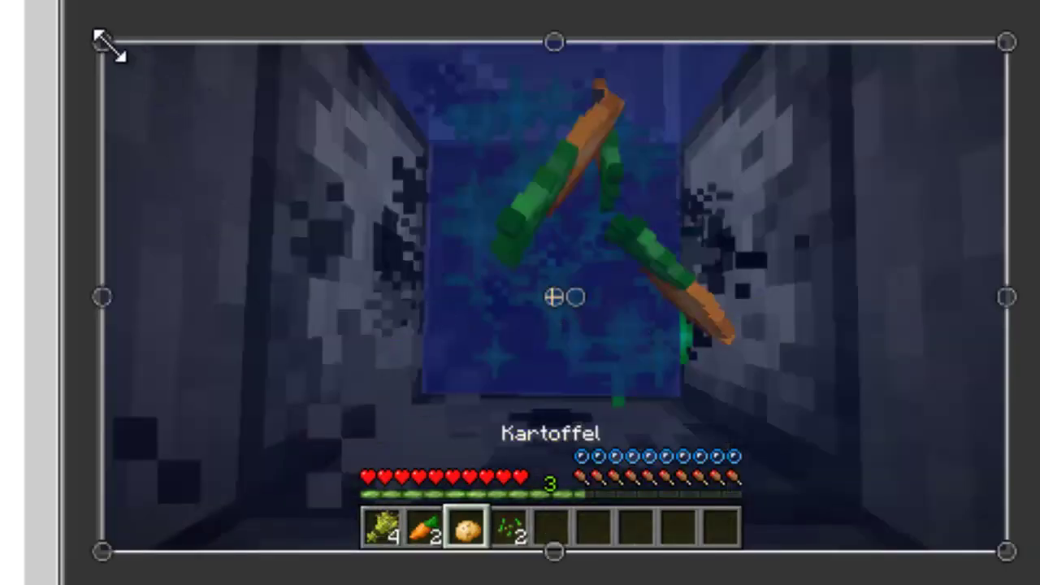
left_click_drag(102, 40, 910, 367)
left_click_drag(861, 427, 585, 409)
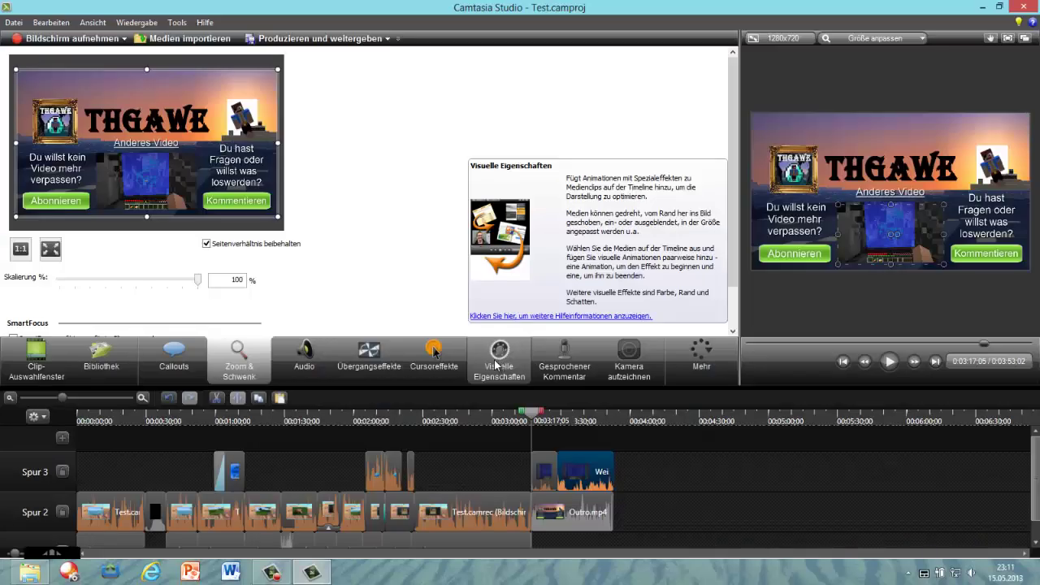
- Examine the visual properties of the overlaid clip and the last Test.camrec clip, and the camera recording options
left_click(495, 365)
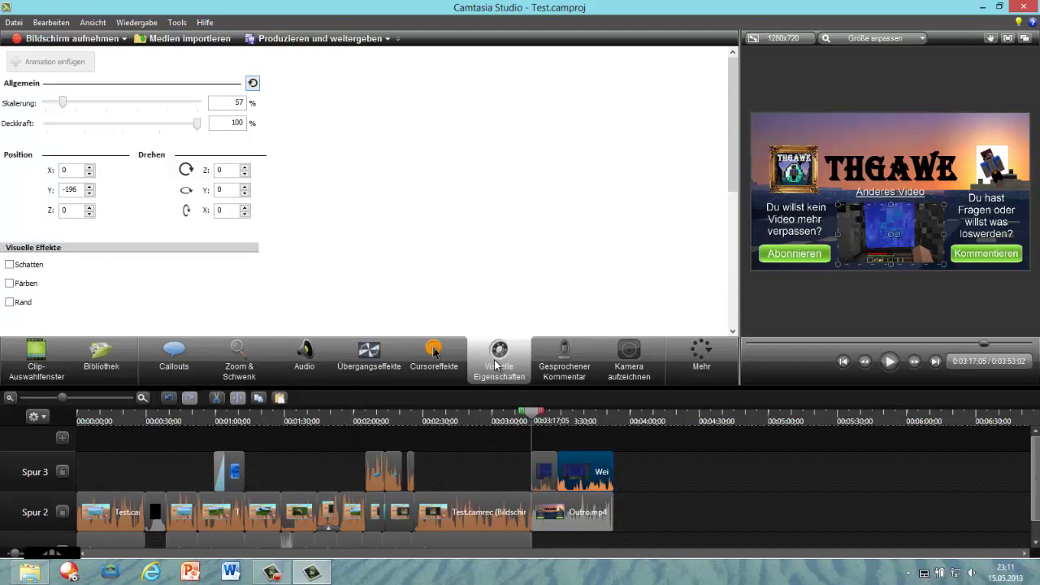
left_click(503, 514)
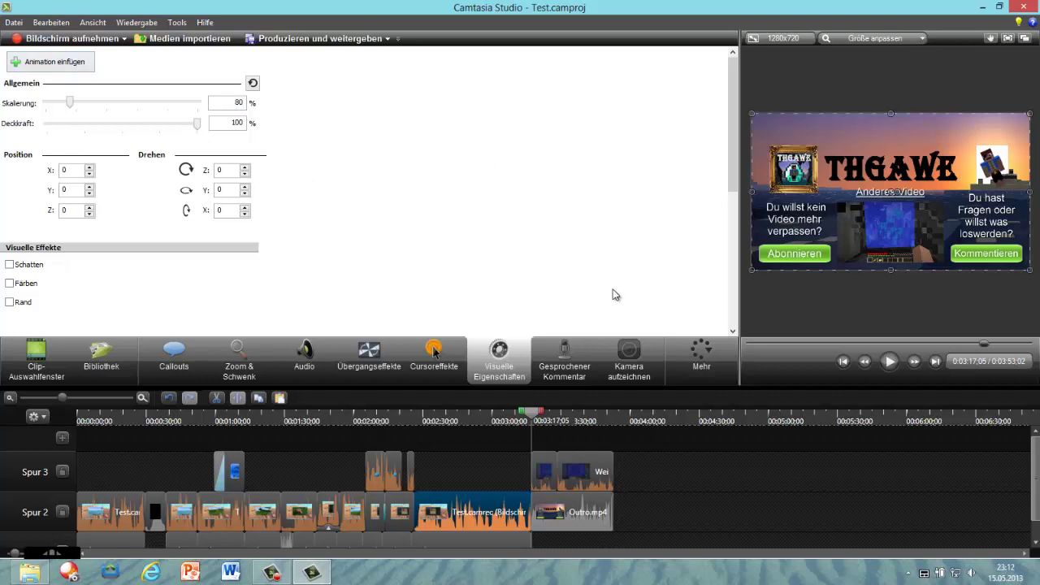
left_click(631, 354)
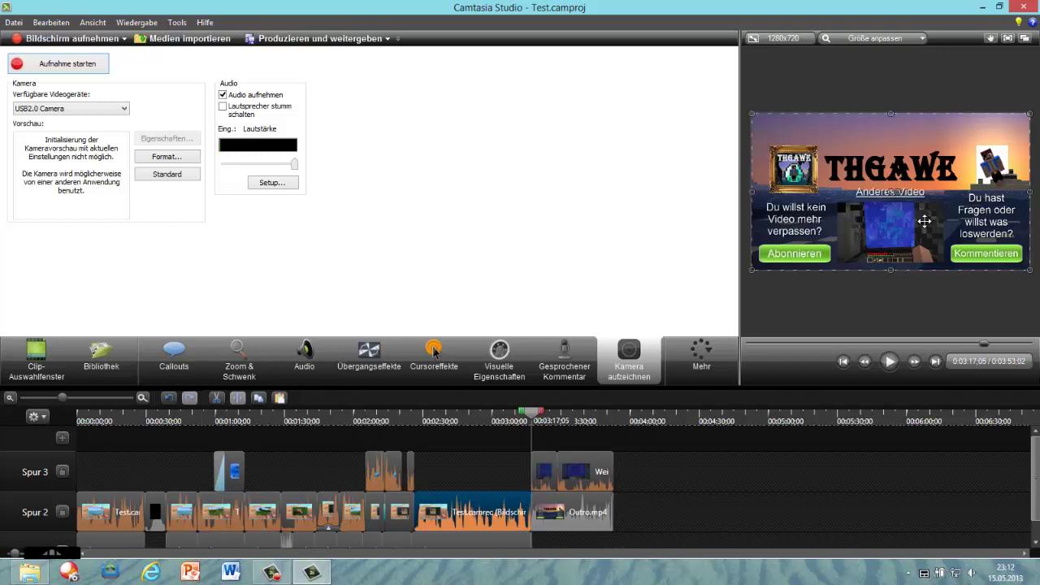
- Add a trial caption reading "asdefsafds" at 3:17;05
left_click(702, 357)
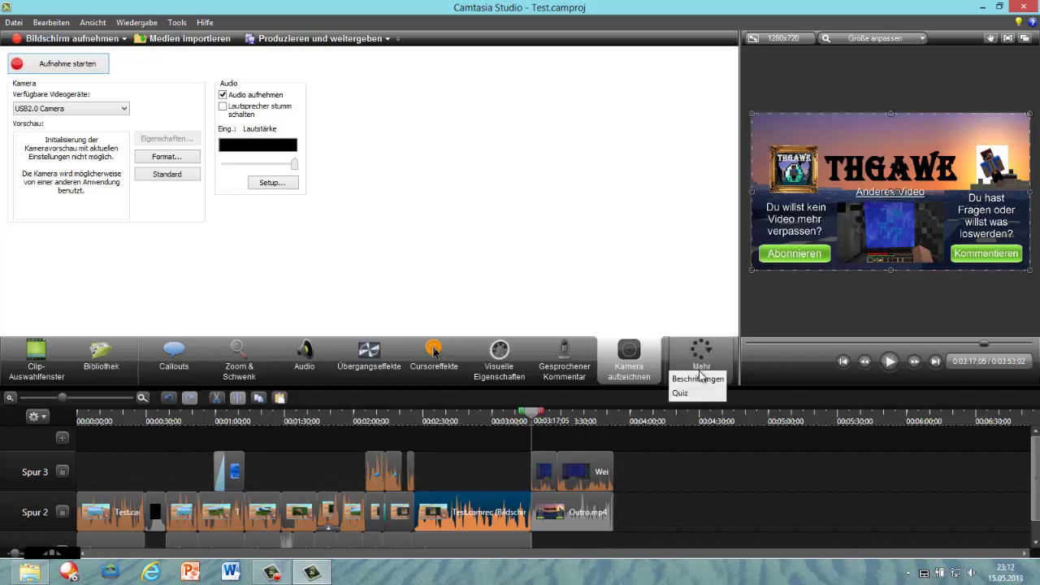
left_click(698, 379)
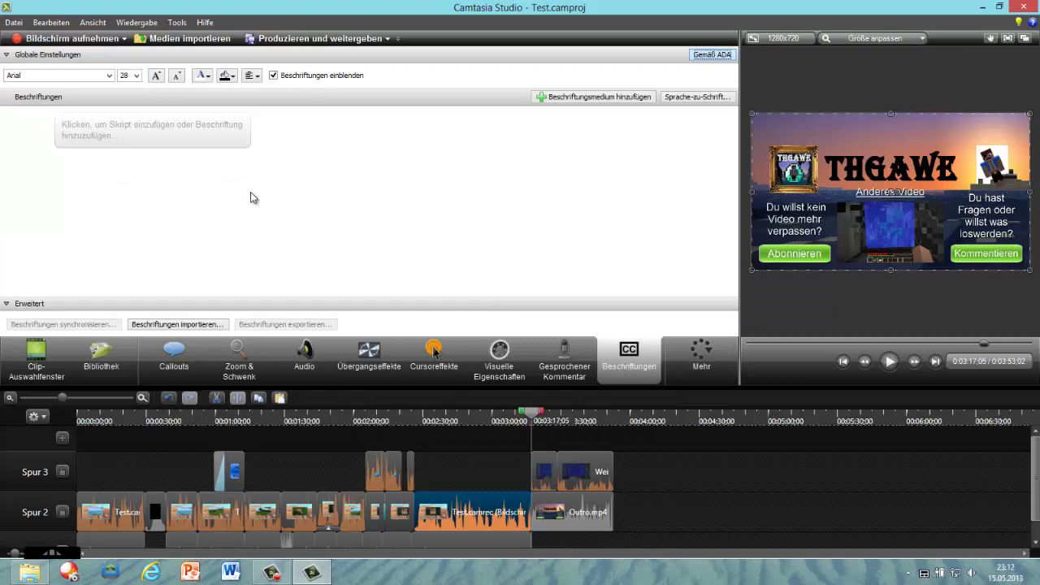
left_click(127, 136)
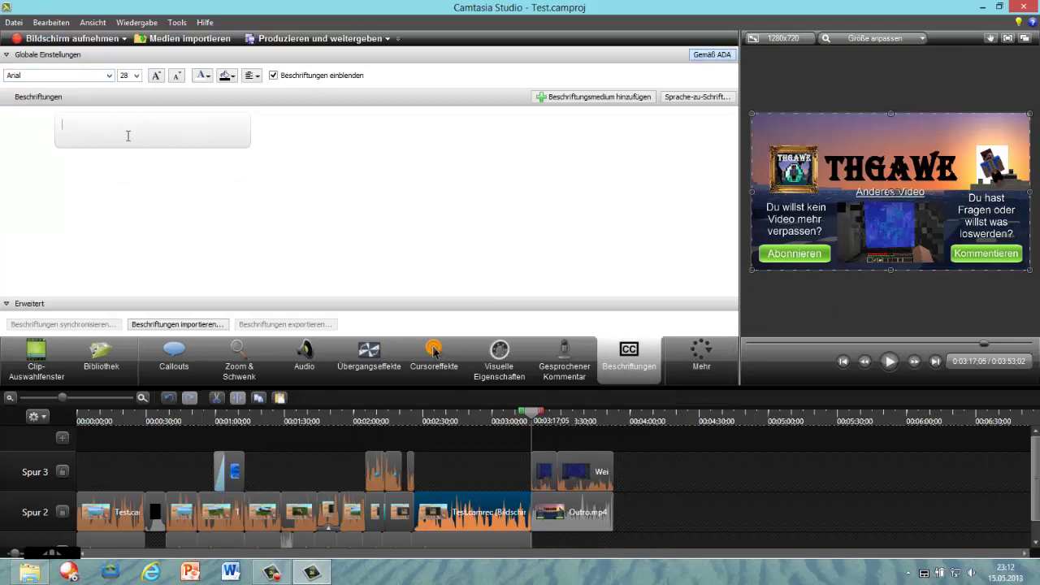
type("asdefsafds")
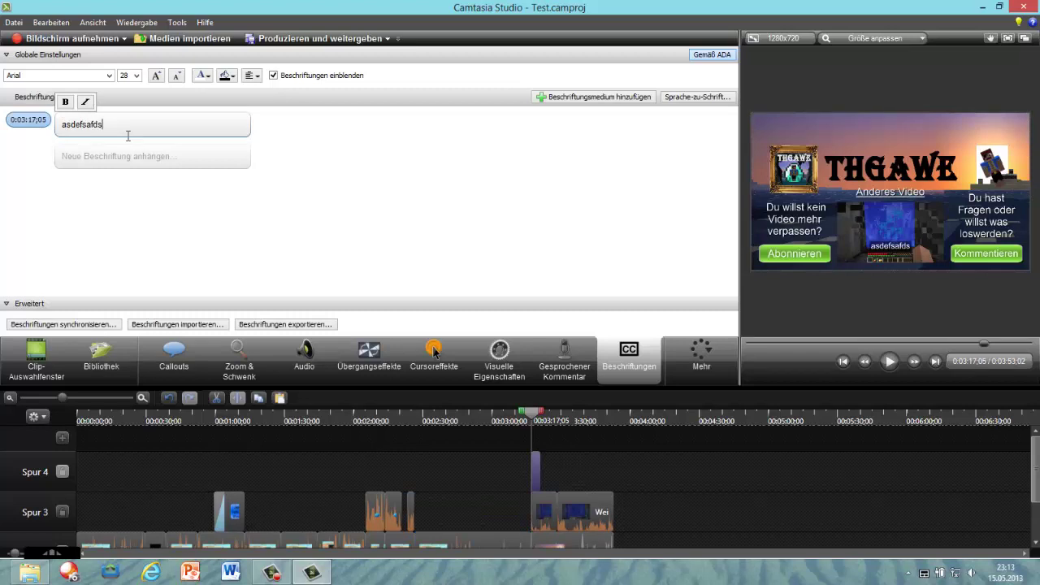
- Delete the trial caption at 3:17;05 and remove its empty track, Spur 4
key("BackSpace")
key("BackSpace")
key("BackSpace")
key("BackSpace")
key("BackSpace")
key("BackSpace")
key("BackSpace")
key("BackSpace")
key("BackSpace")
key("BackSpace")
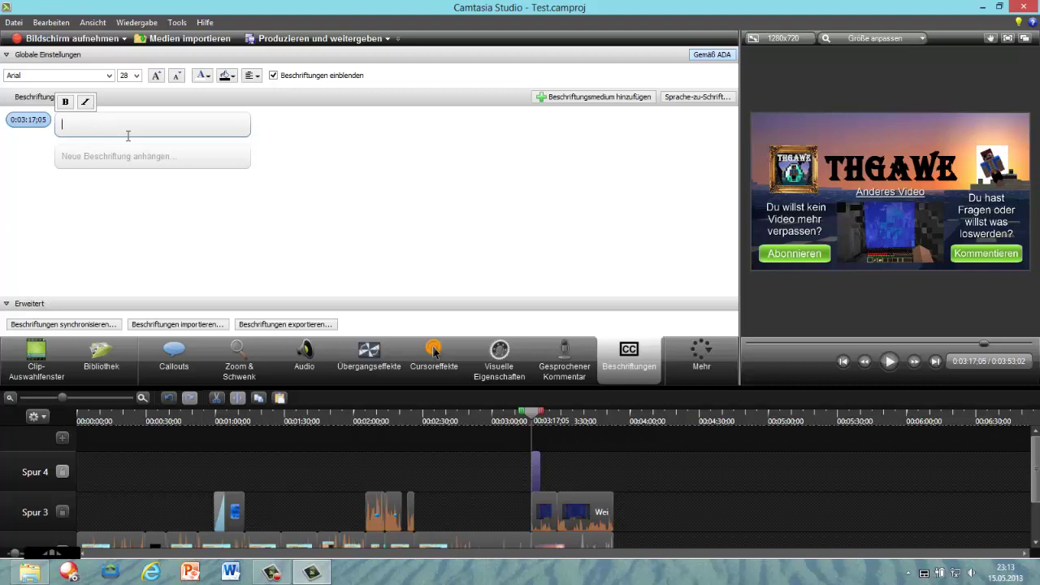
left_click(538, 470)
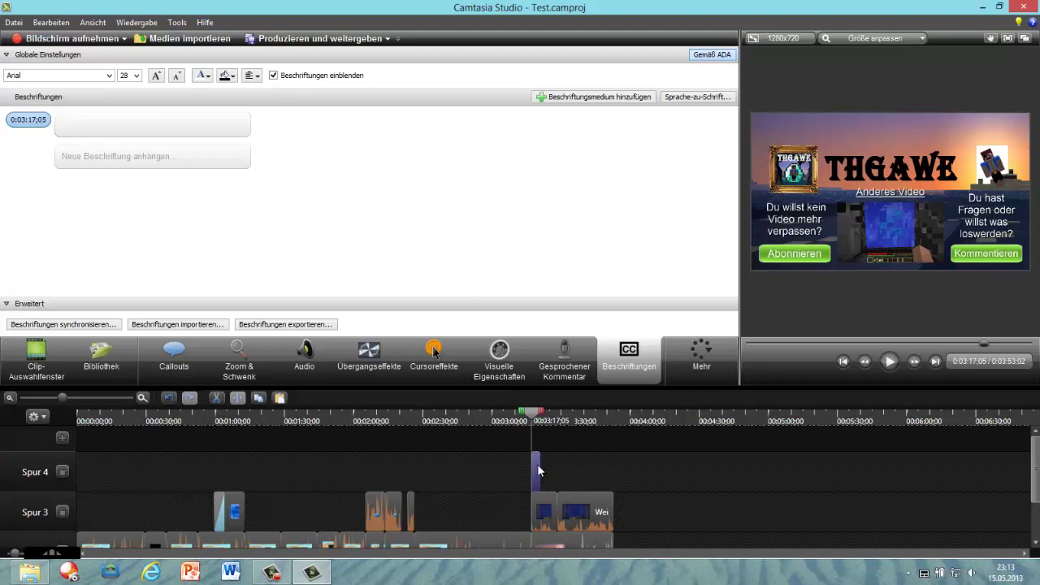
key("Delete")
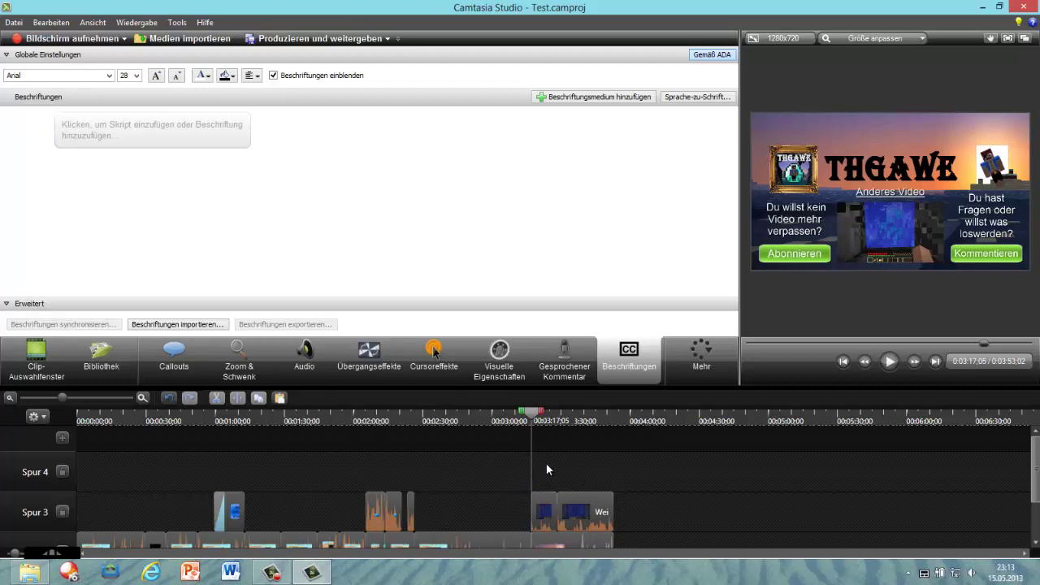
right_click(547, 465)
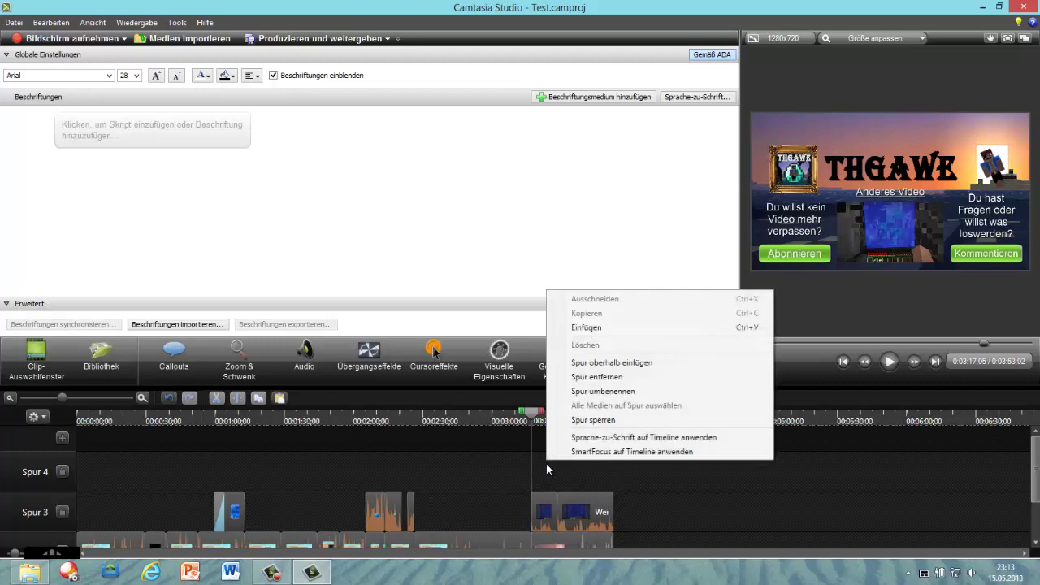
left_click(645, 376)
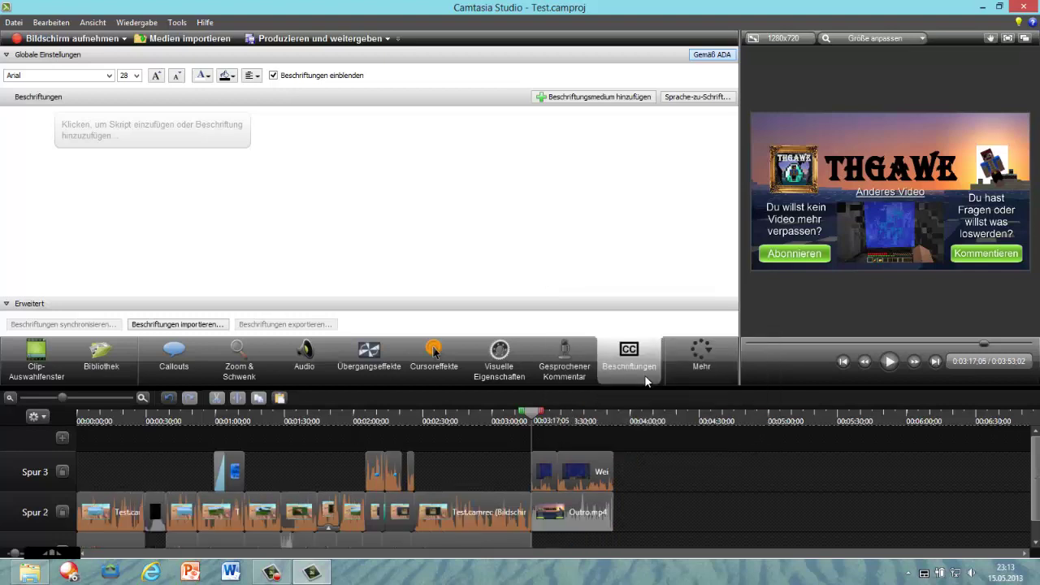
- Examine the quiz and question options
left_click(678, 364)
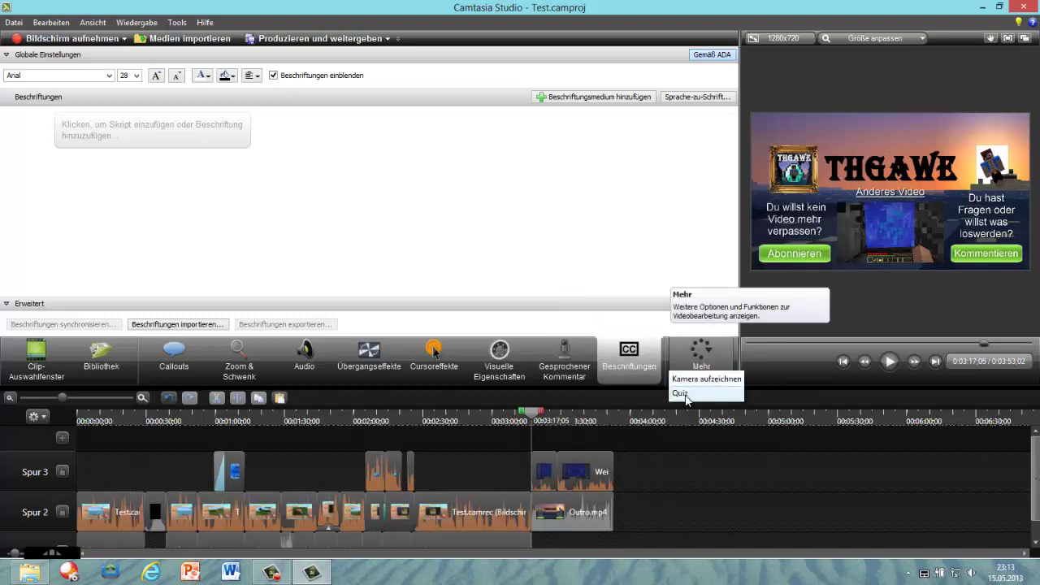
left_click(685, 394)
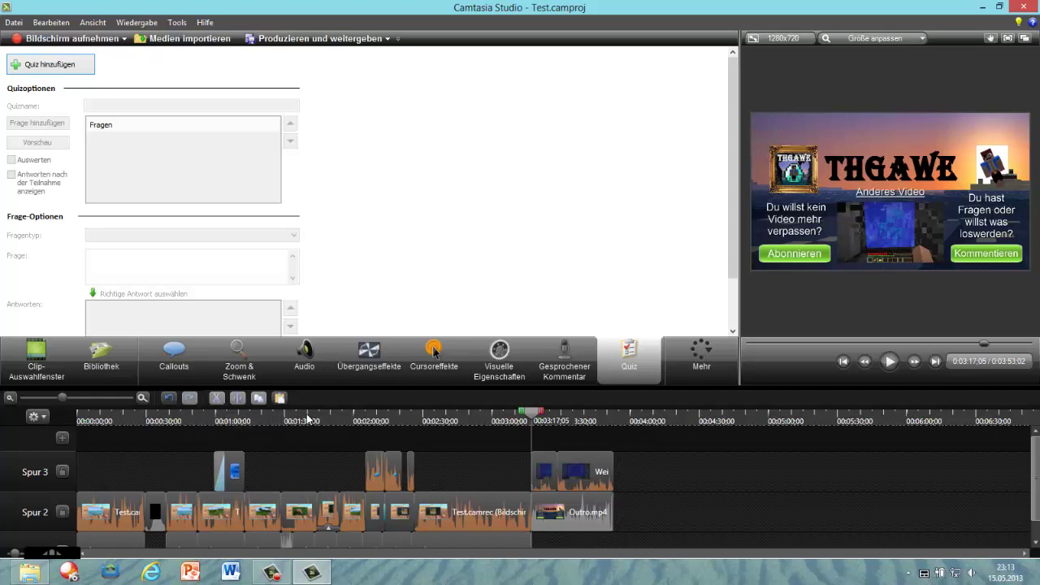
- Set the clip speed of the last Test.camrec clip on Spur 2, starting at 2:26;13, to 200%
left_click_drag(524, 421, 413, 428)
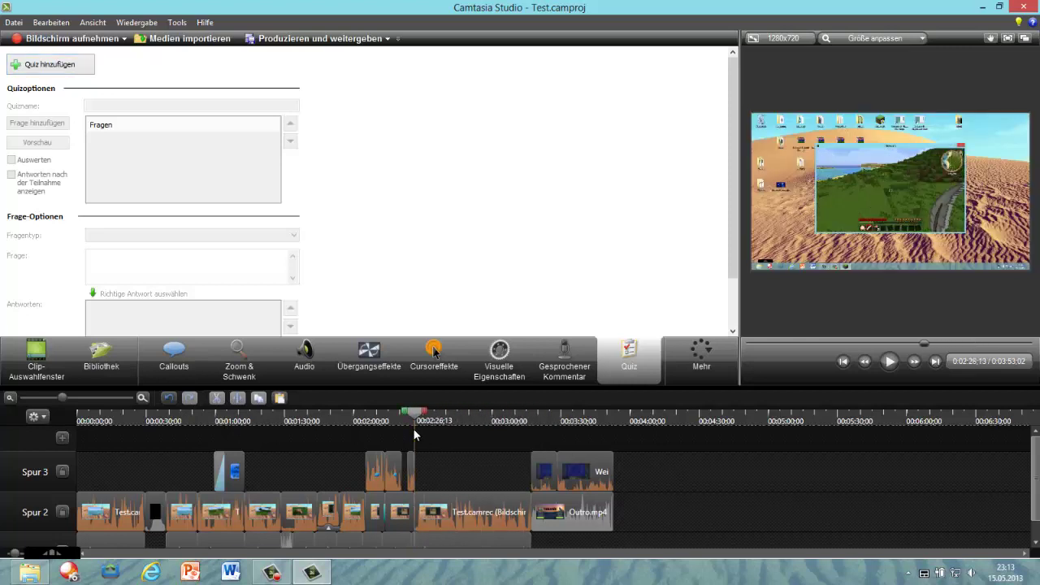
left_click(482, 520)
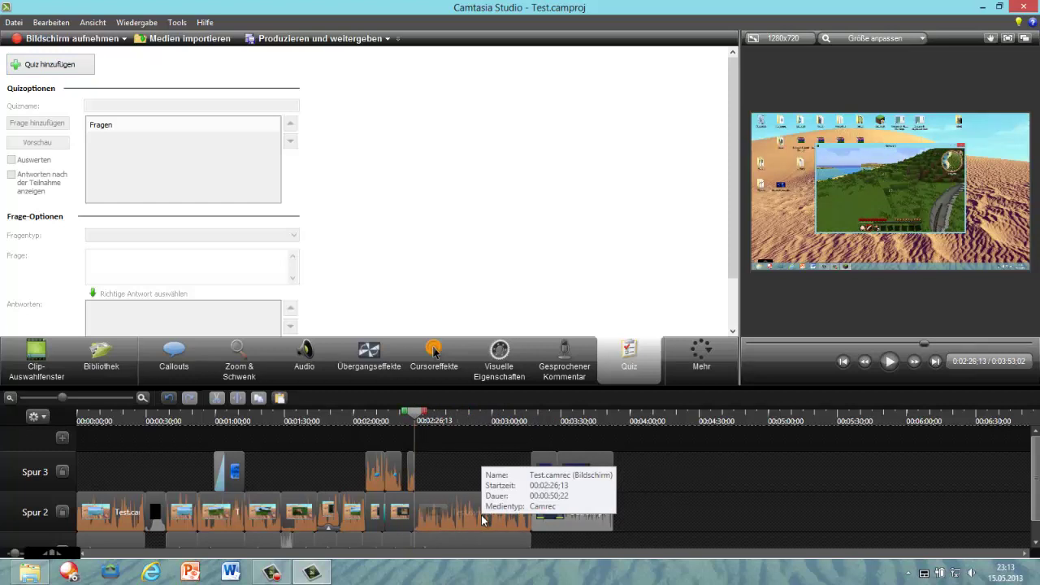
right_click(481, 516)
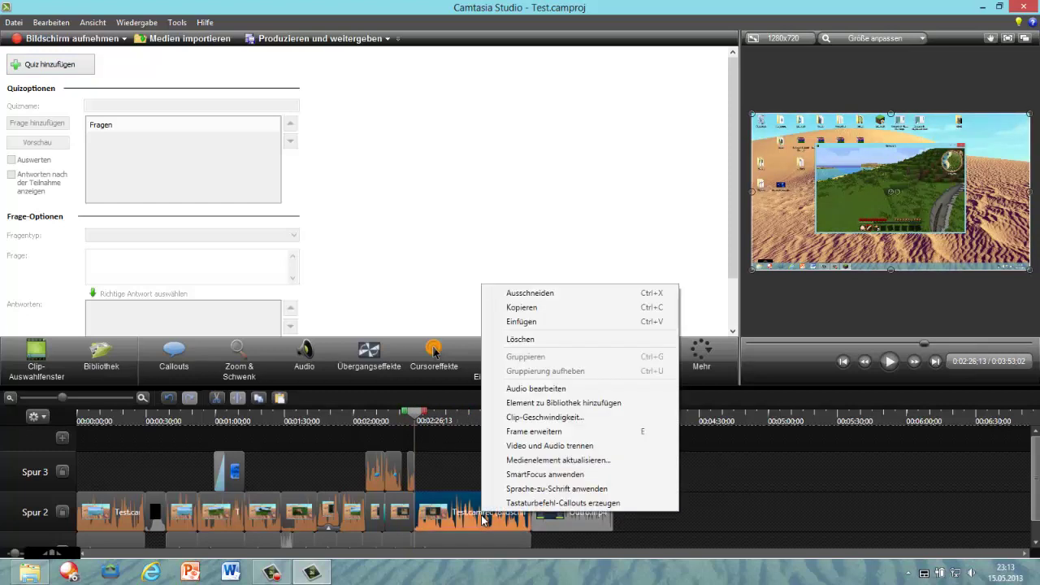
left_click(574, 420)
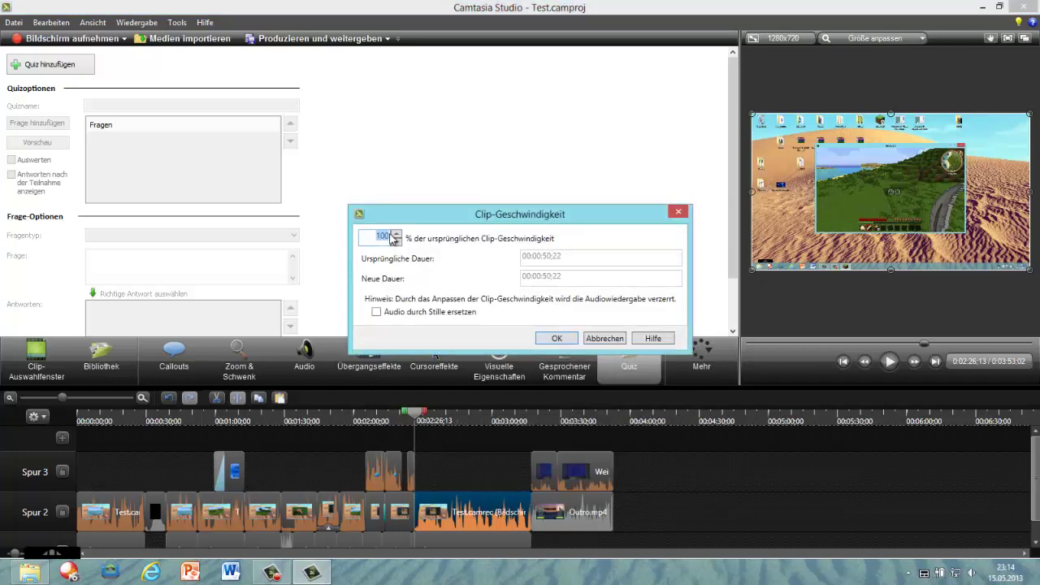
type("200")
left_click(569, 338)
scroll(499, 474, "down", 1)
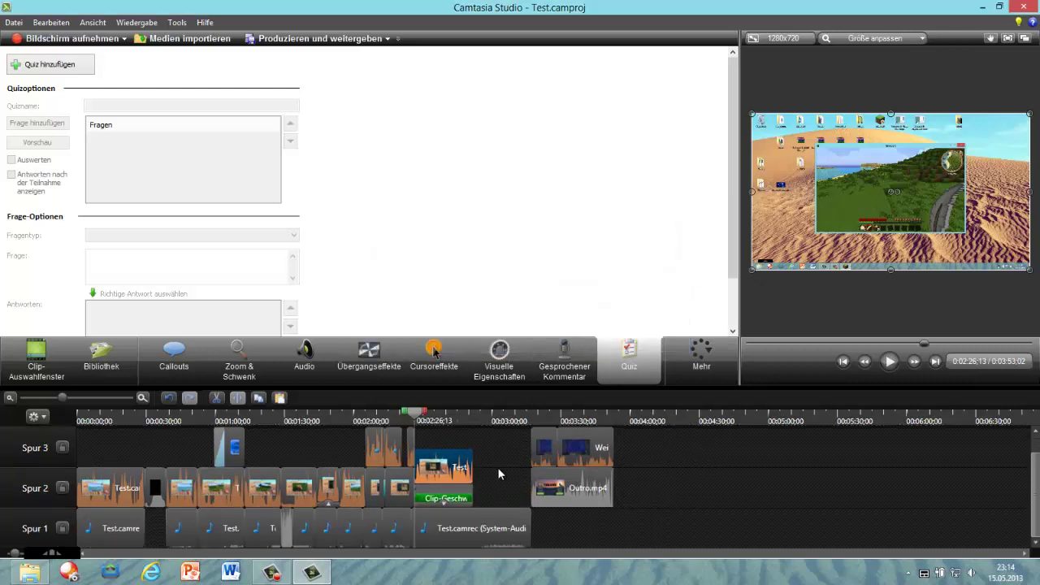
- Play back the sped-up Test.camrec clip from 2:26;13 and return the playhead to the outro's start at 3:17;05
left_click(890, 361)
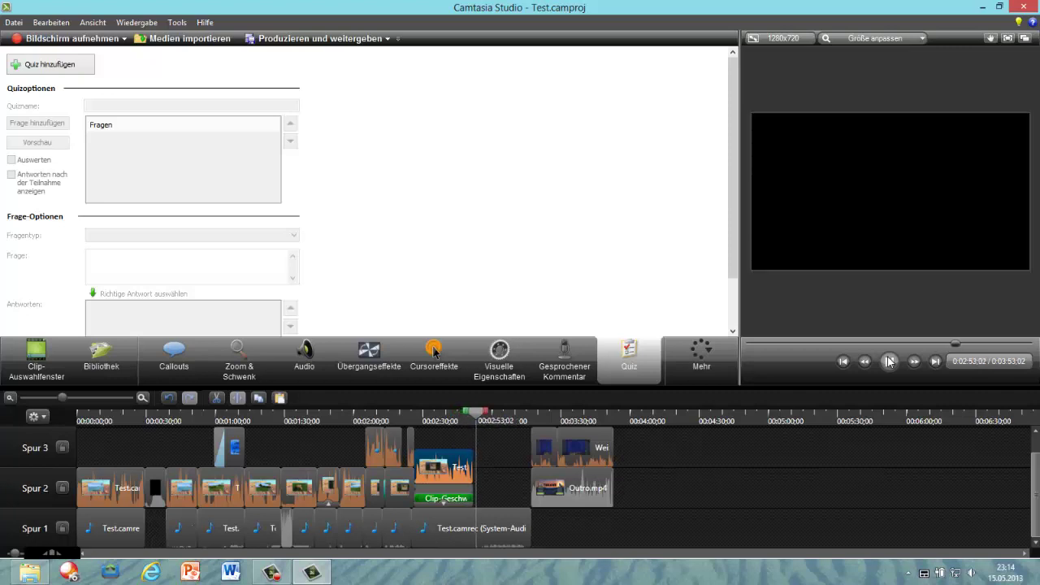
left_click(890, 362)
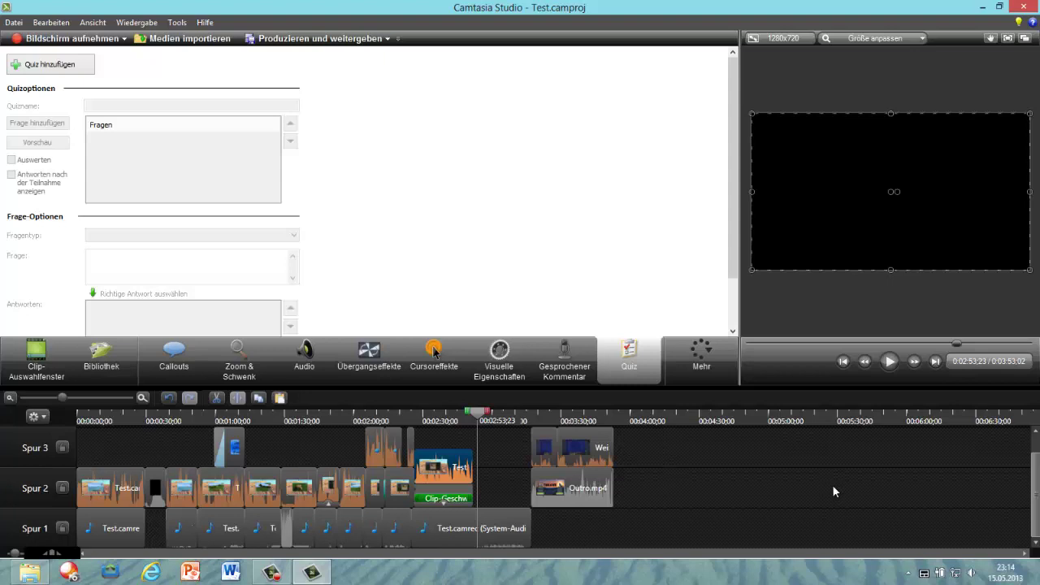
left_click_drag(478, 412, 528, 411)
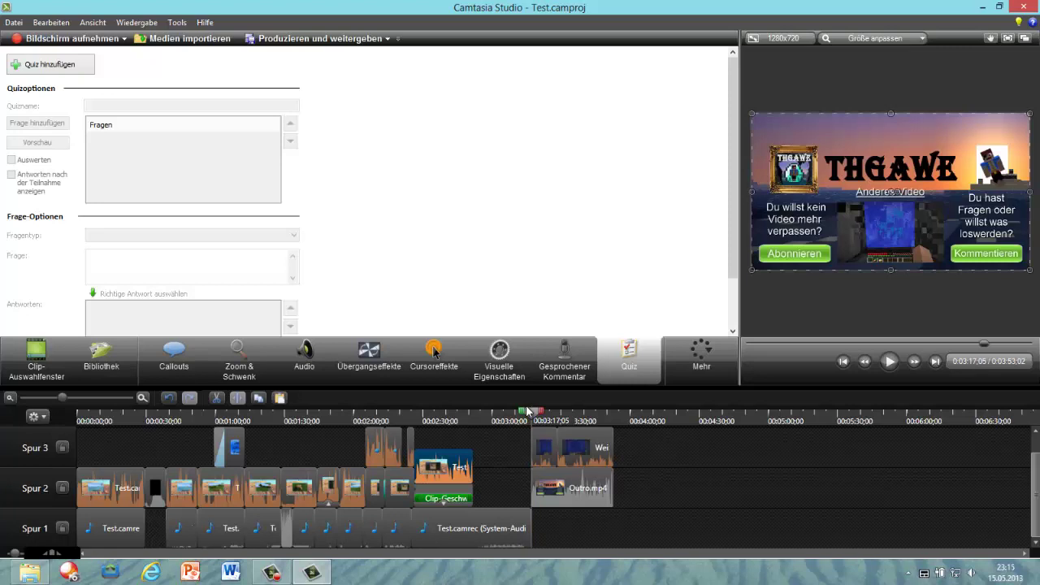
- Walk through producing the video with custom production settings as MP4 - Flash / HTML 5-Player up to the output file page, and cancel
left_click(7, 23)
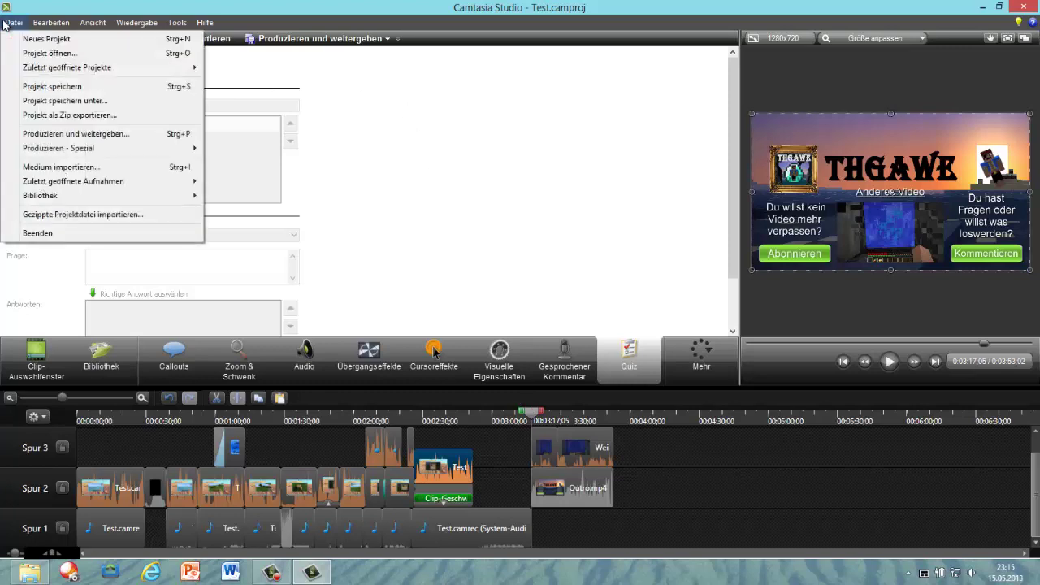
left_click(5, 24)
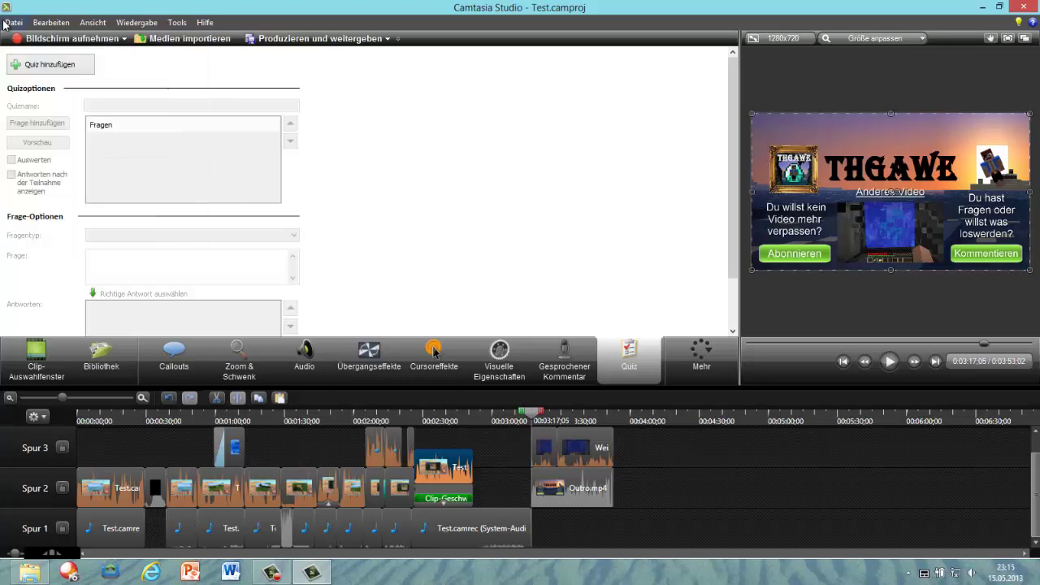
left_click(376, 40)
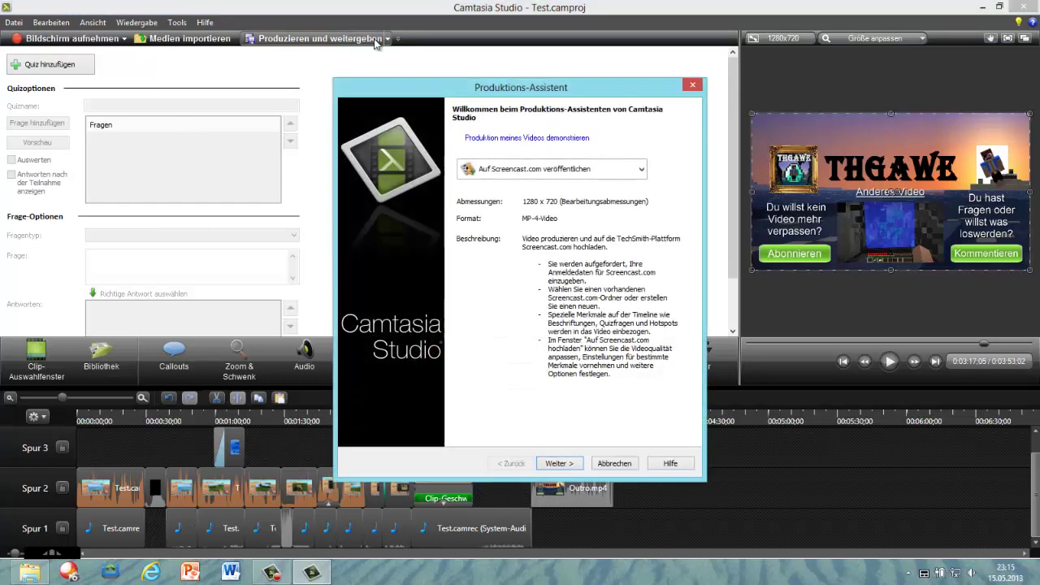
left_click(630, 167)
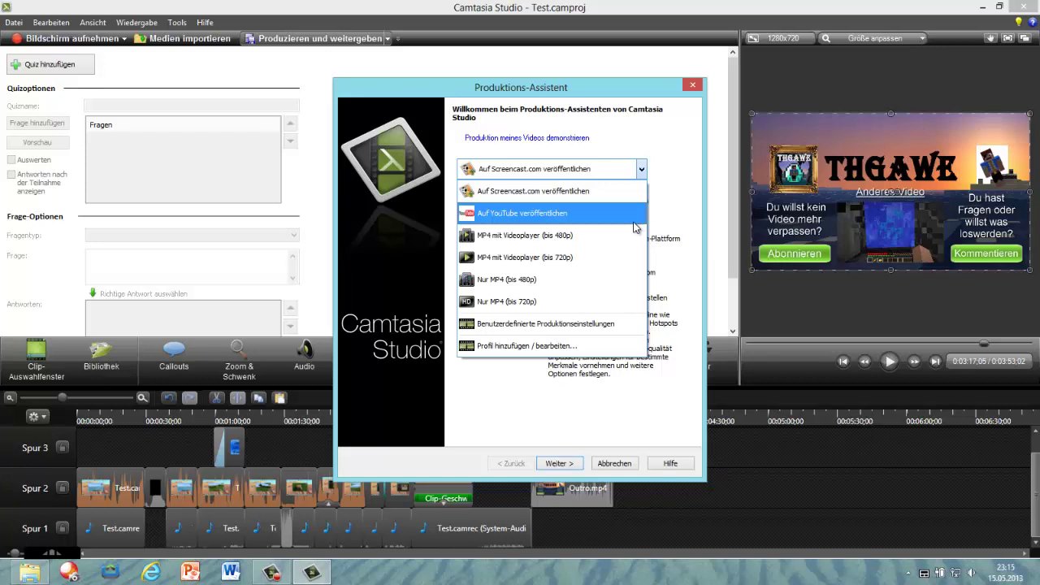
left_click(610, 324)
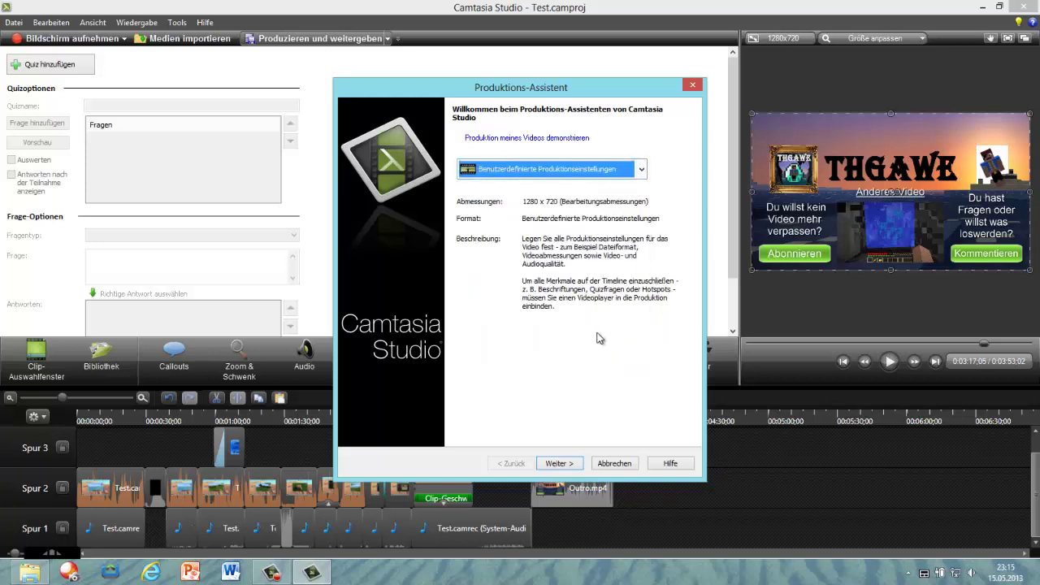
left_click(566, 464)
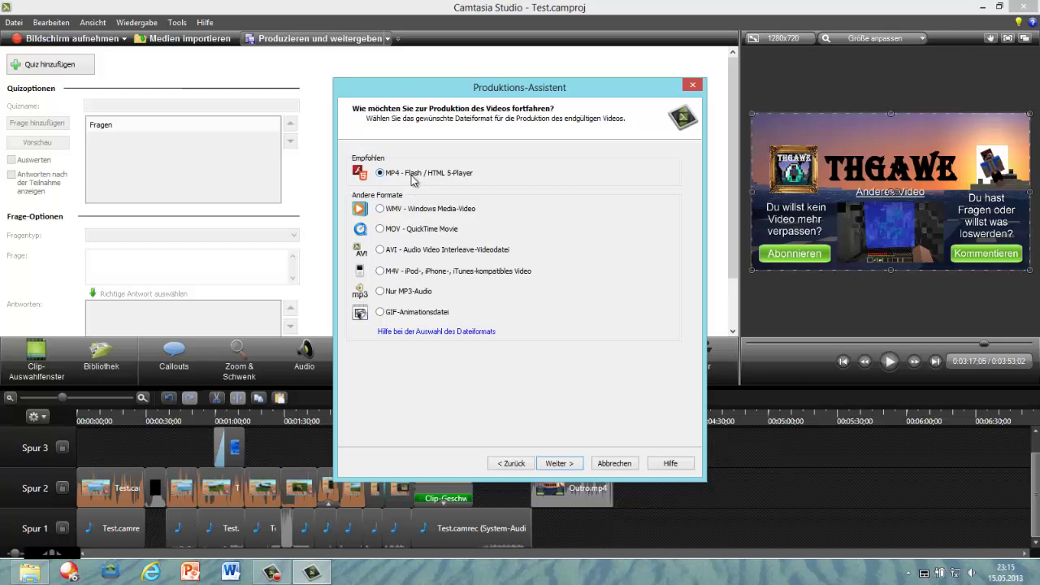
left_click(557, 463)
left_click(558, 463)
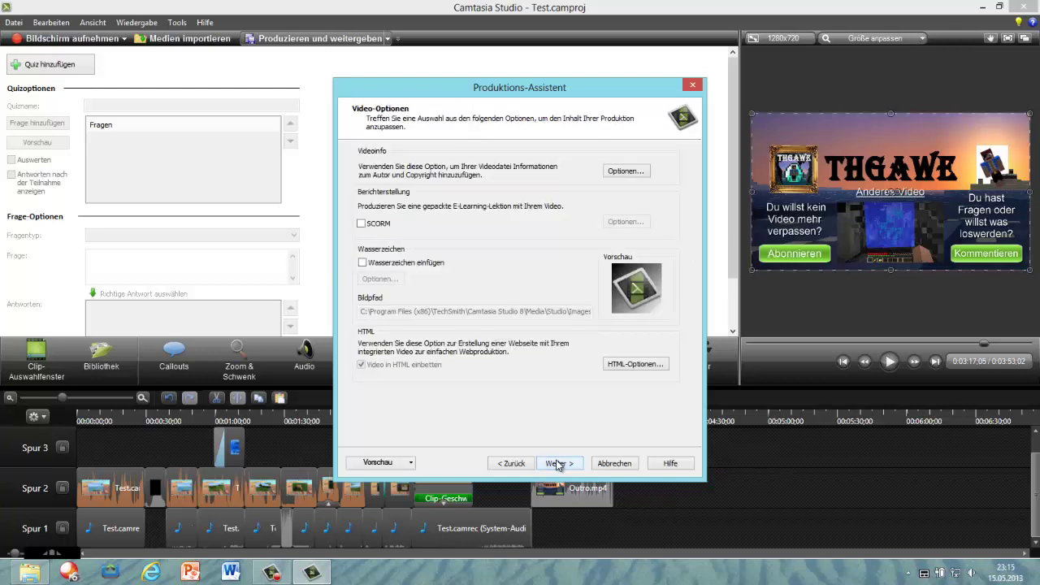
left_click(558, 463)
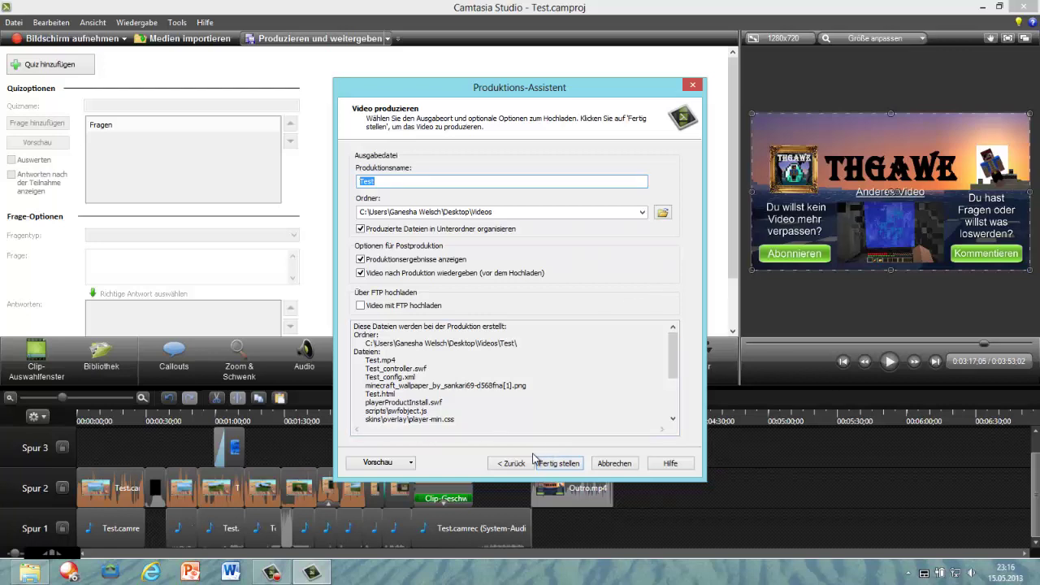
left_click(624, 465)
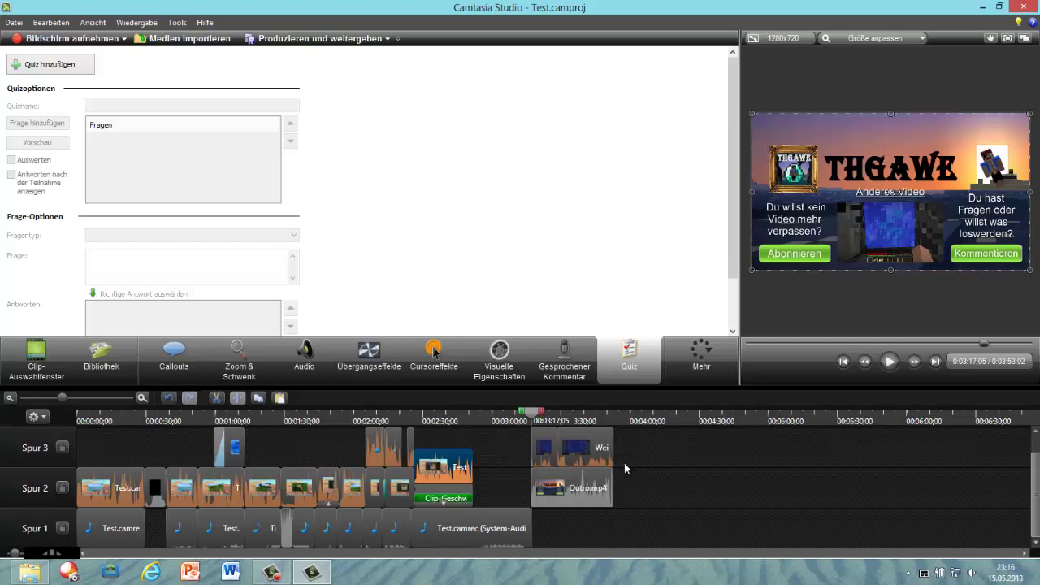
- Play the outro with the overlaid video from 3:17;05
left_click(890, 362)
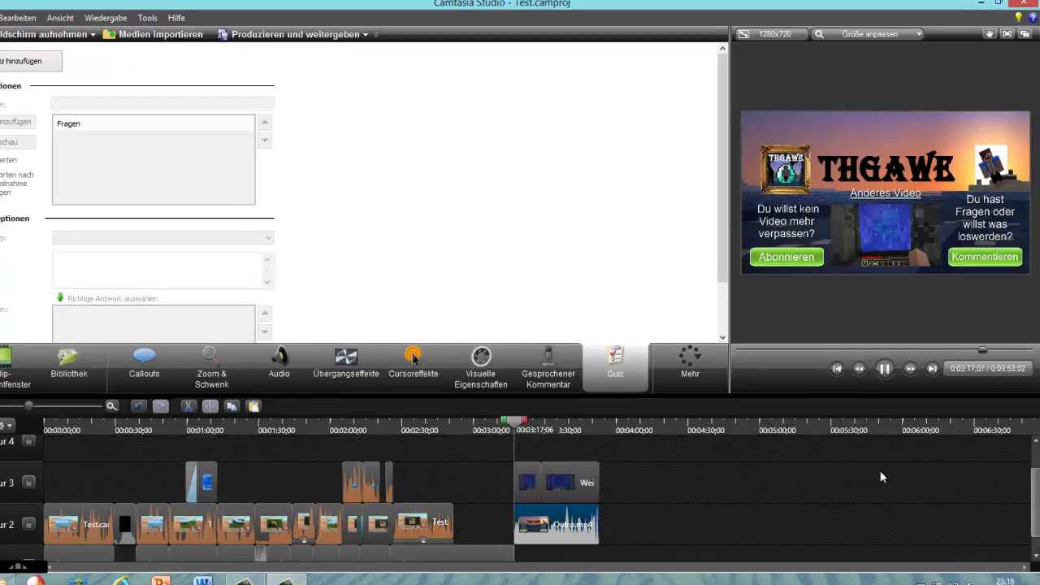